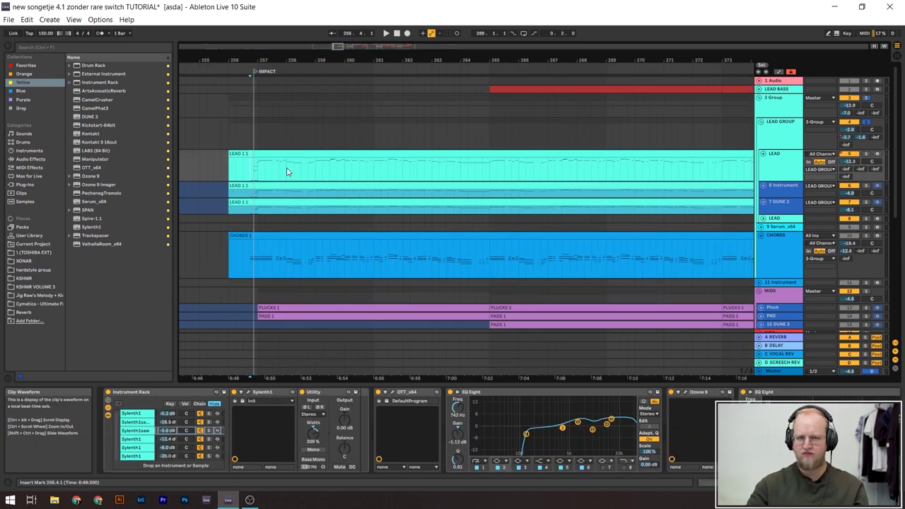
# Step: Play the soloed lead section from the IMPACT marker
pyautogui.hscroll(1, 243, 180)
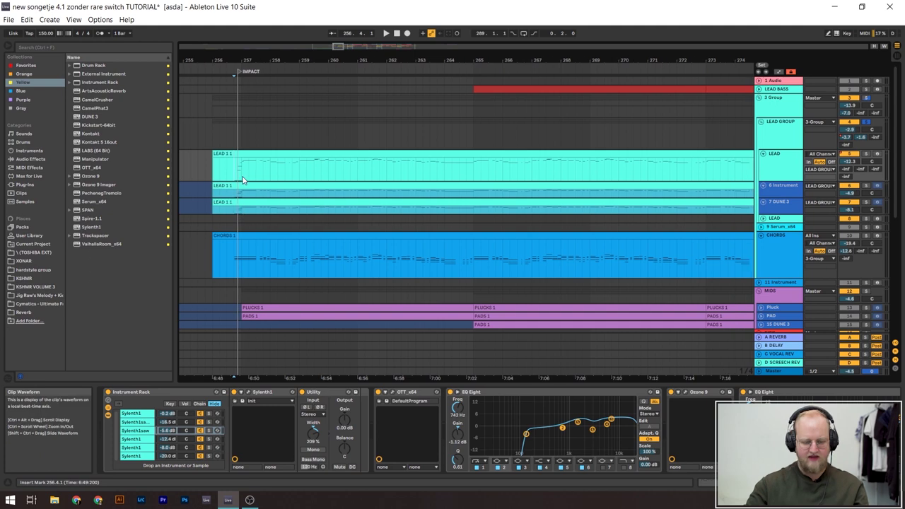
pyautogui.scroll(3, 244, 176)
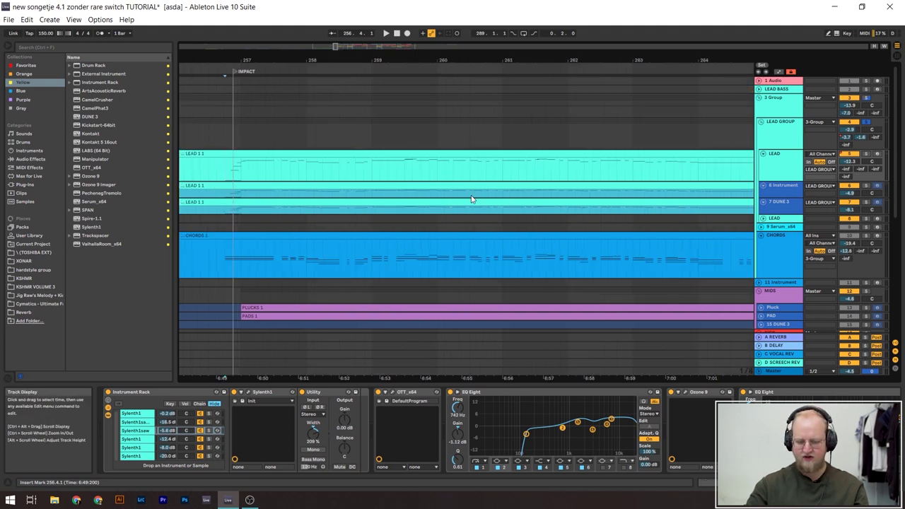
pyautogui.scroll(-3, 220, 174)
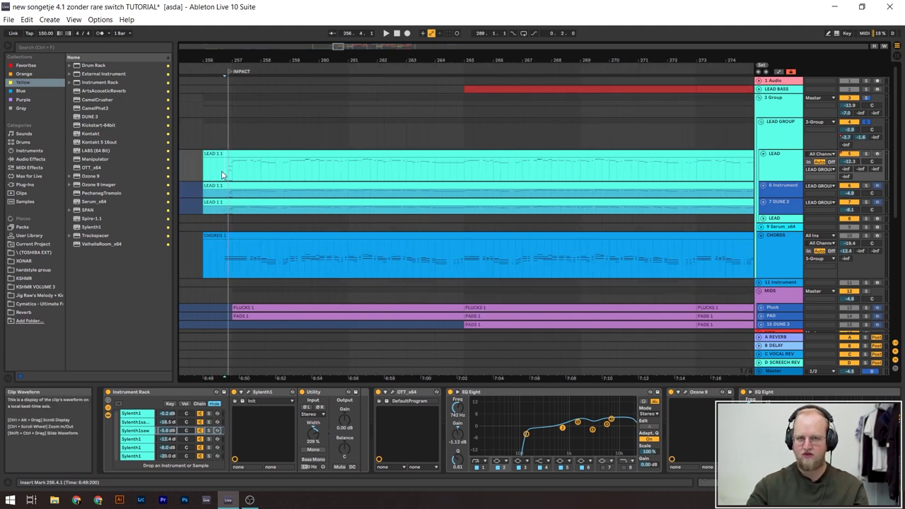
pyautogui.scroll(3, 221, 175)
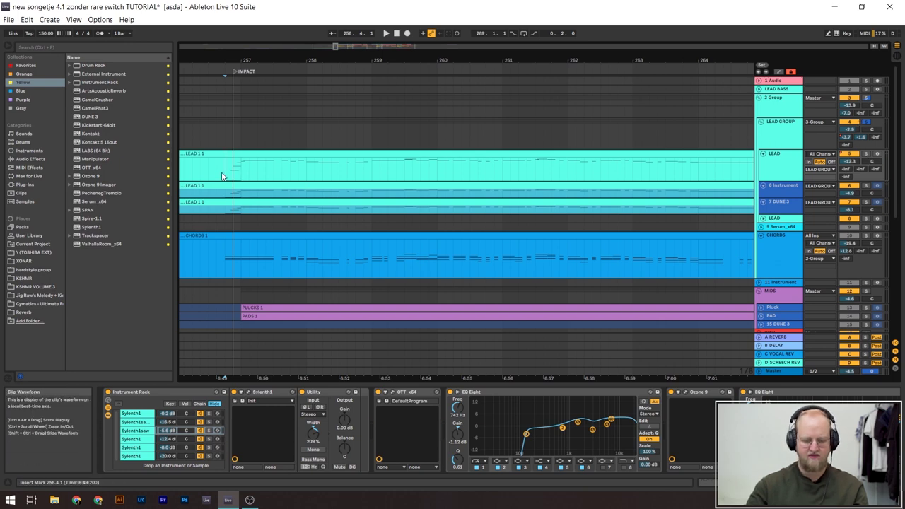
pyautogui.press('space')
pyautogui.scroll(-3, 233, 175)
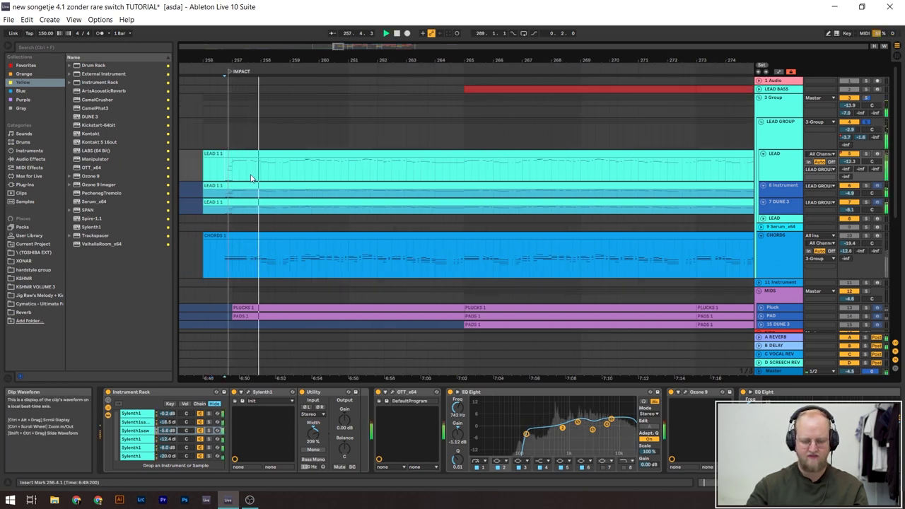
pyautogui.scroll(-5, 255, 178)
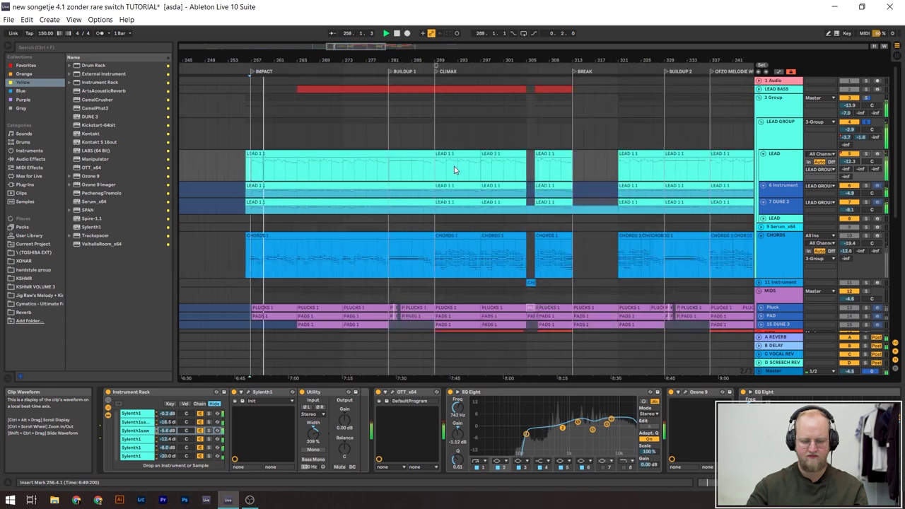
pyautogui.scroll(3, 258, 180)
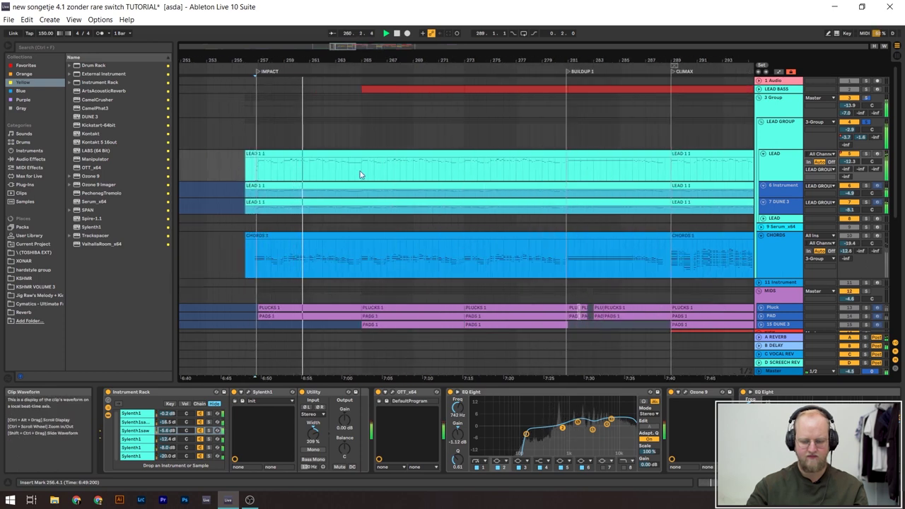
pyautogui.press('space')
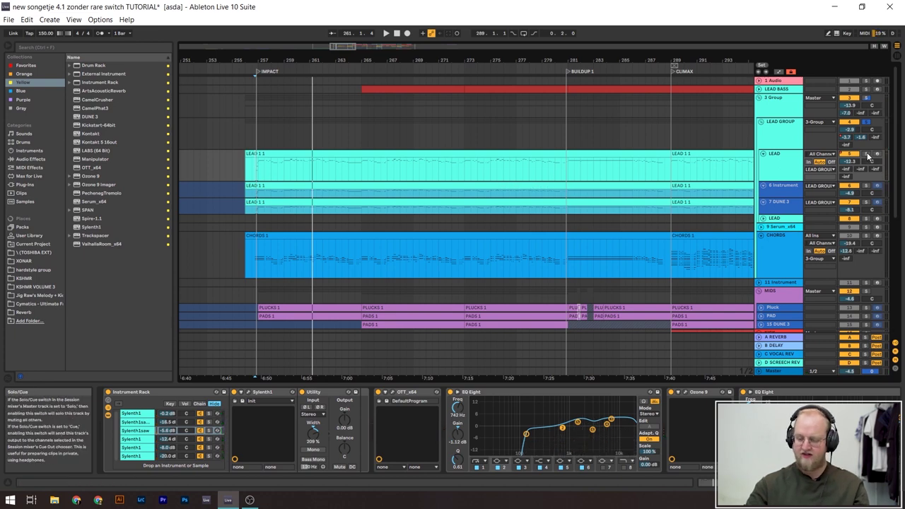
# Step: Solo the LEAD track and play it from the CLIMAX marker
pyautogui.press('space')
pyautogui.scroll(-3, 260, 142)
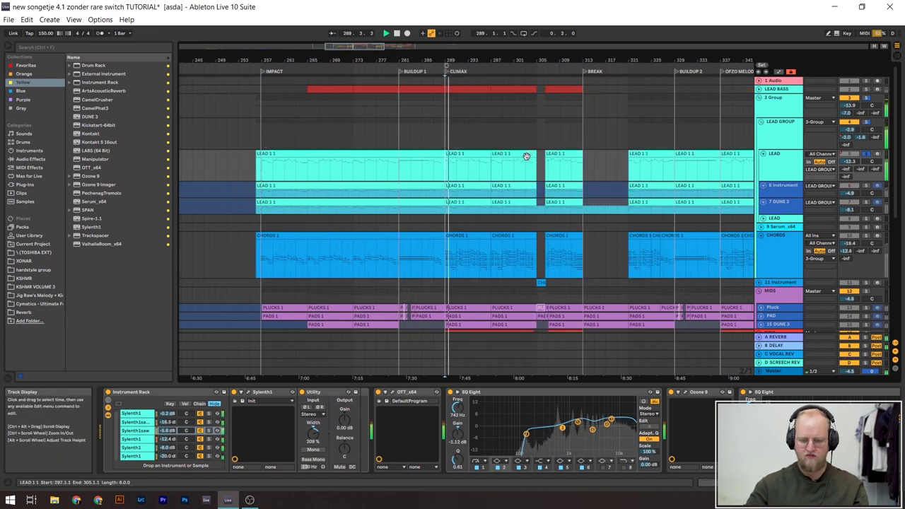
pyautogui.scroll(3, 507, 166)
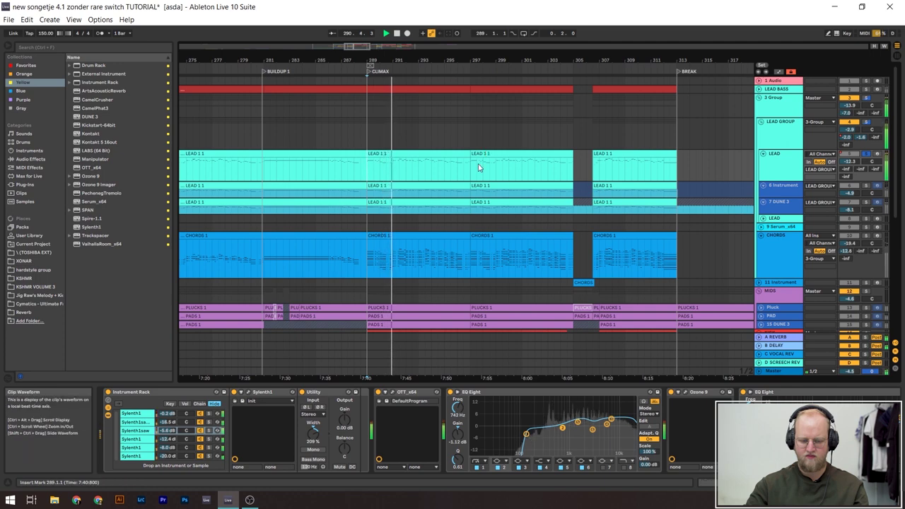
# Step: Go through the Sylenth1 chains in the LEAD track's Instrument Rack to view each one's devices
pyautogui.click(143, 420)
pyautogui.click(145, 431)
pyautogui.click(144, 439)
pyautogui.click(142, 448)
pyautogui.click(140, 456)
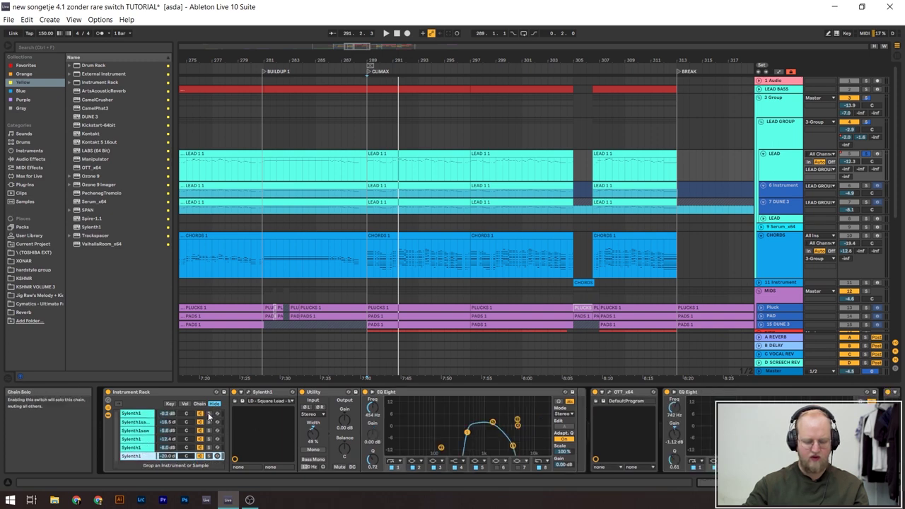
# Step: Audition the LEAD rack's Sylenth1 chains one by one in solo from the CLIMAX marker, and hear the full rack
pyautogui.click(209, 422)
pyautogui.press('space')
pyautogui.click(208, 431)
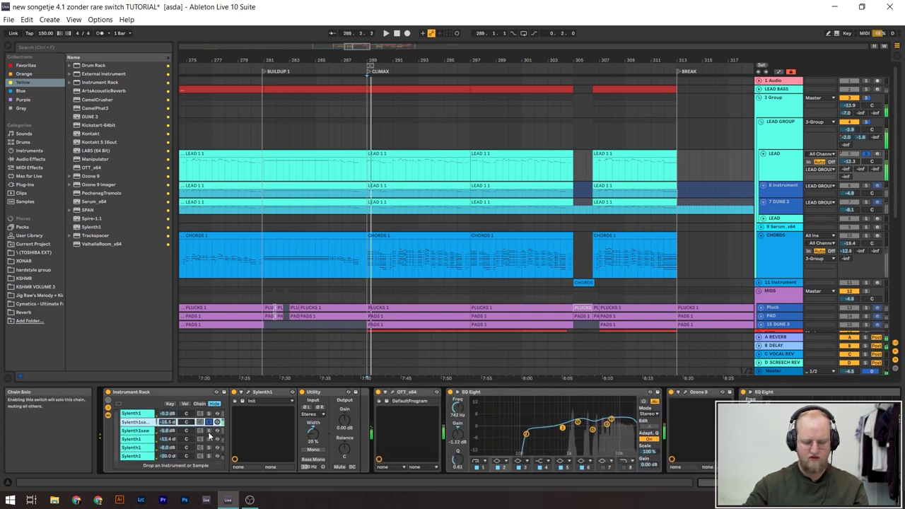
pyautogui.click(209, 440)
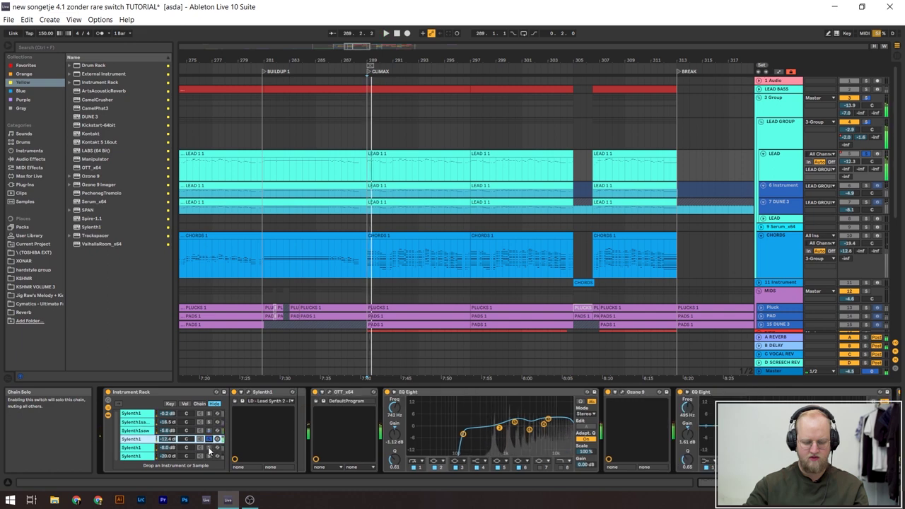
pyautogui.click(210, 448)
pyautogui.click(210, 449)
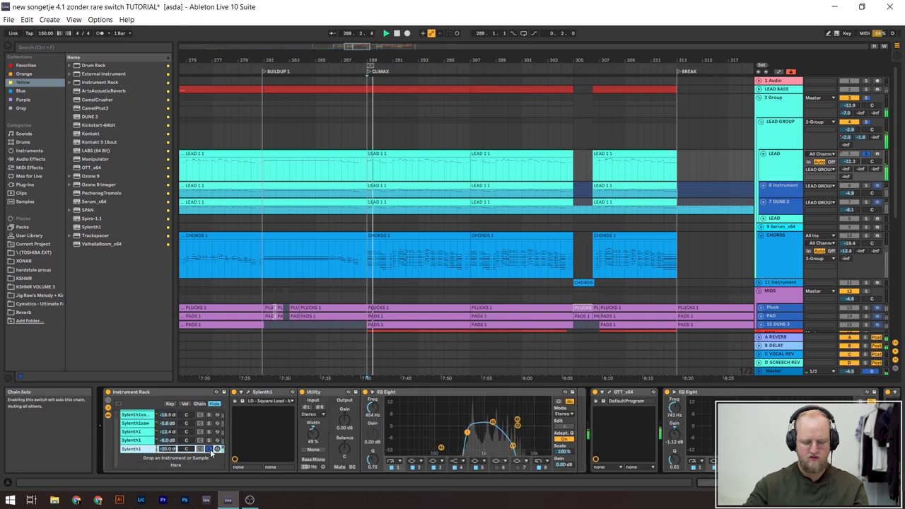
pyautogui.scroll(1, 210, 449)
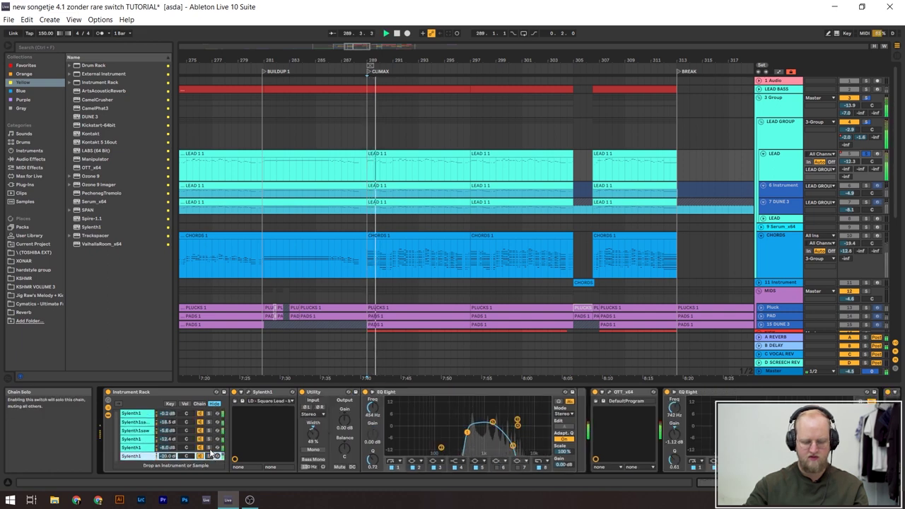
# Step: Inspect the Ozone 9 and Kickstart plug-in settings in the LEAD track's effect chain
pyautogui.hscroll(5, 357, 445)
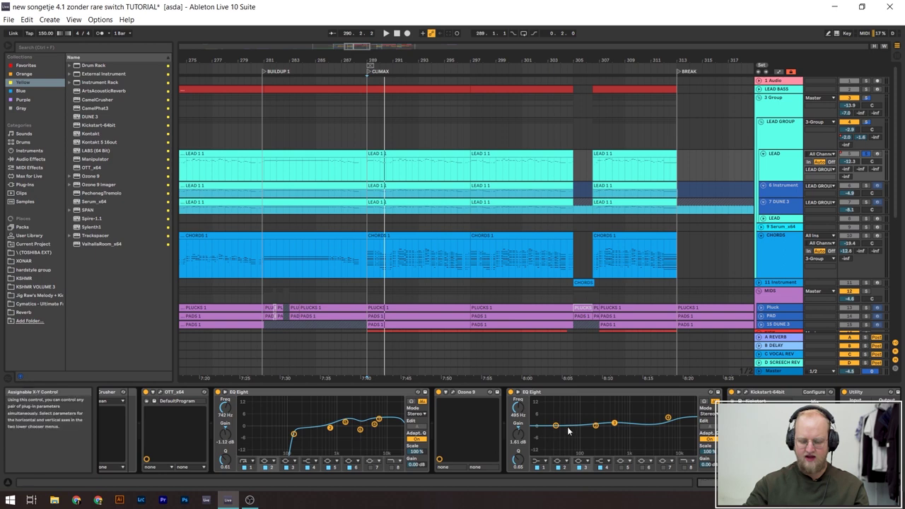
pyautogui.click(453, 392)
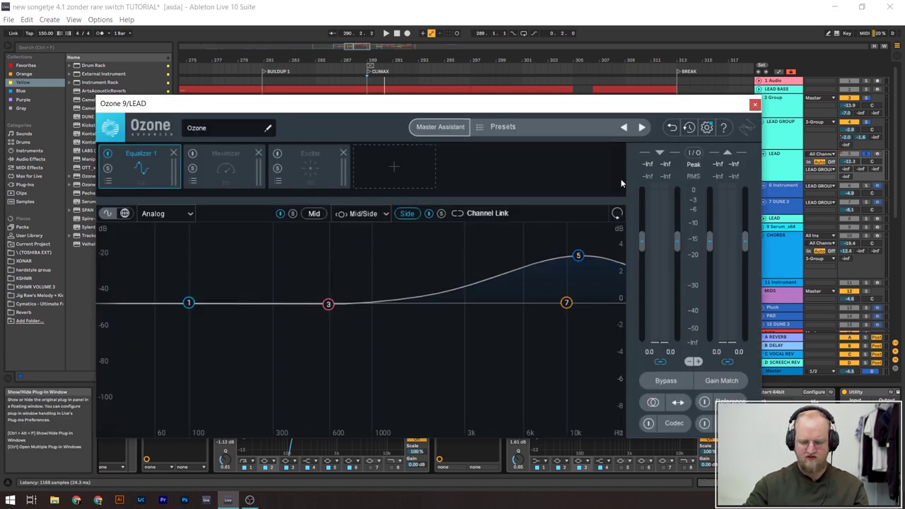
pyautogui.click(754, 105)
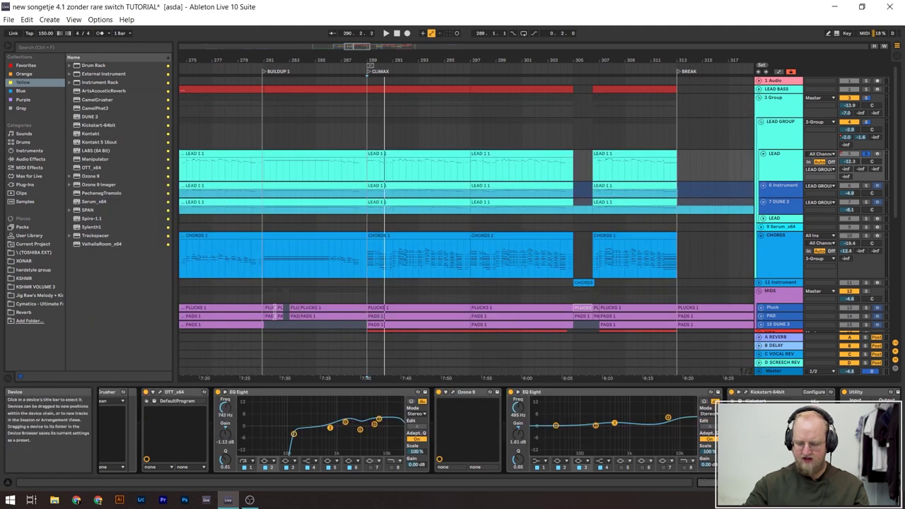
pyautogui.click(747, 394)
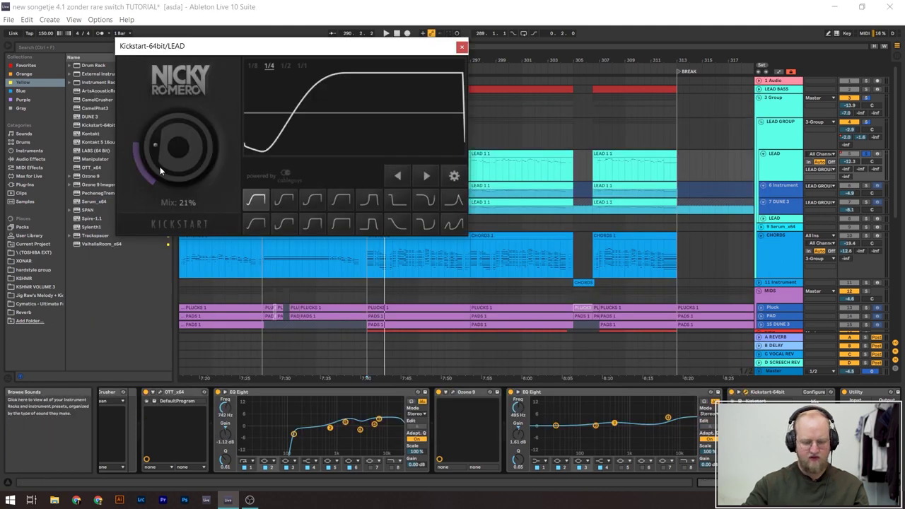
pyautogui.click(462, 48)
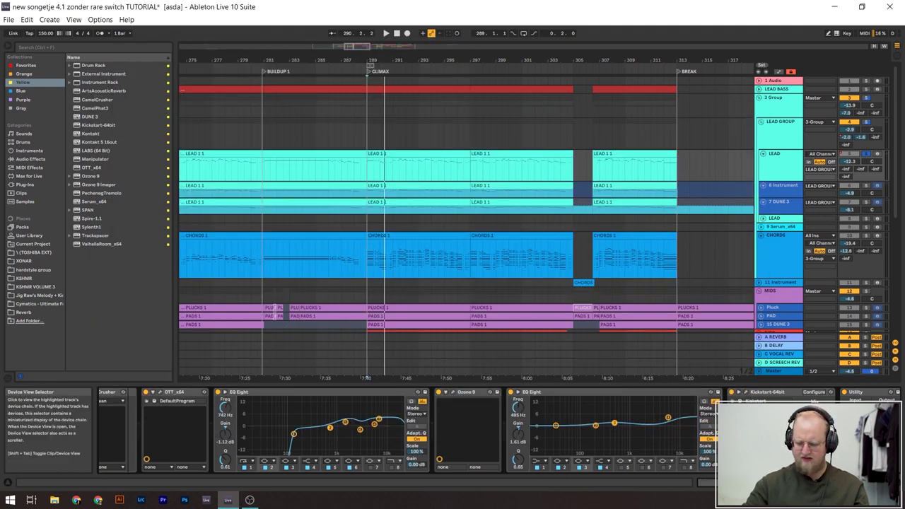
pyautogui.click(707, 482)
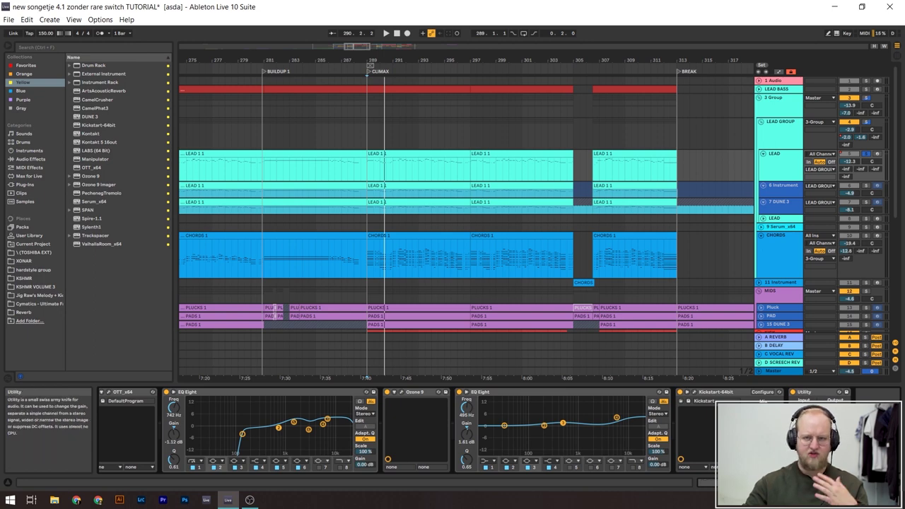
# Step: Audition the 6 Instrument and 7 DUNE 3 tracks one after the other in solo from the CLIMAX marker
pyautogui.click(868, 190)
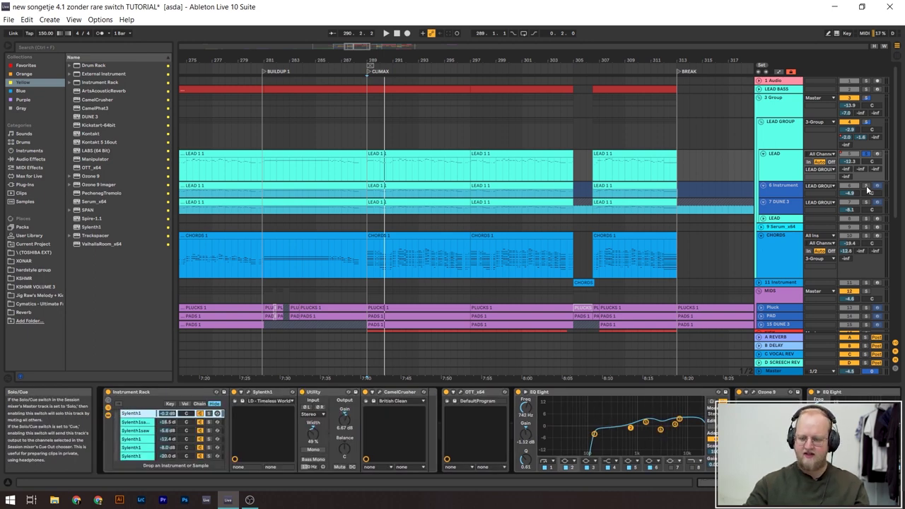
pyautogui.press('space')
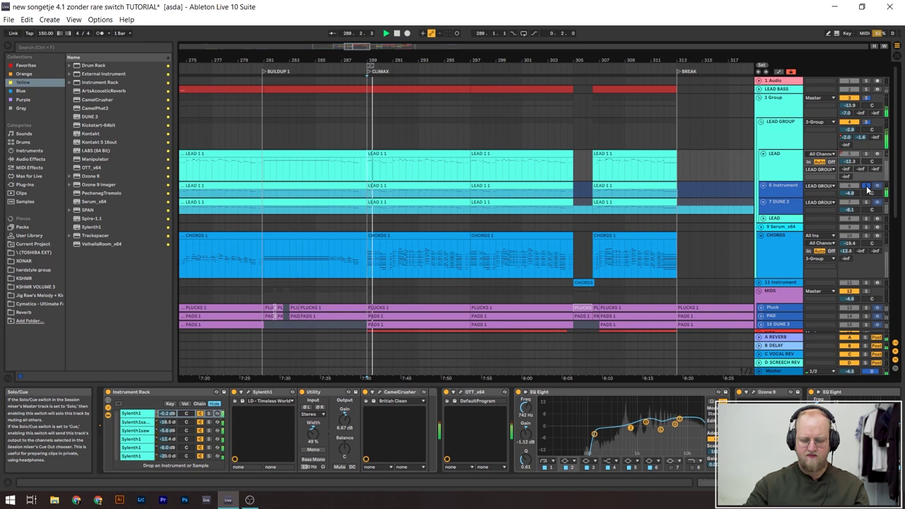
pyautogui.click(798, 189)
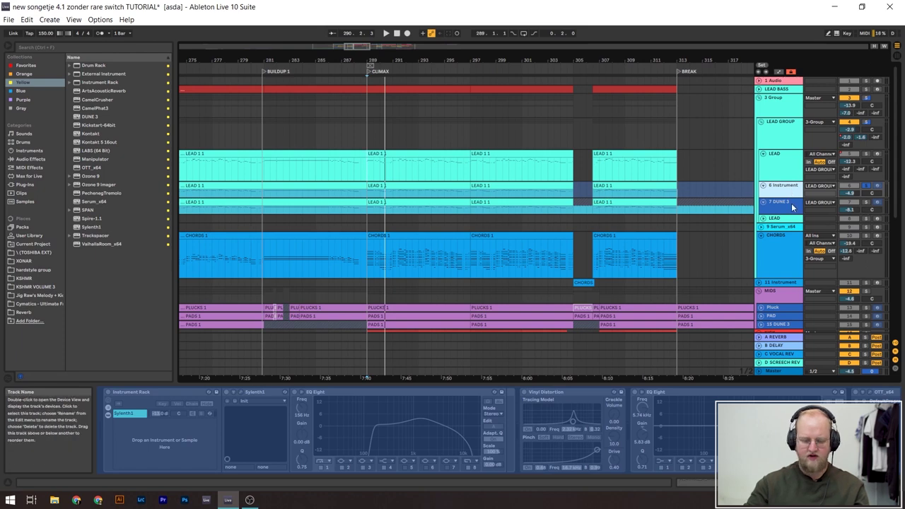
pyautogui.click(870, 206)
pyautogui.press('space')
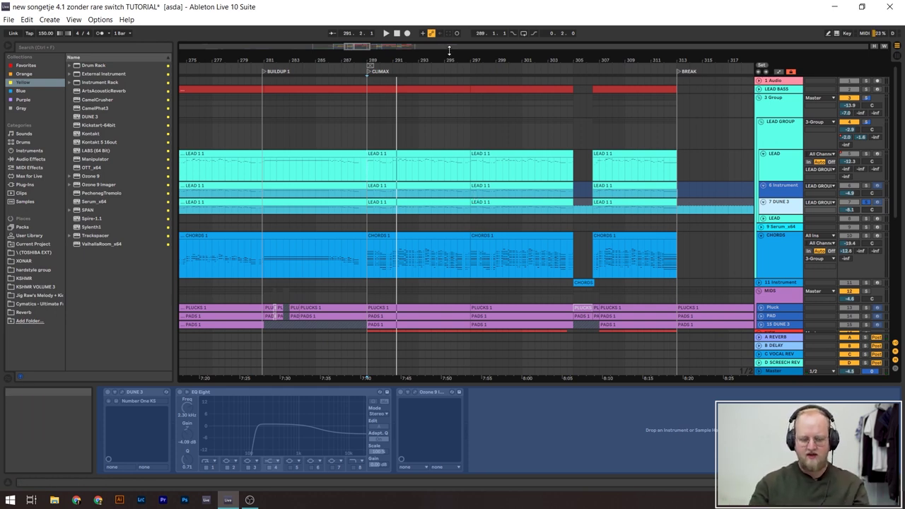
# Step: Solo the whole LEAD GROUP and play all its layers together from the CLIMAX marker
pyautogui.hscroll(-1, 505, 198)
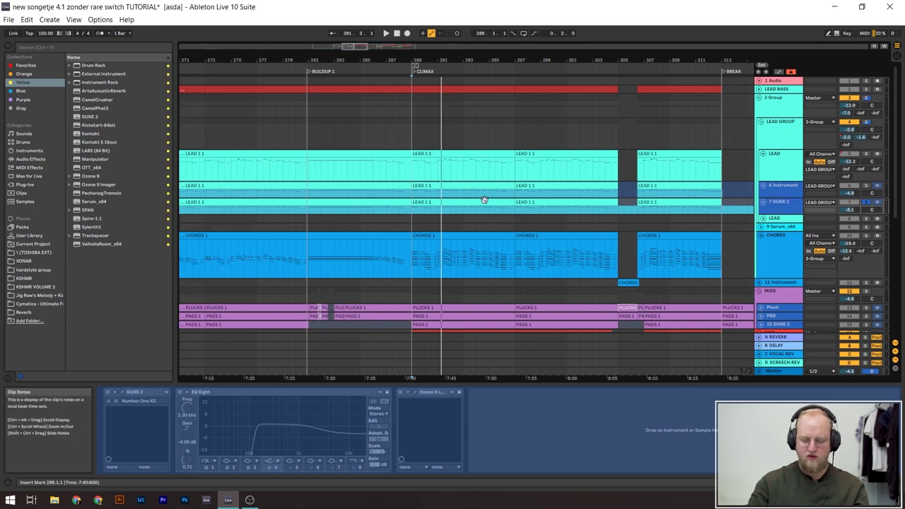
pyautogui.scroll(-2, 474, 210)
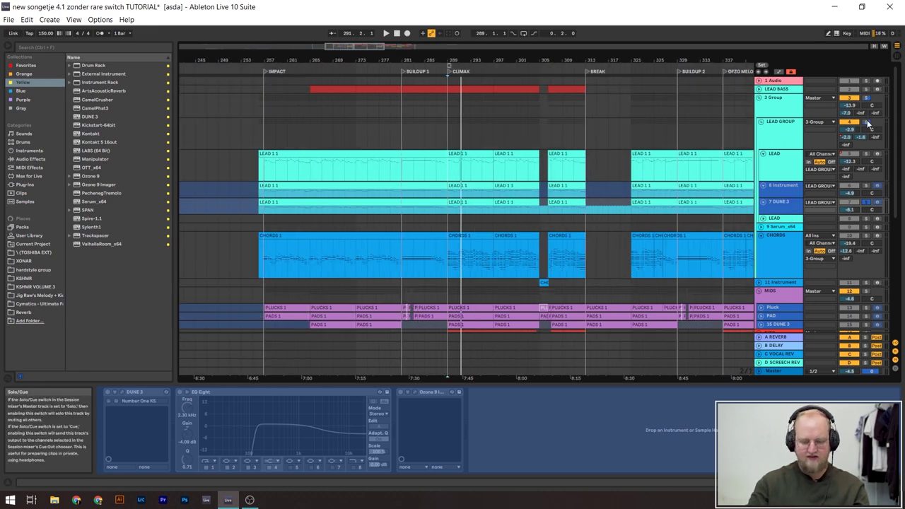
pyautogui.press('space')
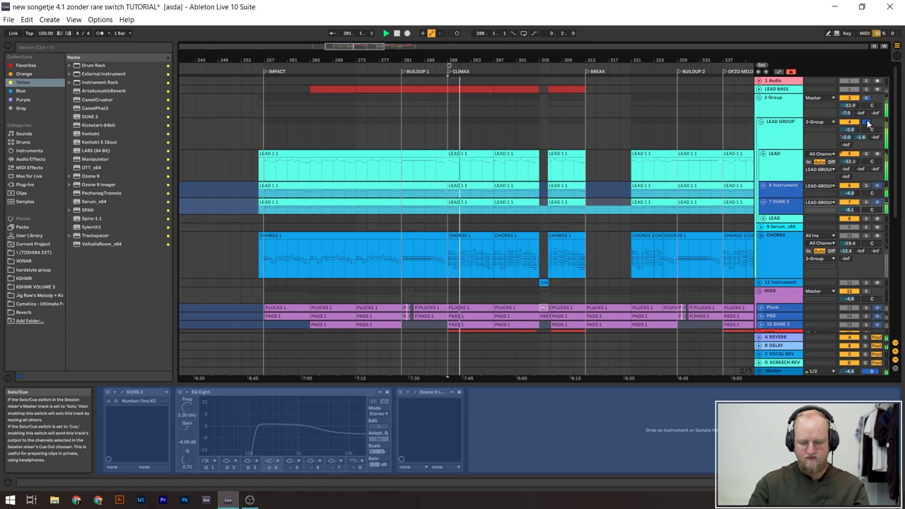
pyautogui.click(869, 123)
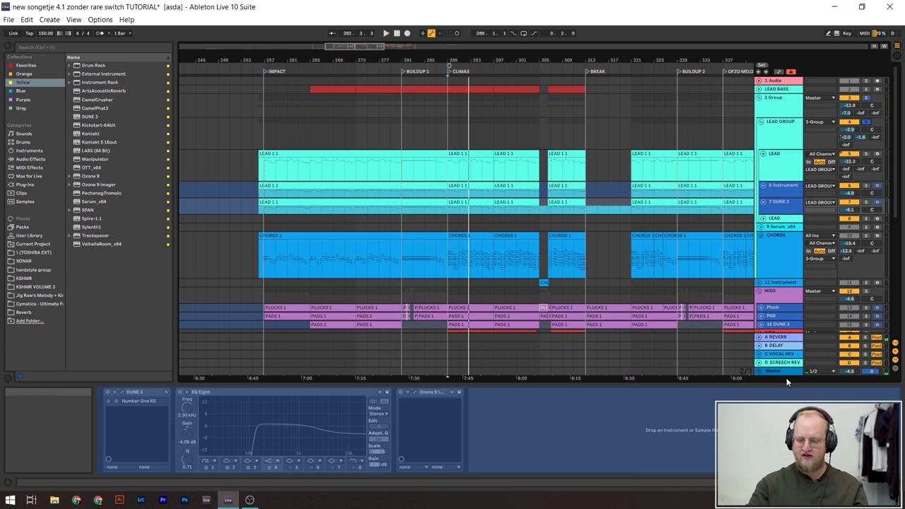
# Step: Examine the LEAD GROUP's effects and the ArtsAcousticReverb settings on the A REVERB return track
pyautogui.click(765, 204)
pyautogui.click(778, 140)
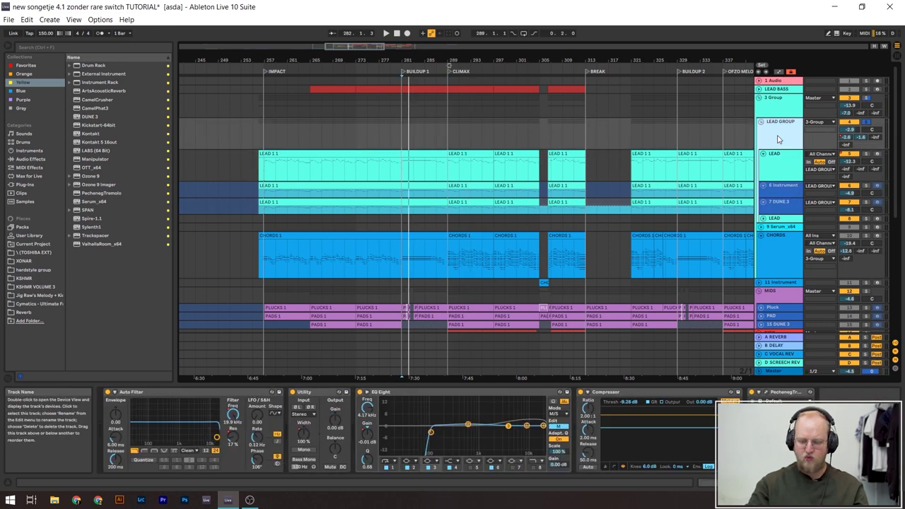
pyautogui.click(778, 338)
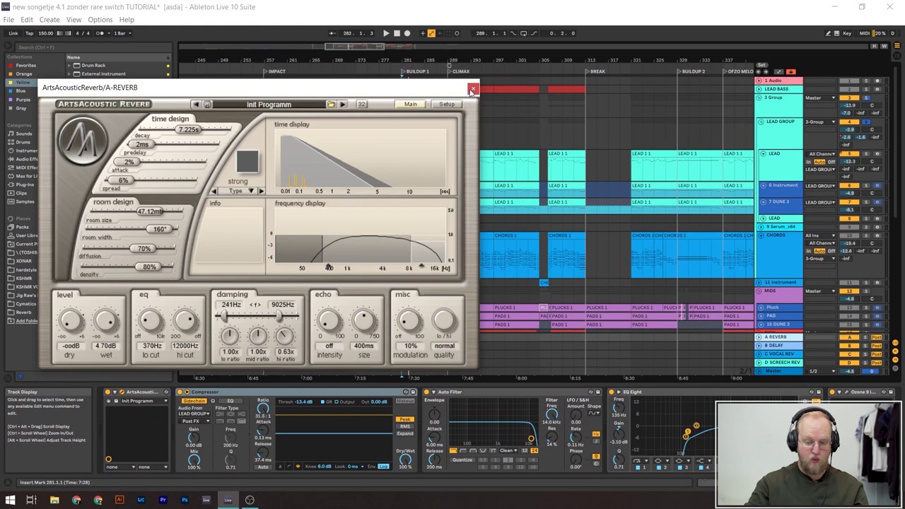
pyautogui.click(473, 90)
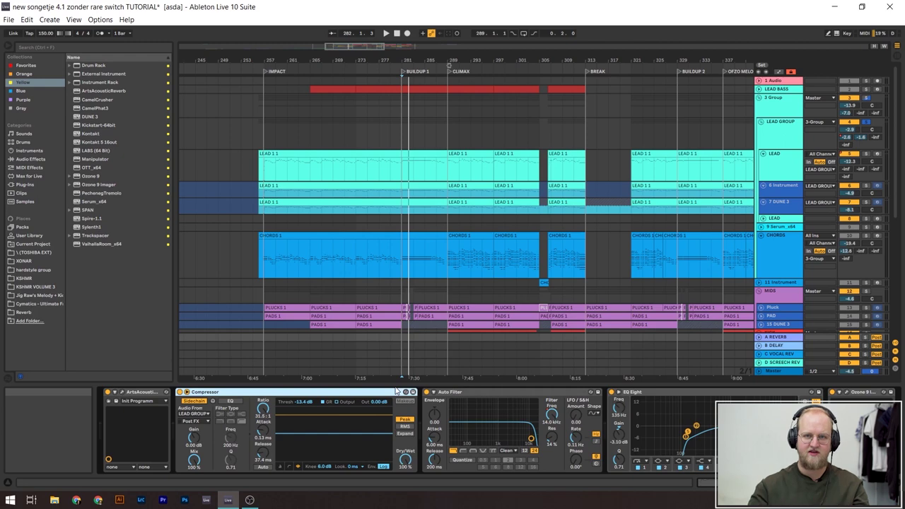
# Step: Play the soloed A REVERB return from the CLIMAX marker, and display the CHORDS track's devices
pyautogui.click(449, 262)
pyautogui.press('space')
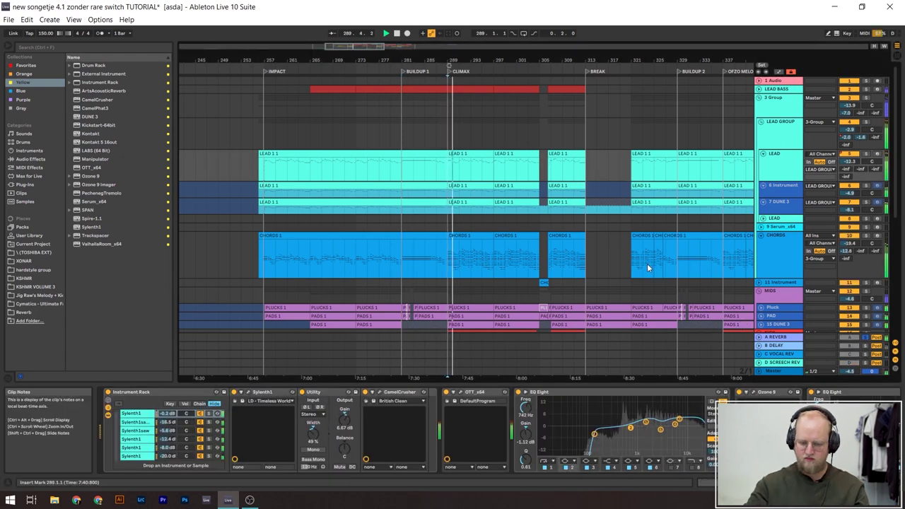
pyautogui.click(783, 129)
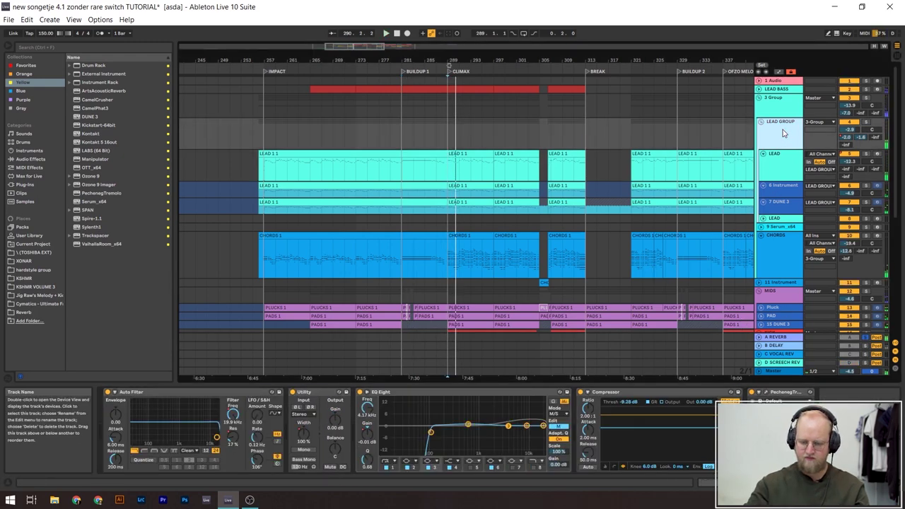
pyautogui.click(783, 249)
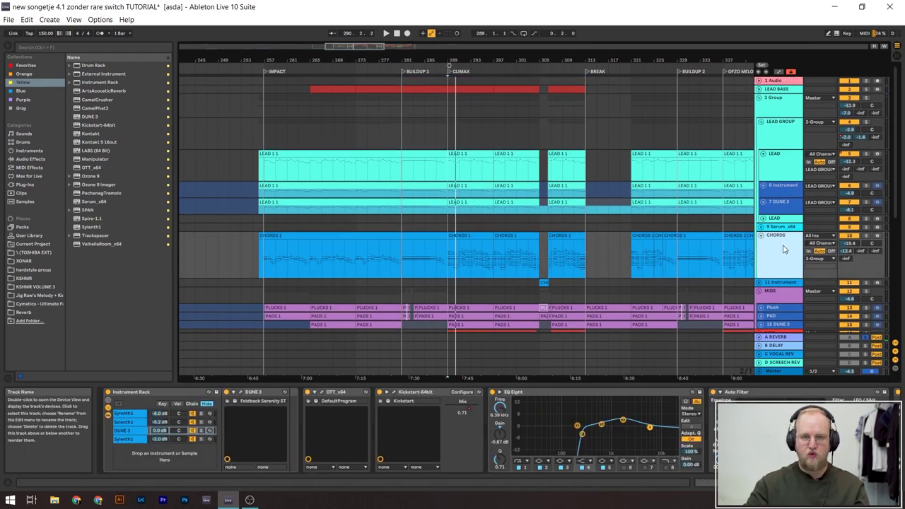
# Step: Solo the CHORDS track, play it from the CLIMAX marker, and display the devices of its first Sylenth1 chain
pyautogui.click(866, 239)
pyautogui.press('space')
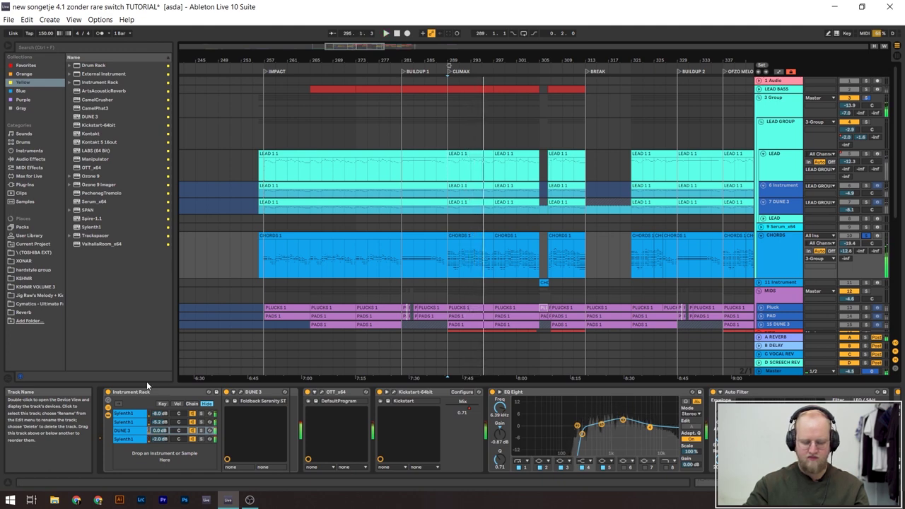
pyautogui.click(133, 413)
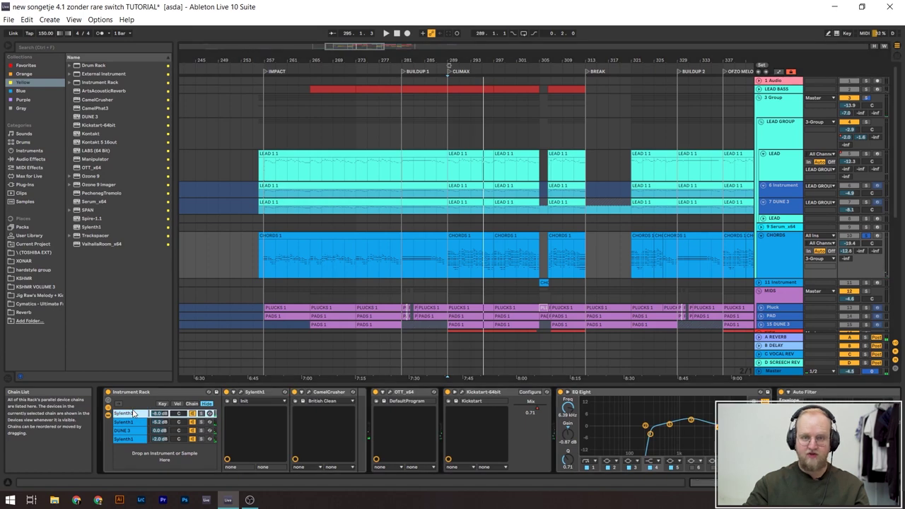
# Step: Audition the CHORDS rack's Sylenth1 and DUNE 3 chains one after another in solo from the CLIMAX marker
pyautogui.click(138, 422)
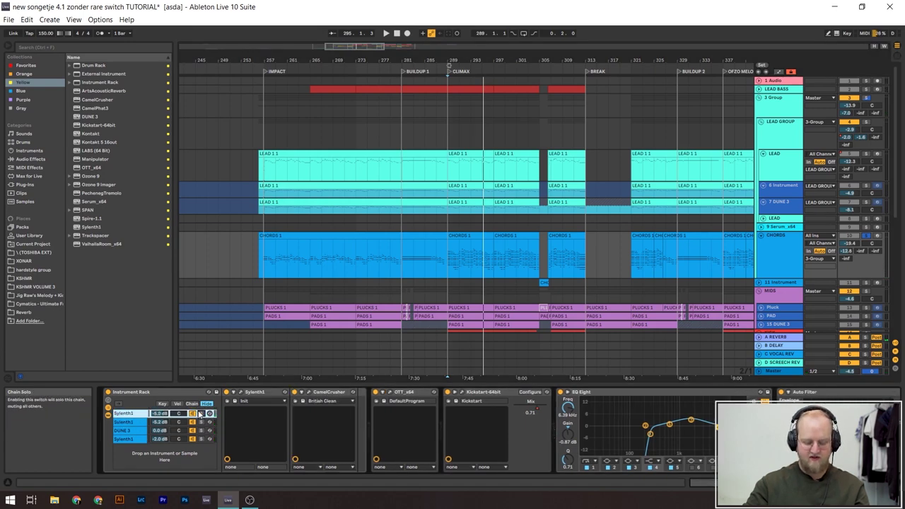
pyautogui.press('space')
pyautogui.click(201, 422)
pyautogui.click(202, 430)
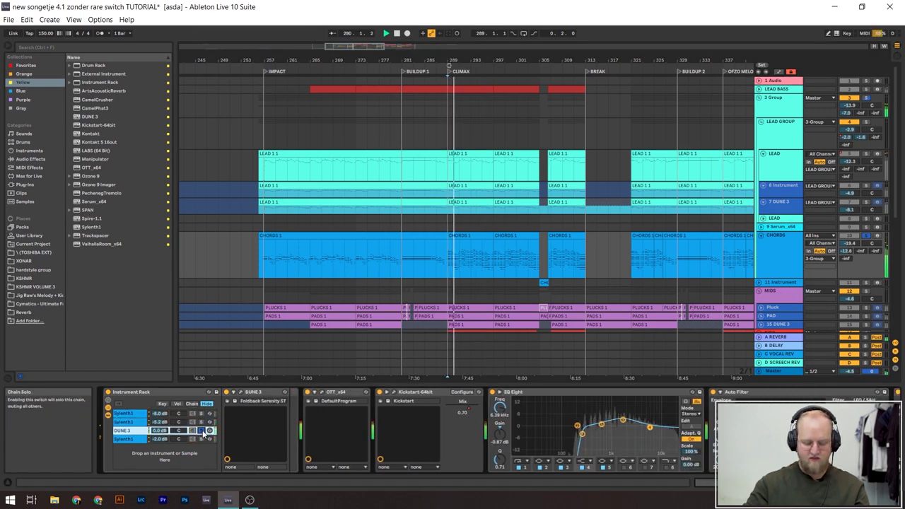
pyautogui.click(201, 440)
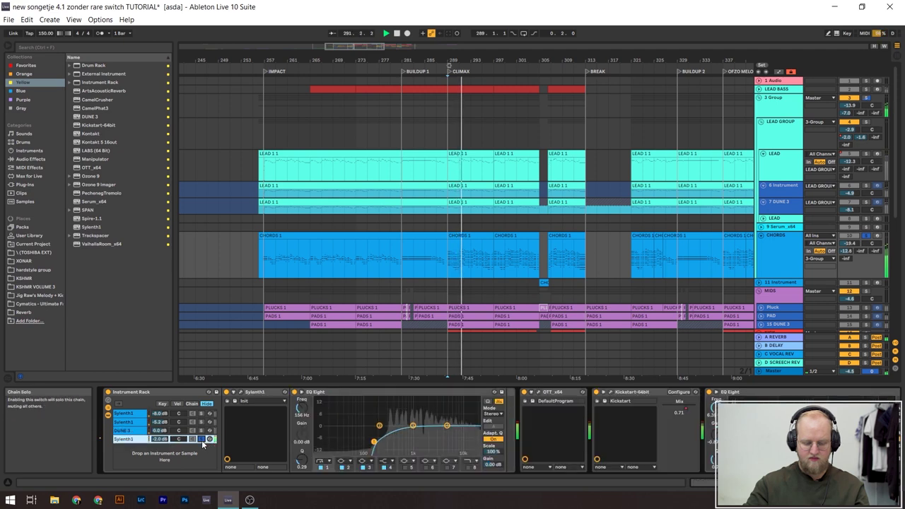
pyautogui.press('space')
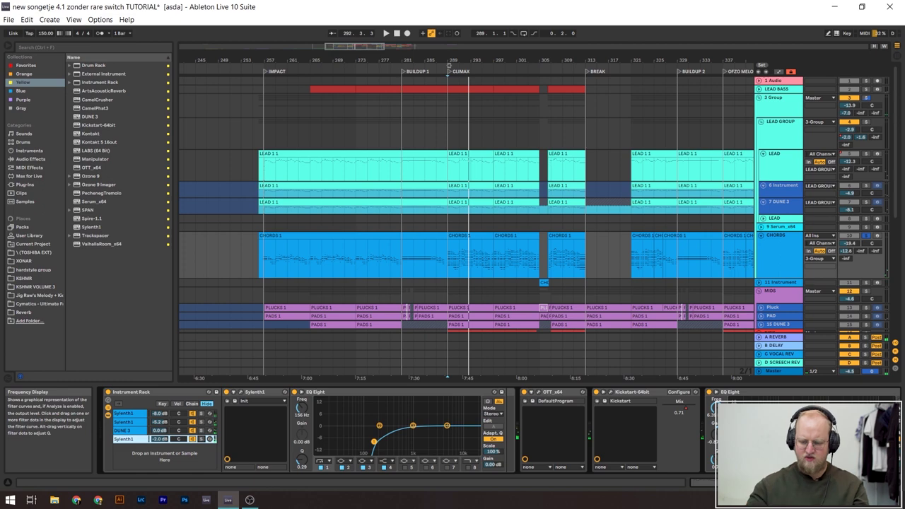
# Step: Examine the 3 Group's effects chain, including the sidechain curve in its Kickstart plugin window
pyautogui.click(780, 265)
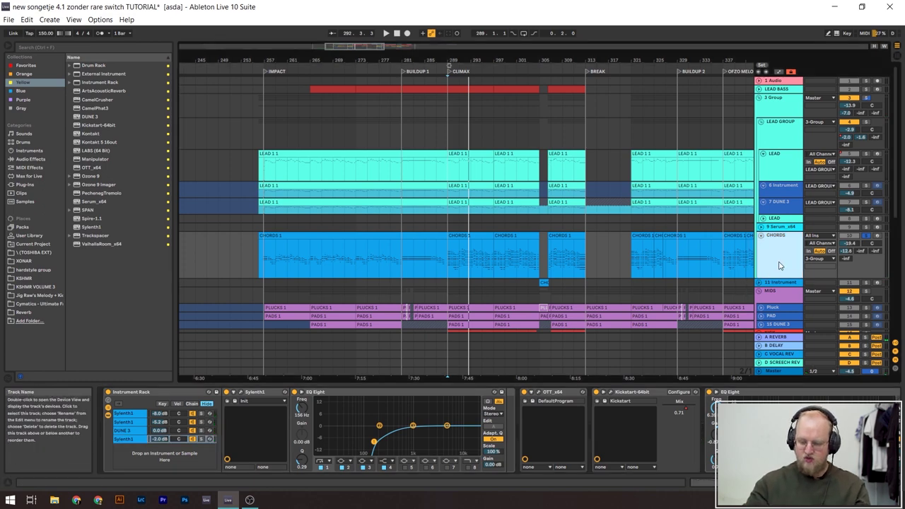
pyautogui.click(787, 139)
pyautogui.click(782, 106)
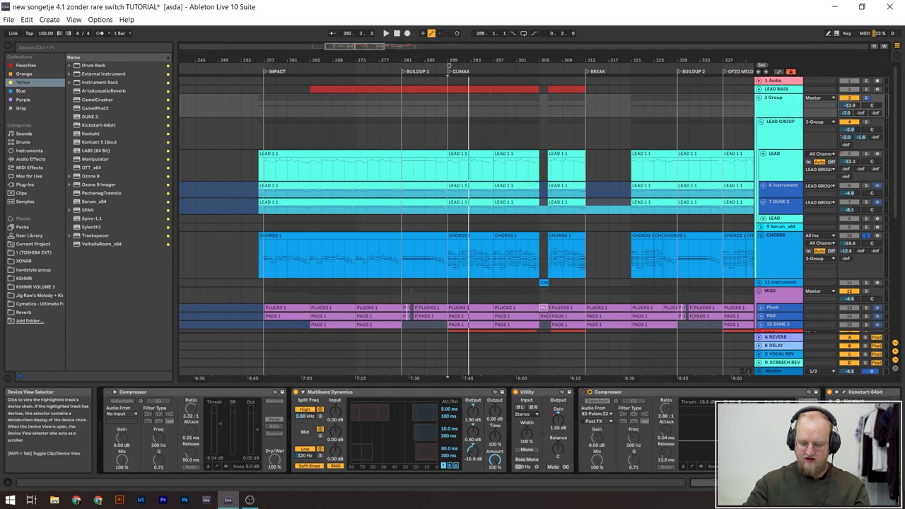
pyautogui.hscroll(3, 353, 483)
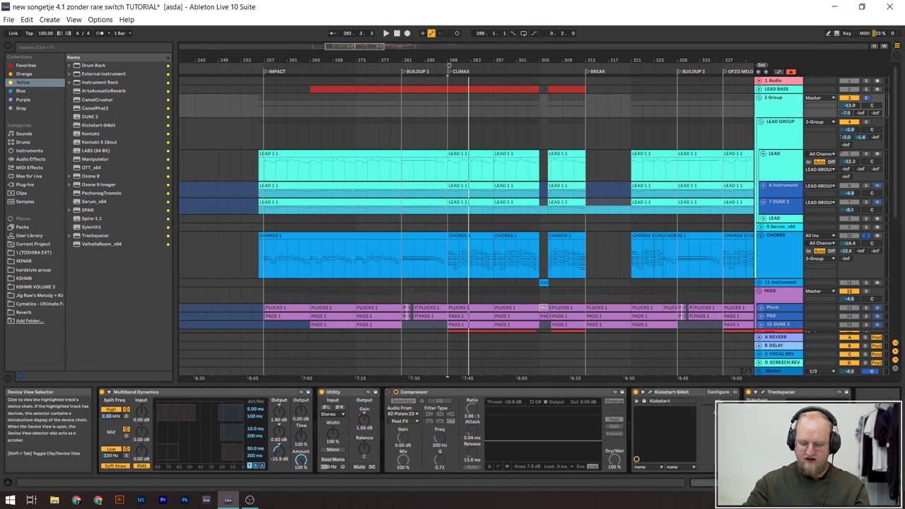
pyautogui.click(656, 399)
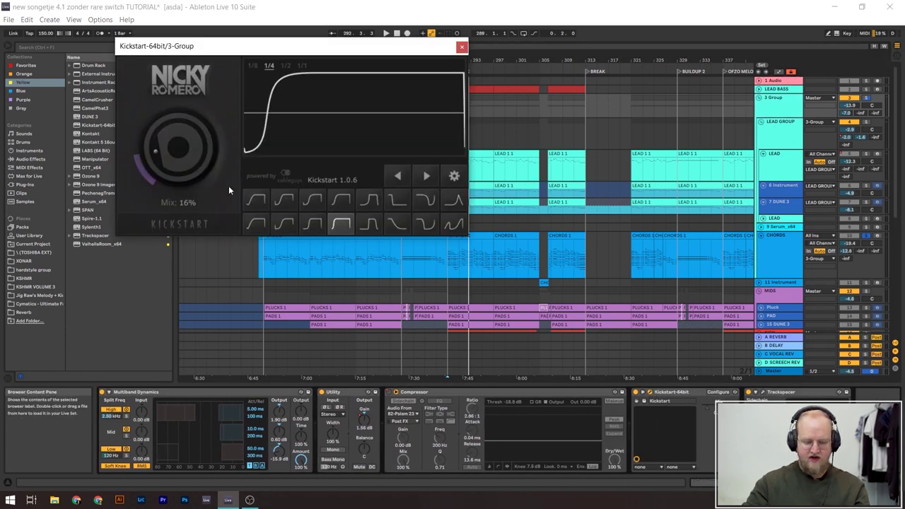
pyautogui.click(462, 47)
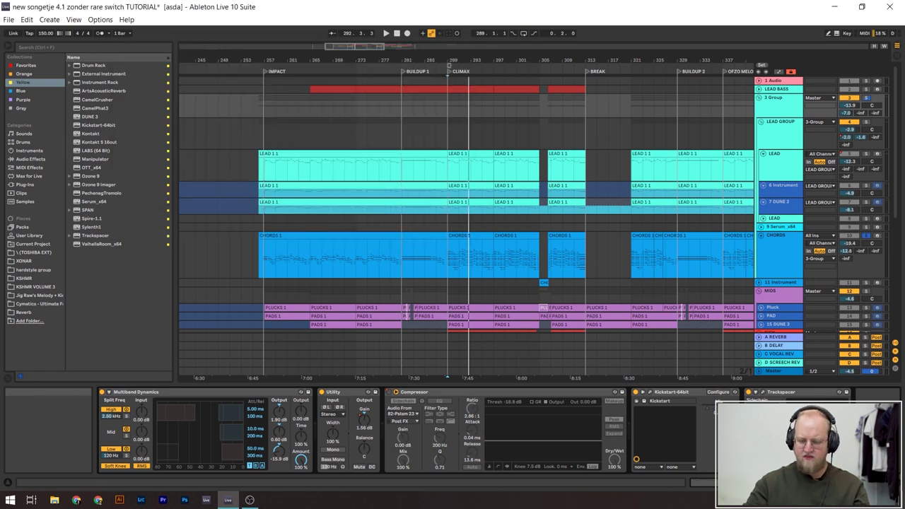
# Step: Take CHORDS out of solo and play the soloed 3 Group's leads and chords together from the CLIMAX marker
pyautogui.click(778, 244)
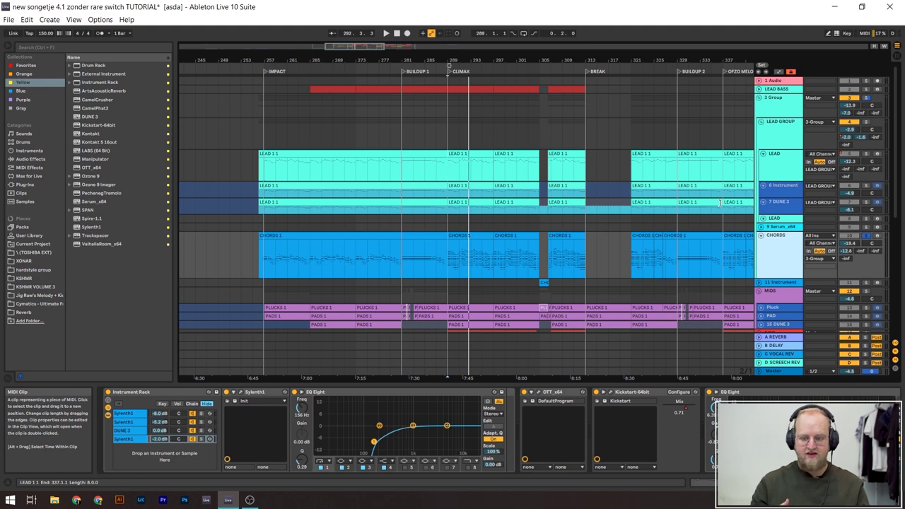
pyautogui.click(449, 166)
pyautogui.press('space')
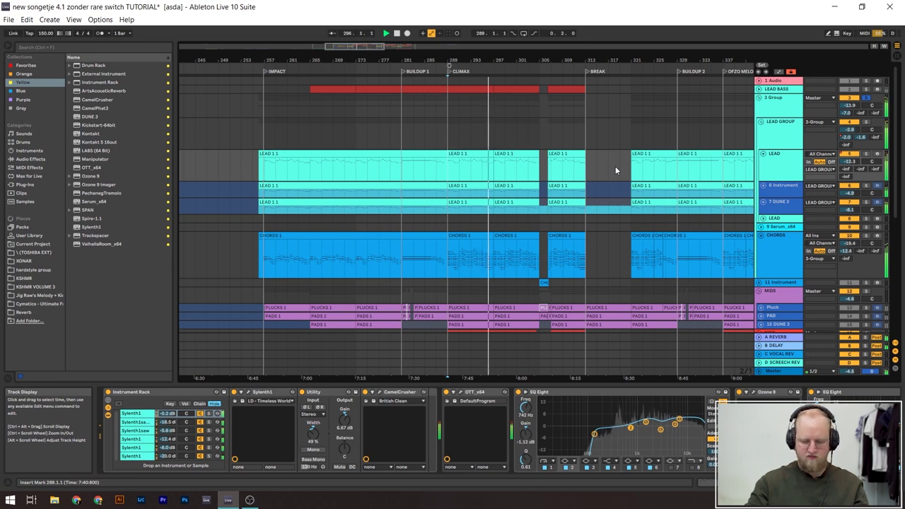
pyautogui.press('space')
# Step: Collapse the 3 Group and unfold the LEAD BASS track in the arrangement
pyautogui.click(777, 99)
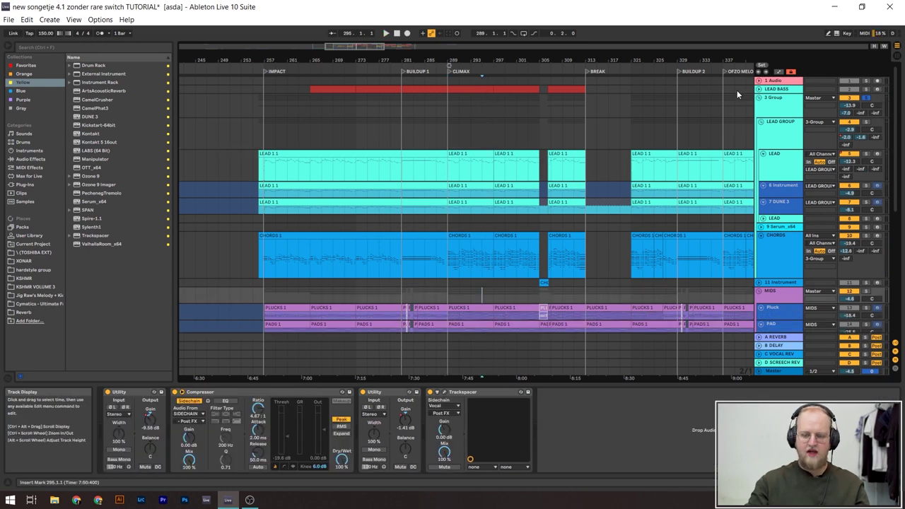
pyautogui.click(759, 97)
pyautogui.click(759, 90)
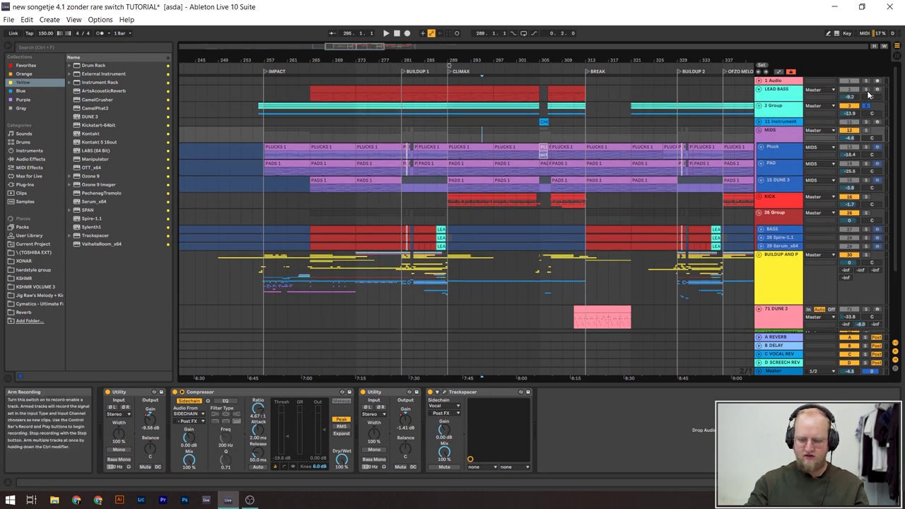
# Step: Solo LEAD BASS from the CLIMAX marker and audition its three Sylenth1 rack chains one after another
pyautogui.click(448, 99)
pyautogui.press('space')
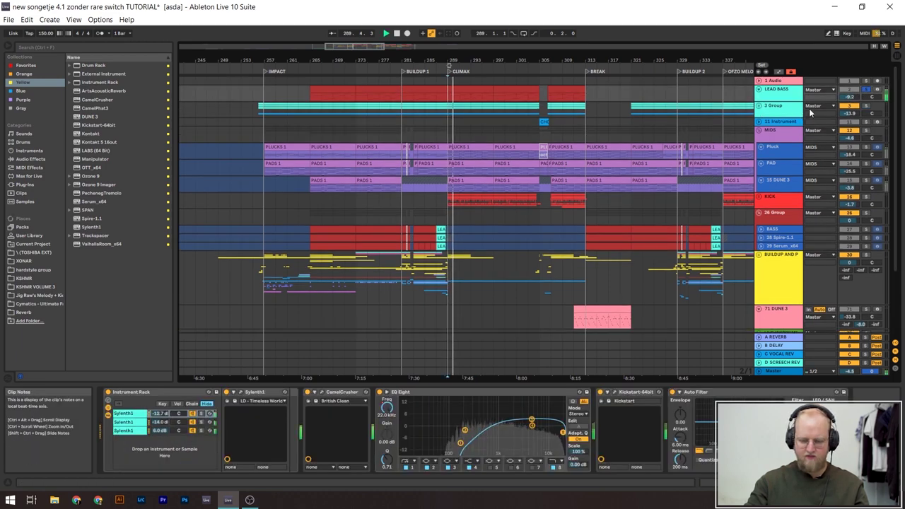
pyautogui.click(201, 414)
pyautogui.click(203, 422)
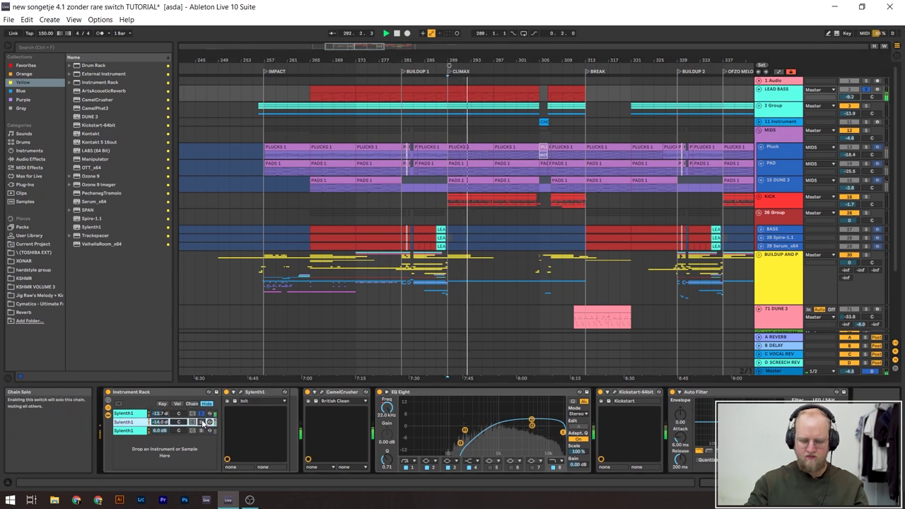
pyautogui.click(202, 431)
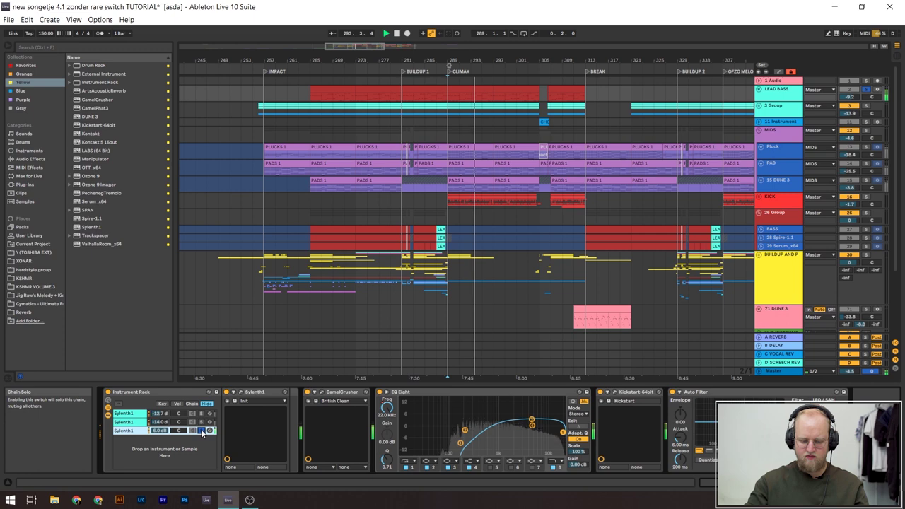
pyautogui.click(202, 431)
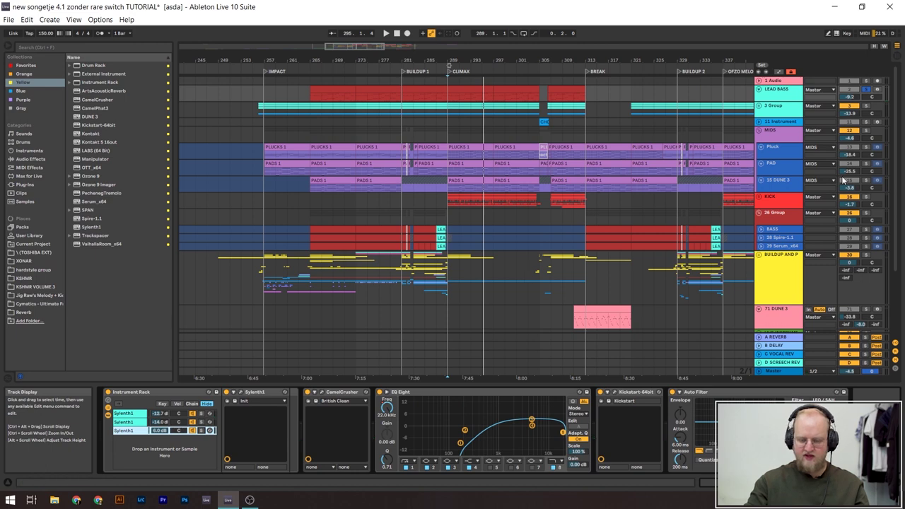
# Step: Solo the MIDS group and play all its layers together from the CLIMAX marker
pyautogui.click(797, 139)
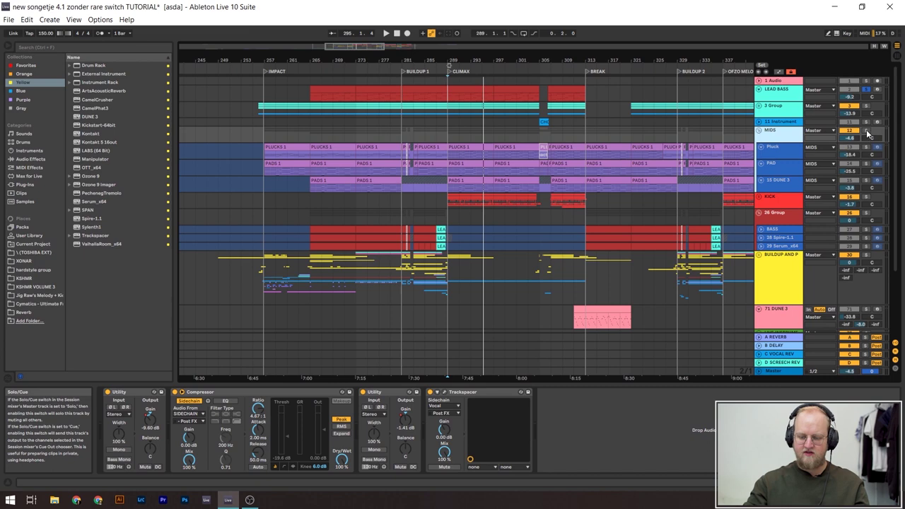
pyautogui.press('space')
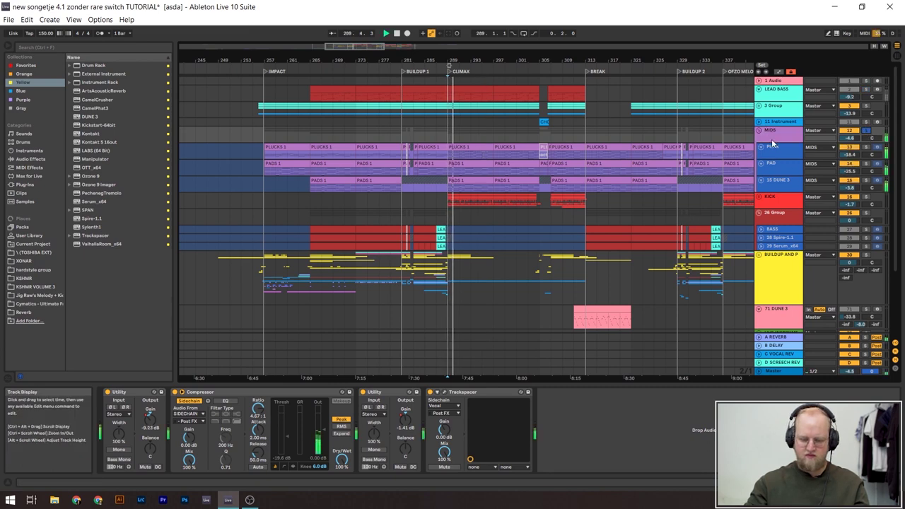
pyautogui.click(771, 141)
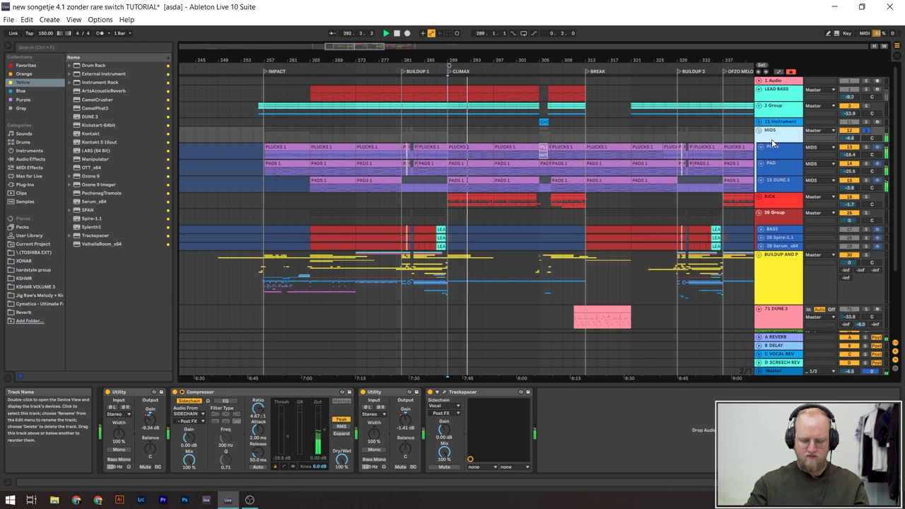
pyautogui.scroll(3, 492, 154)
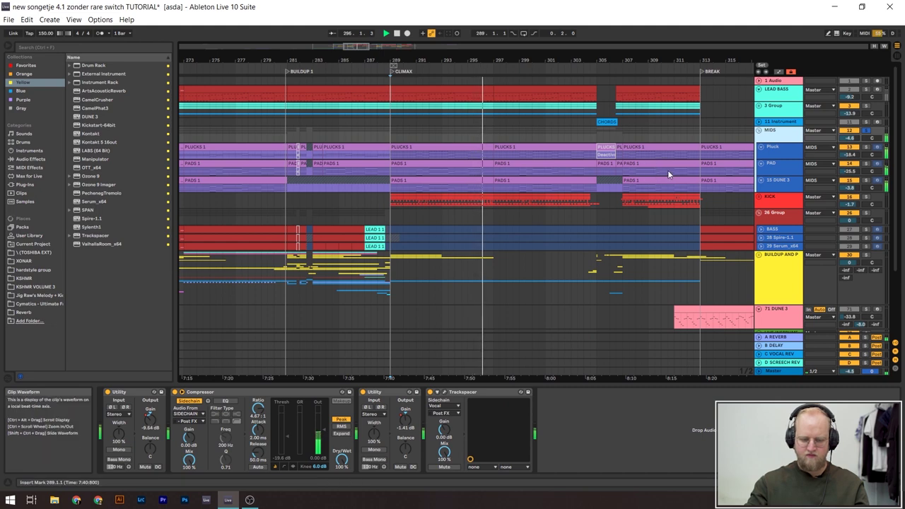
# Step: Audition the Pluck, PAD and 15 DUNE 3 tracks one after another in solo from the CLIMAX marker
pyautogui.click(791, 153)
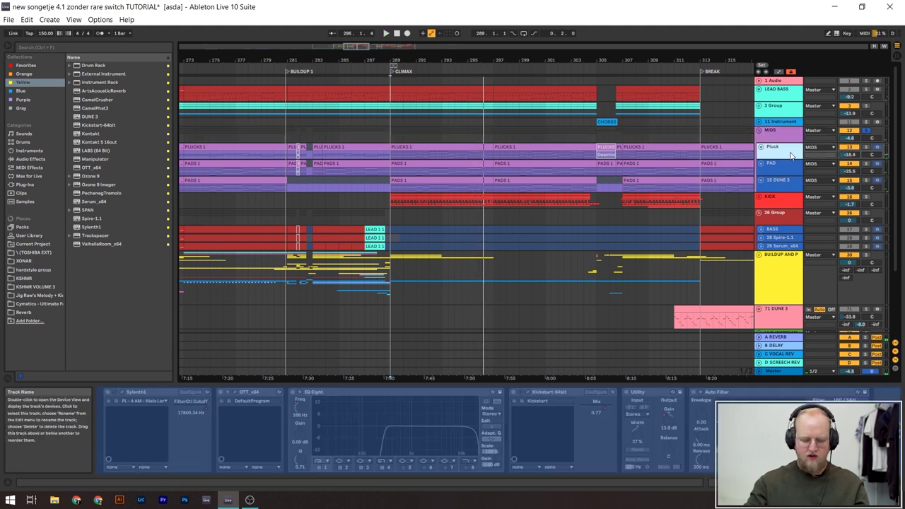
pyautogui.click(867, 148)
pyautogui.press('space')
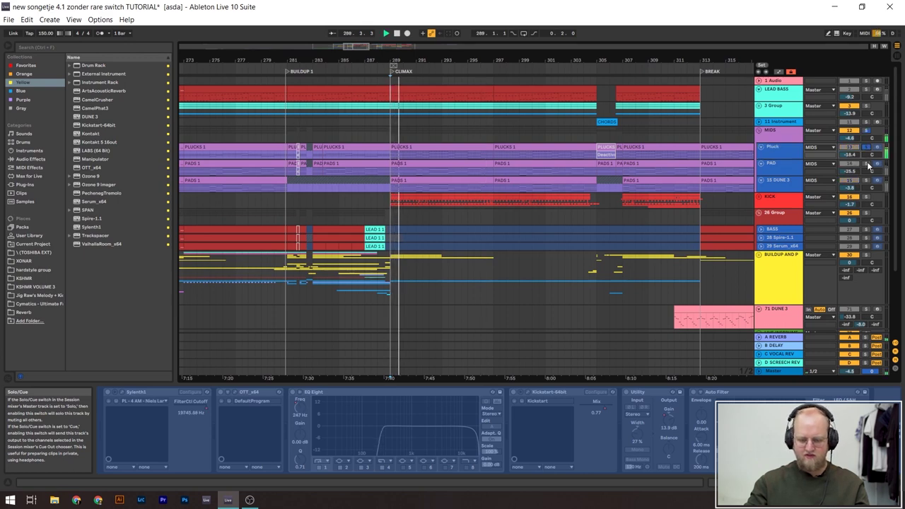
pyautogui.click(868, 164)
pyautogui.press('space')
pyautogui.press('space')
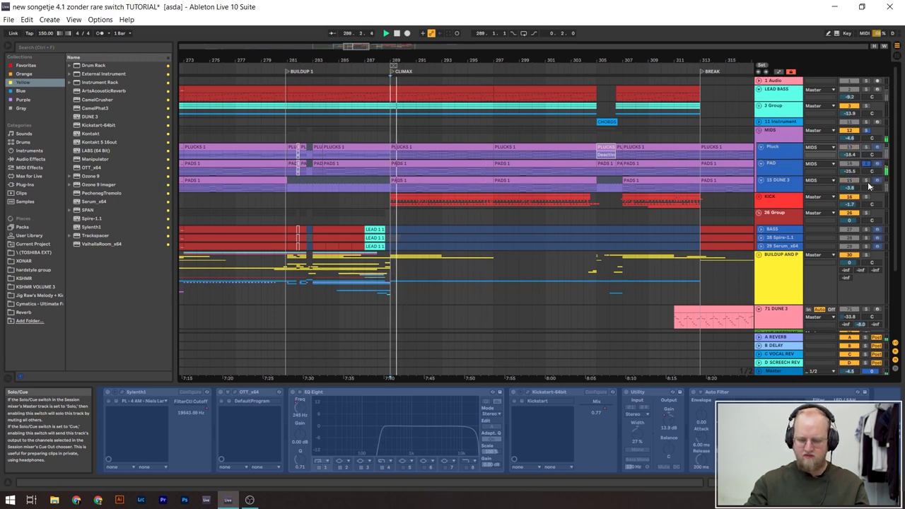
pyautogui.press('space')
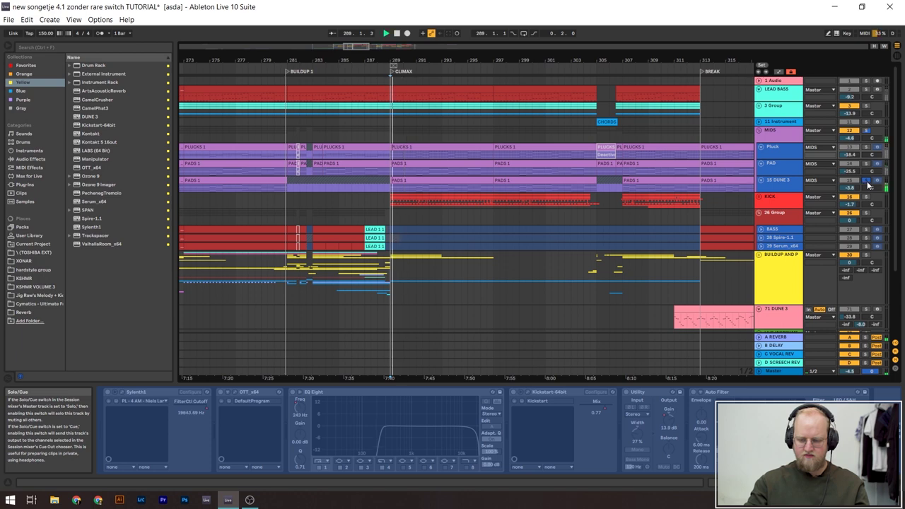
pyautogui.press('space')
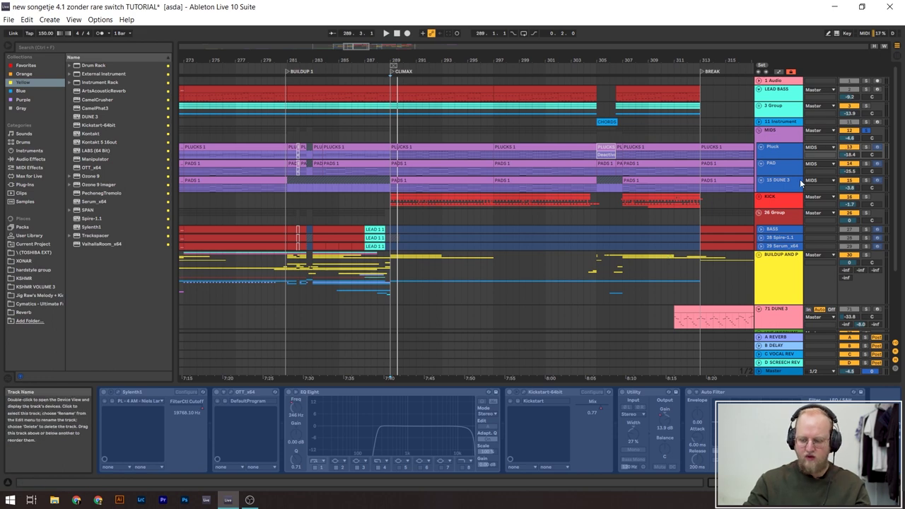
# Step: Examine the effects on the MIDS group and the device chain of its Pluck track
pyautogui.click(789, 213)
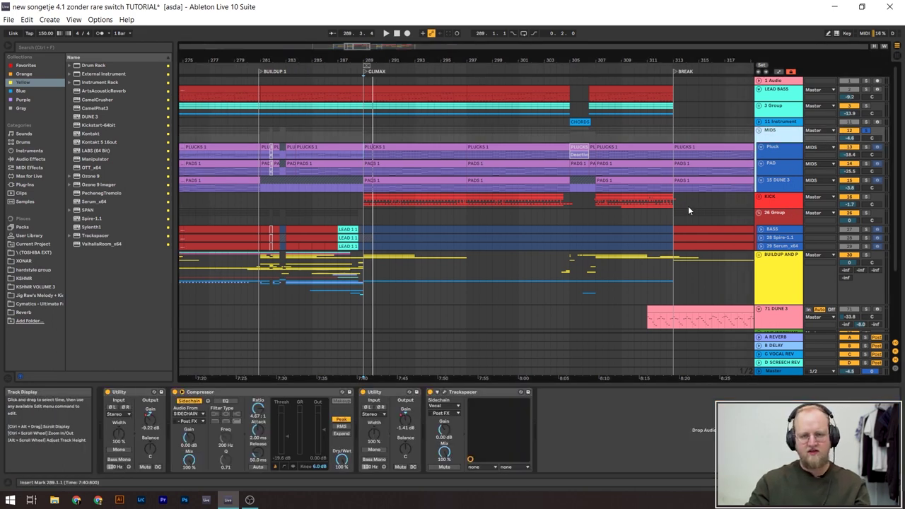
pyautogui.click(771, 151)
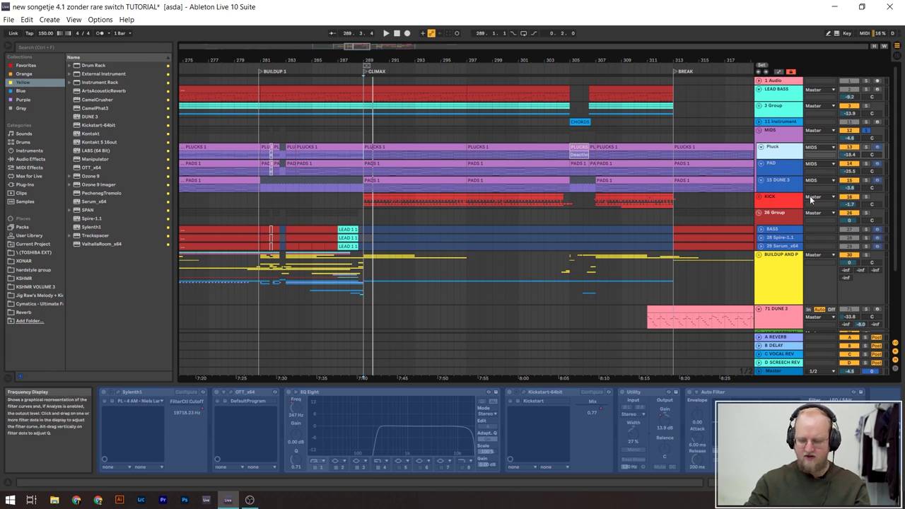
pyautogui.press('Down')
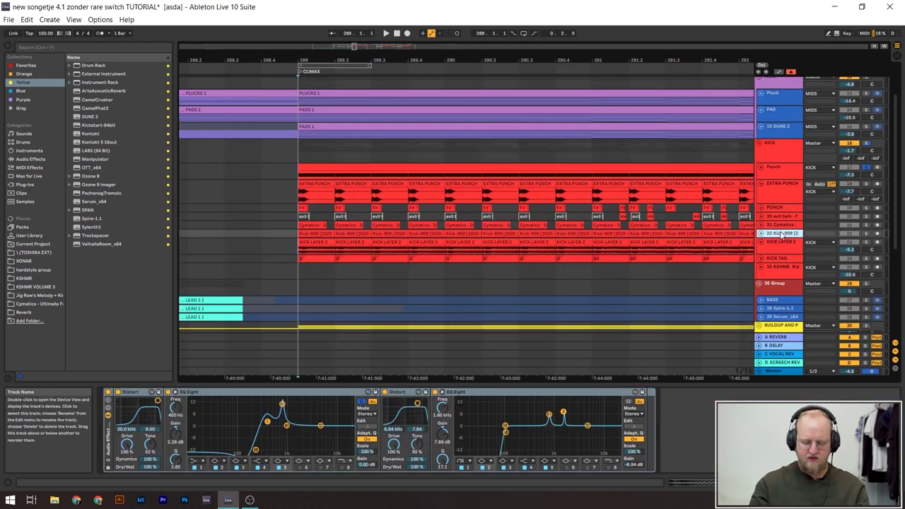
# Step: Audition the KICK TAIL and KICK LAYER 2 tracks in solo, separately and together, from the CLIMAX marker
pyautogui.click(867, 258)
pyautogui.press('space')
pyautogui.press('space')
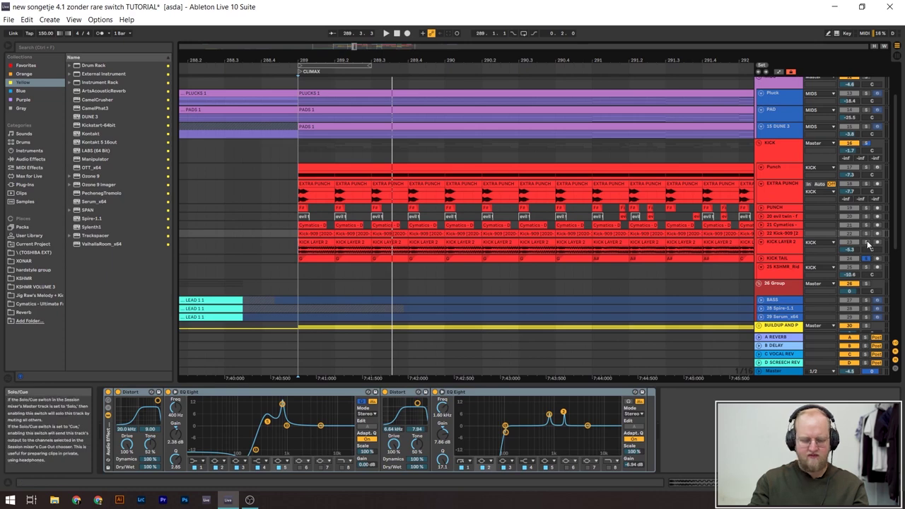
pyautogui.press('space')
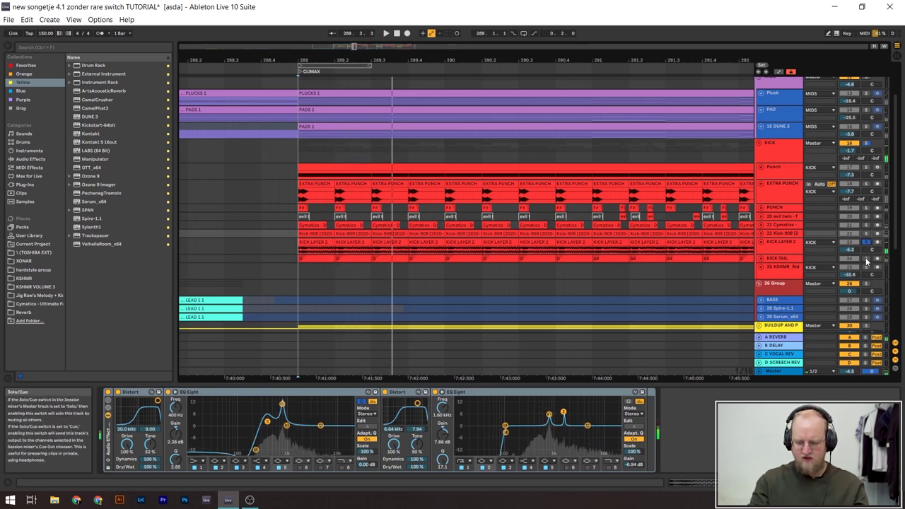
pyautogui.press('space')
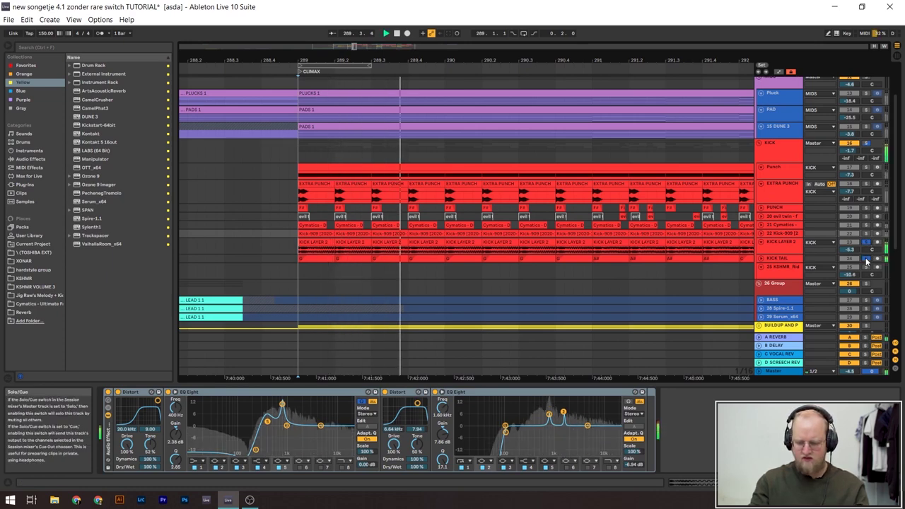
pyautogui.press('space')
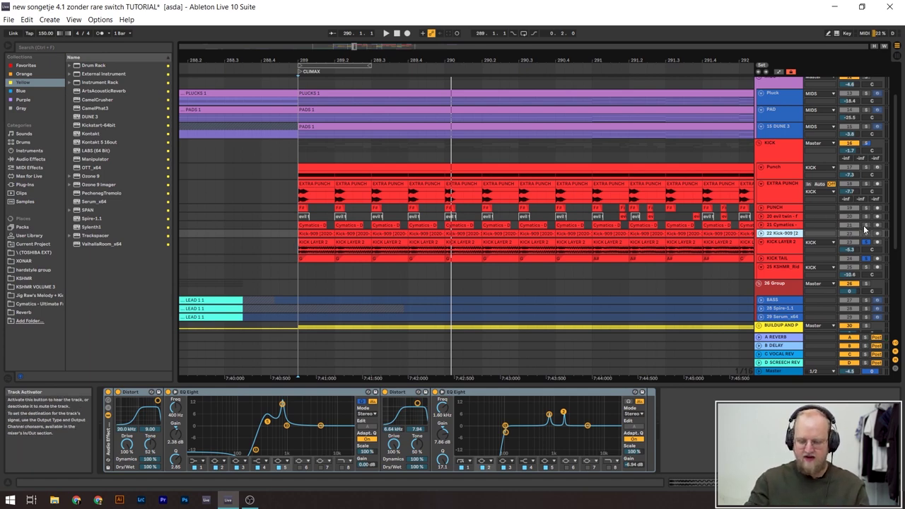
# Step: Audition the Cymatics, Kick-909 and Punch layers of the KICK group one after another in solo from the CLIMAX marker
pyautogui.press('Return')
pyautogui.press('space')
pyautogui.press('space')
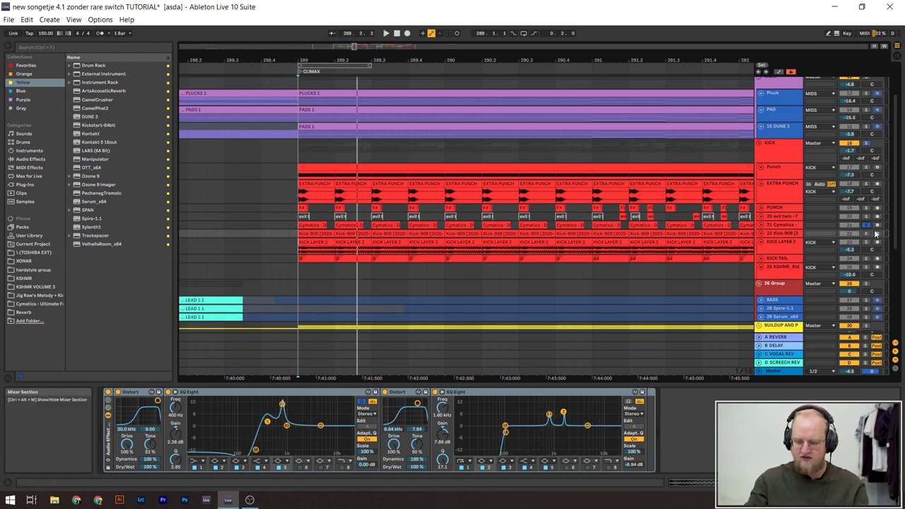
pyautogui.press('space')
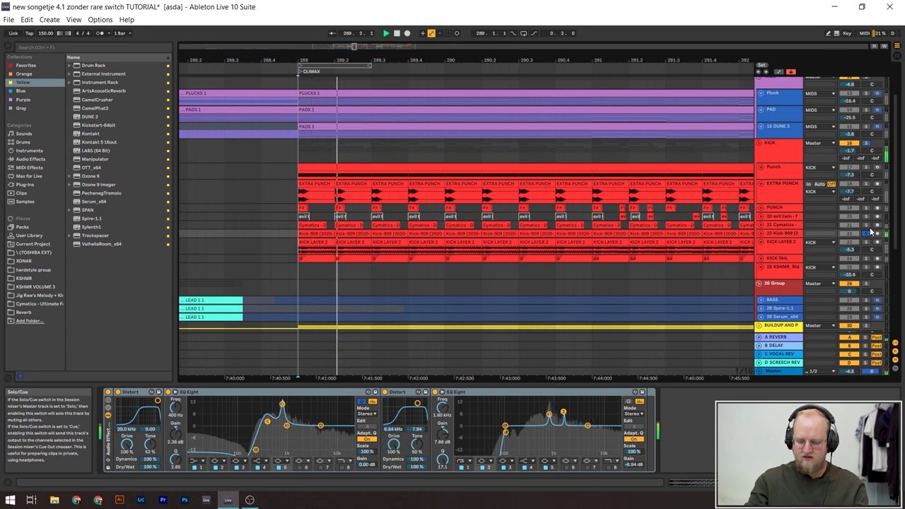
pyautogui.click(866, 168)
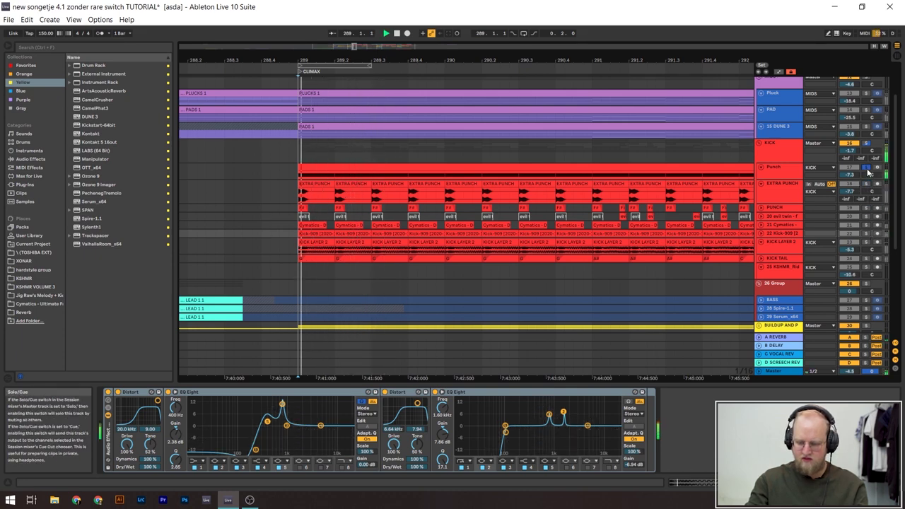
pyautogui.press('space')
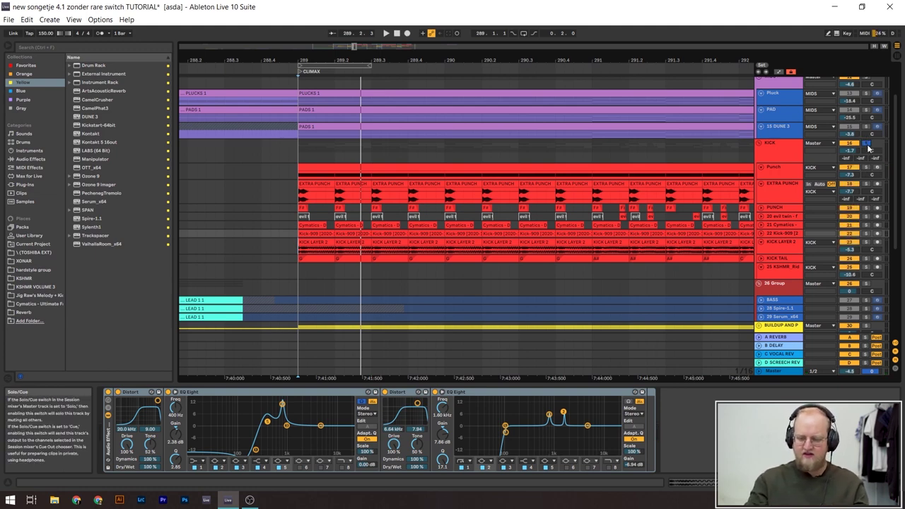
# Step: Play the whole KICK group in solo, and audition KICK LAYER 2 alone with its device chain shown
pyautogui.press('space')
pyautogui.press('space')
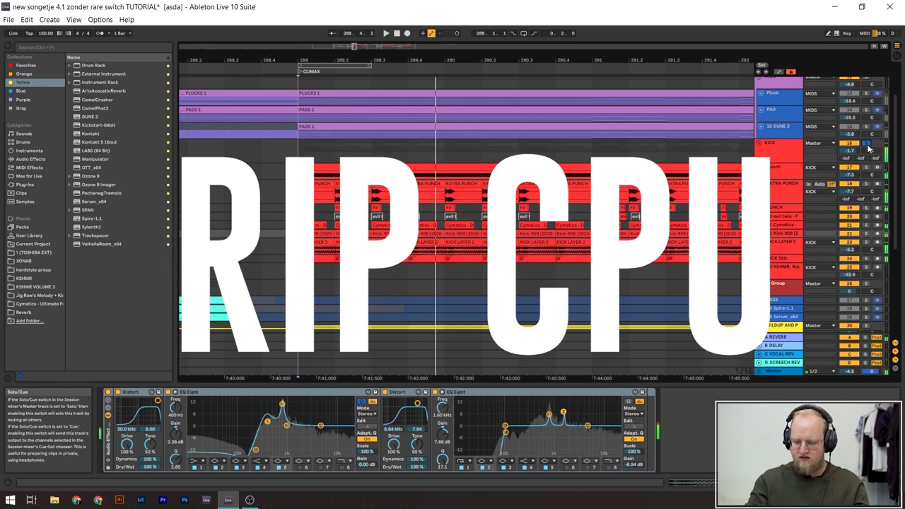
pyautogui.click(763, 273)
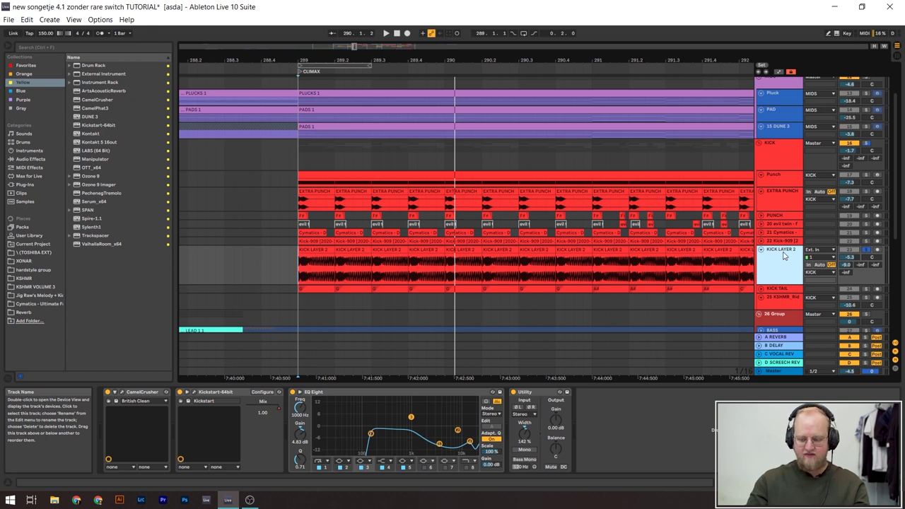
pyautogui.press('space')
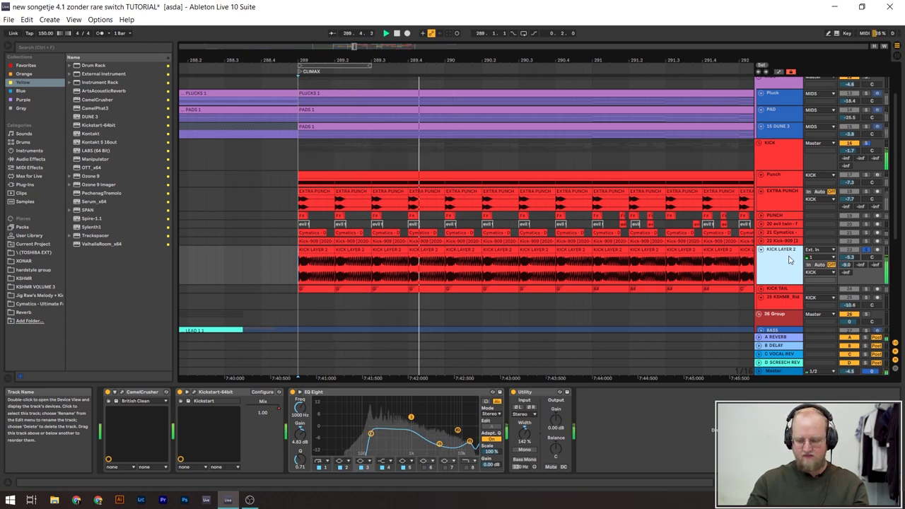
# Step: Take the KICK group out of solo and play the climax with all tracks sounding together
pyautogui.click(868, 144)
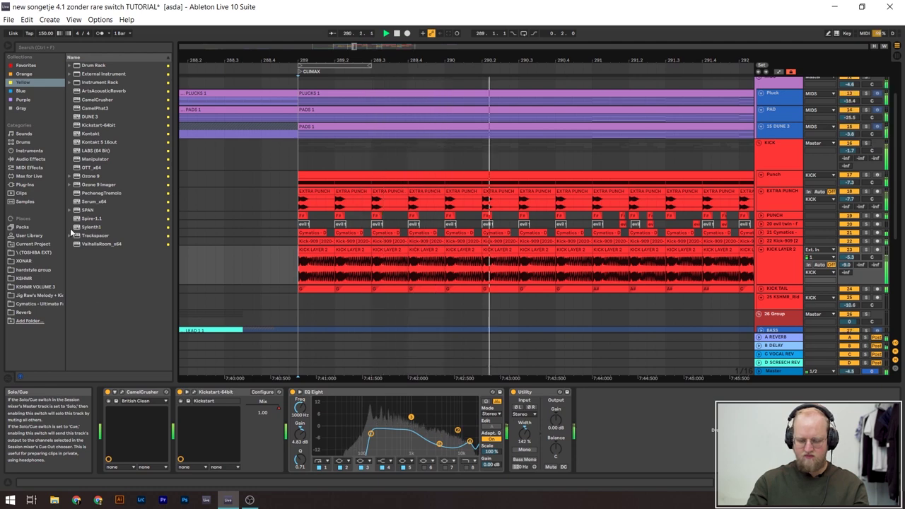
pyautogui.keyDown('ctrl'); pyautogui.scroll(-3, 297, 216); pyautogui.keyUp('ctrl')
pyautogui.scroll(-5, 394, 205)
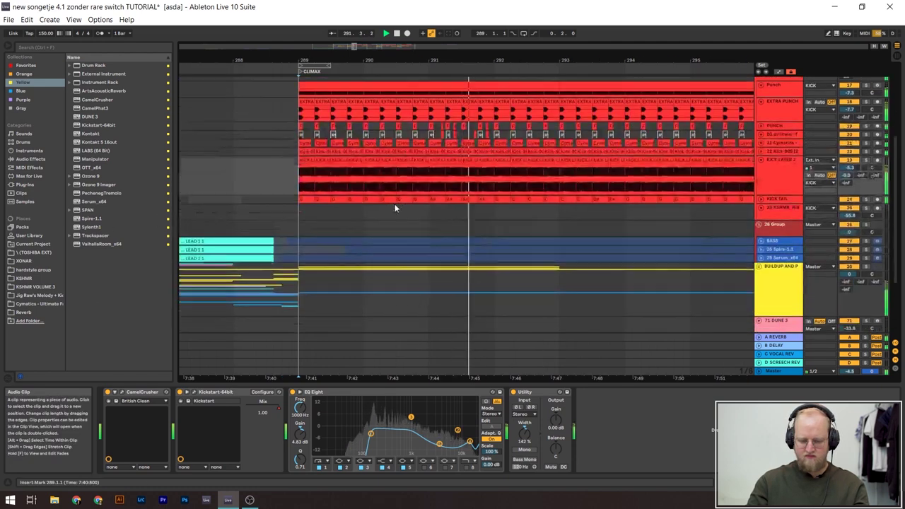
pyautogui.scroll(-2, 395, 208)
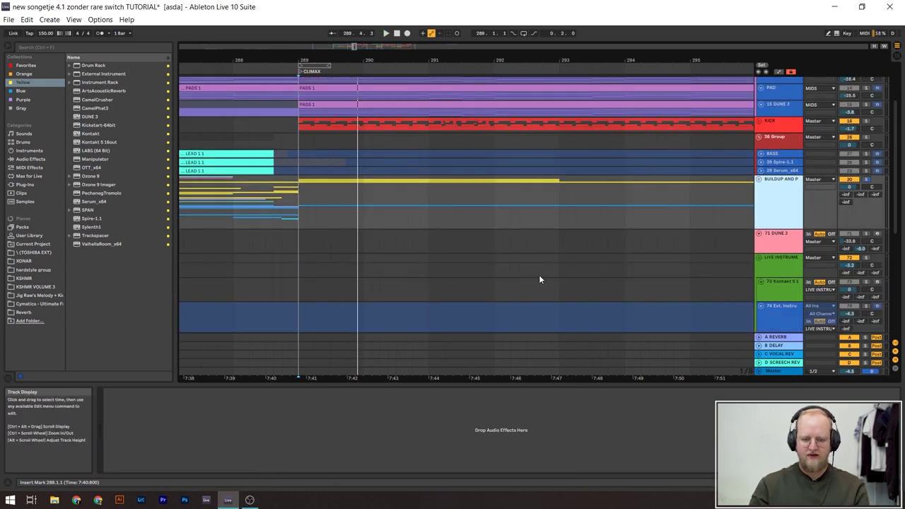
# Step: Expand the BUILDUP AND P group and audition its 57 Dubstep chords track in solo from the CLIMAX marker
pyautogui.click(758, 178)
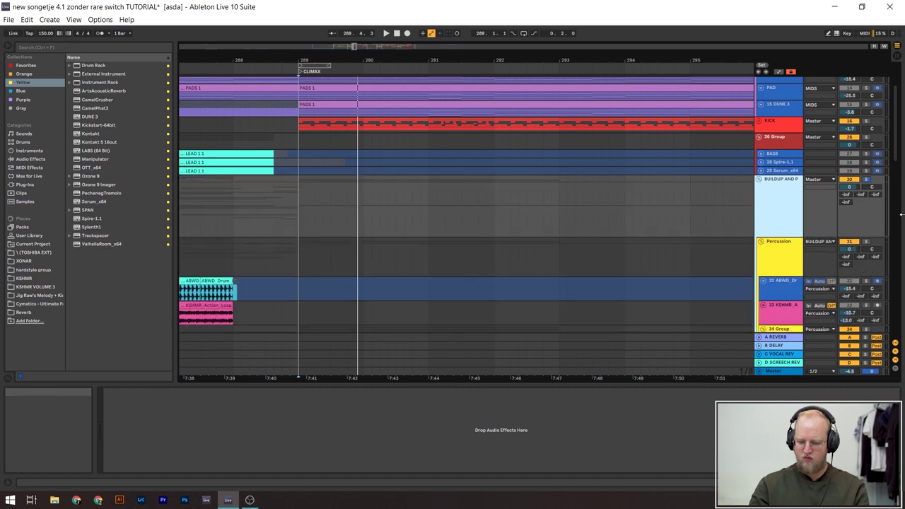
pyautogui.moveTo(892, 147); pyautogui.dragTo(895, 219)
pyautogui.click(790, 254)
pyautogui.press('space')
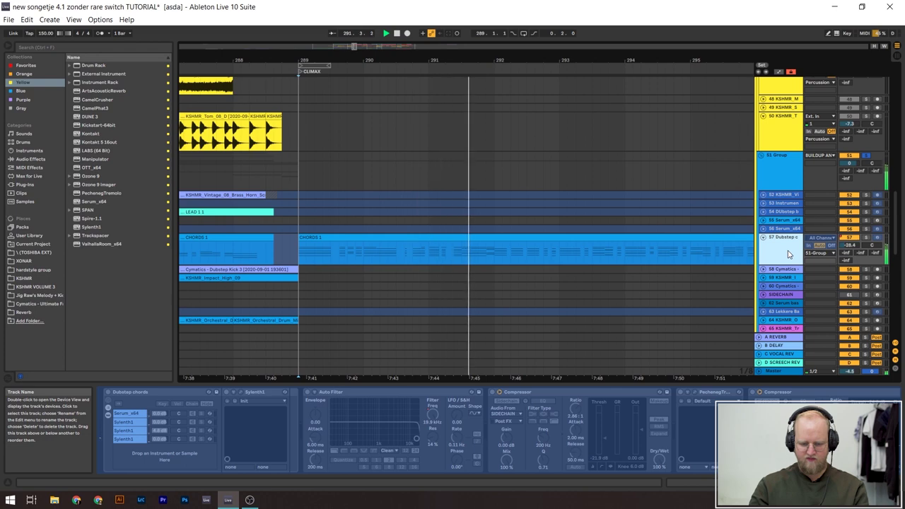
pyautogui.scroll(-2, 750, 244)
pyautogui.keyDown('ctrl'); pyautogui.scroll(-3, 751, 245); pyautogui.keyUp('ctrl')
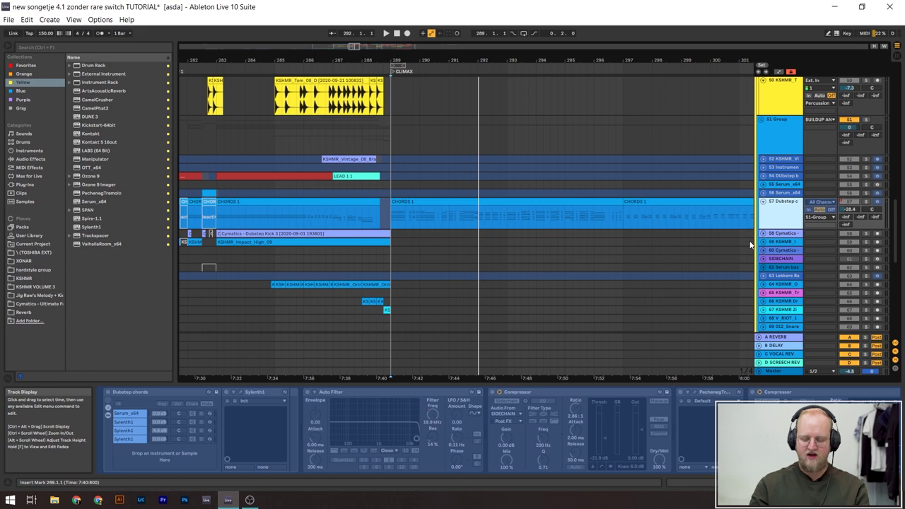
# Step: Show the device chain of the 77 Ext. Instru track in the live instruments group
pyautogui.scroll(-5, 702, 222)
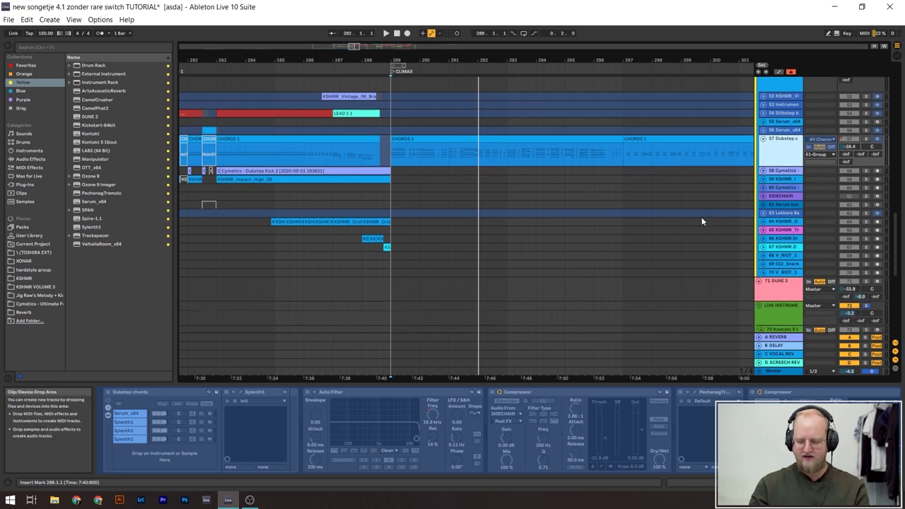
pyautogui.scroll(-6, 702, 217)
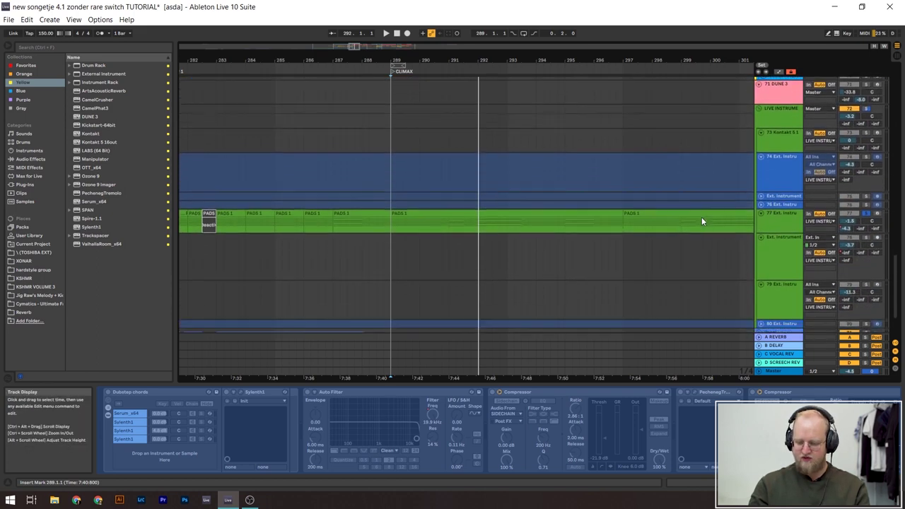
pyautogui.click(793, 224)
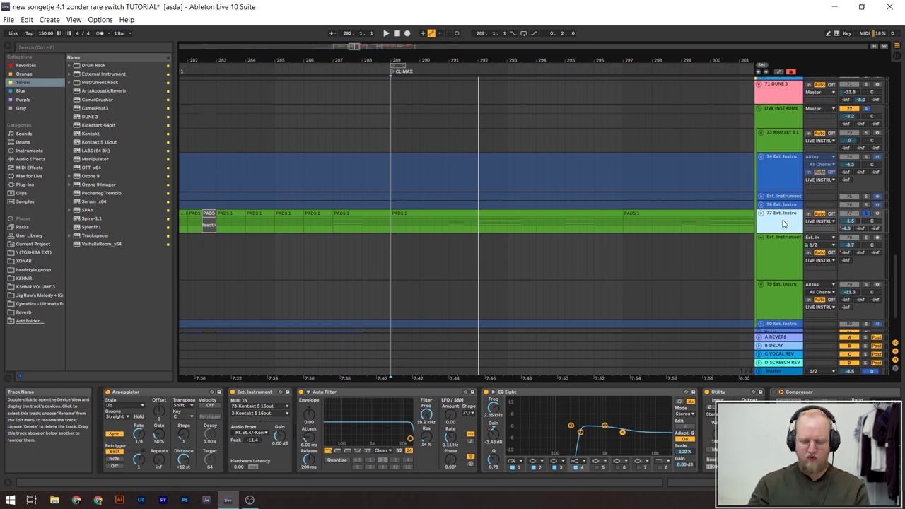
pyautogui.scroll(2, 782, 224)
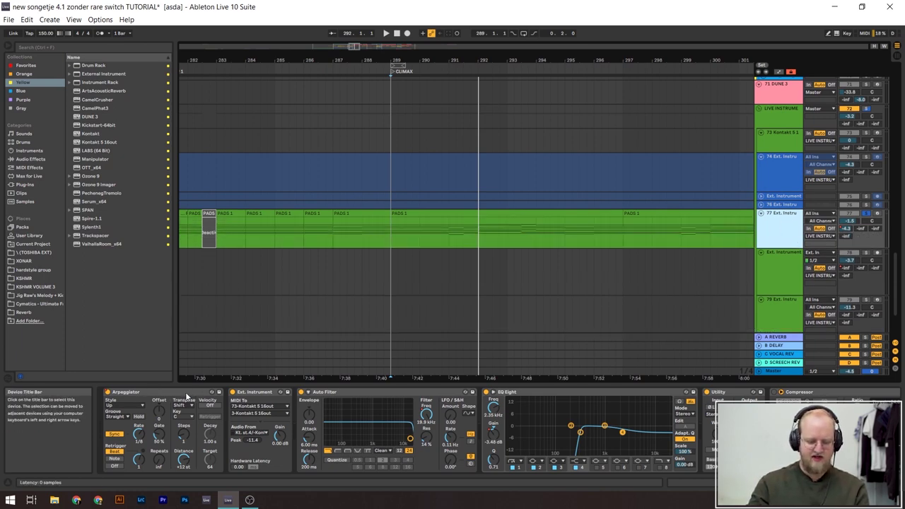
pyautogui.scroll(-3, 570, 237)
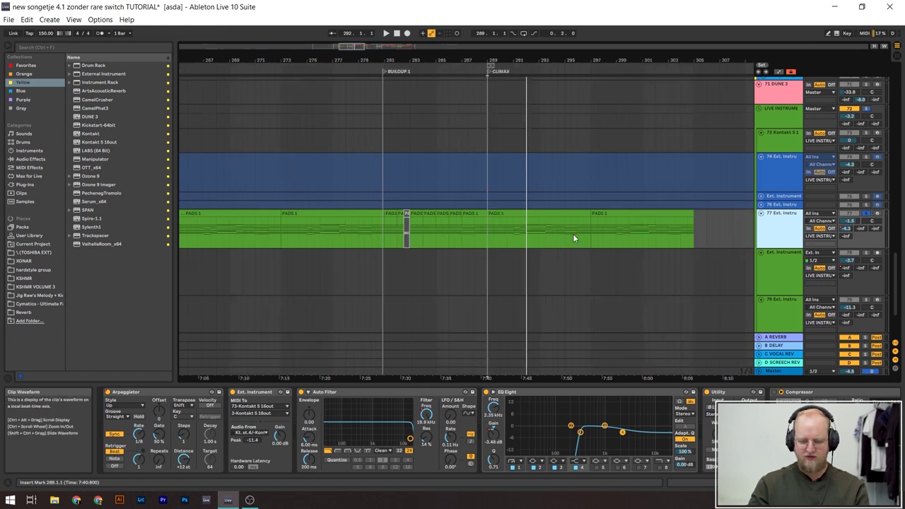
# Step: Play the soloed 77 Ext. Instru track from the CLIMAX marker and examine the notes of its PADS 1 clip
pyautogui.press('space')
pyautogui.doubleClick(541, 214)
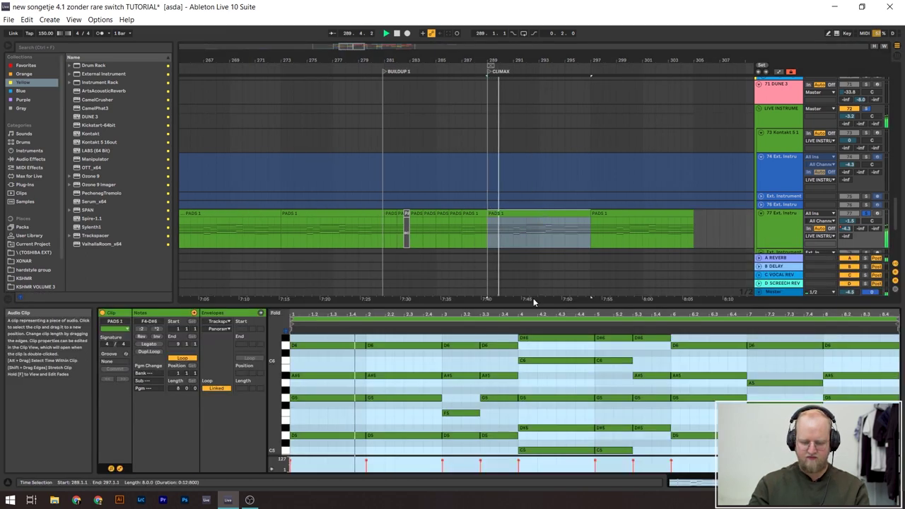
pyautogui.scroll(-4, 507, 376)
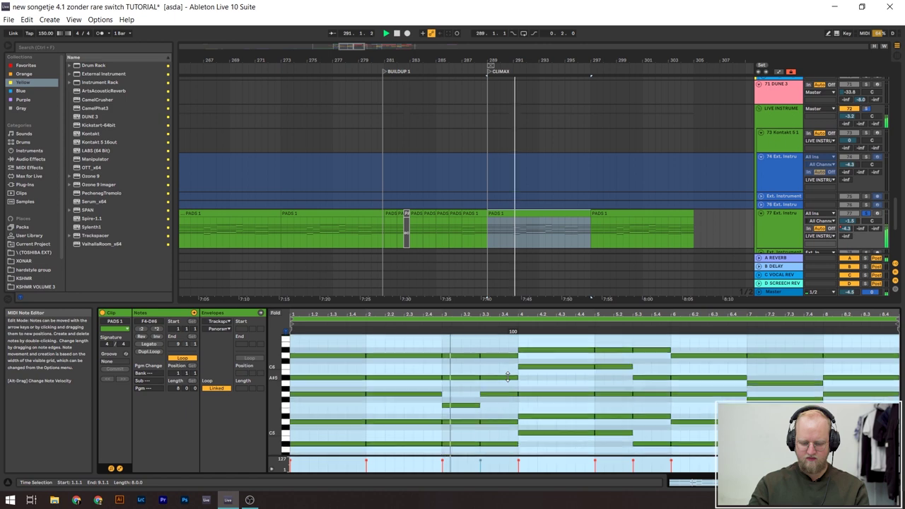
pyautogui.scroll(3, 507, 376)
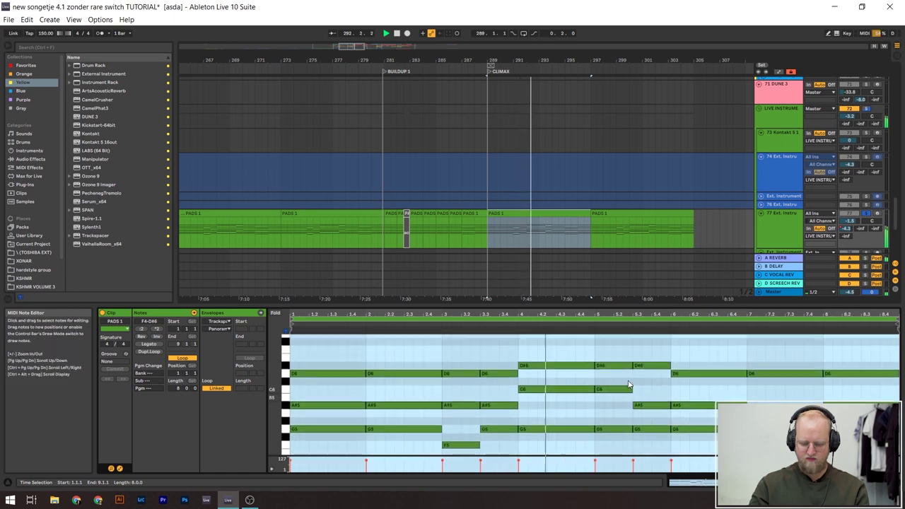
# Step: Audition the KSHMR crash and long sweep tracks of 34 Group in solo from the CLIMAX marker, and clear the solo
pyautogui.scroll(5, 714, 211)
pyautogui.scroll(10, 714, 211)
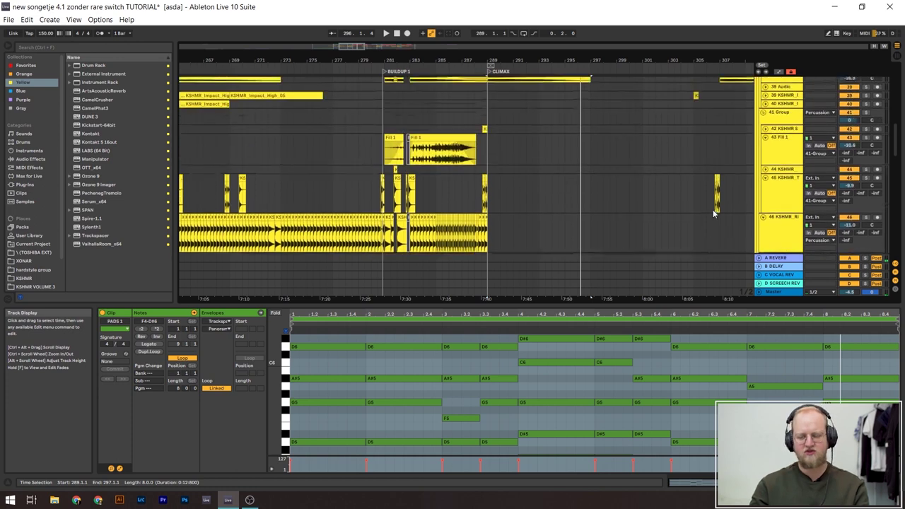
pyautogui.scroll(5, 712, 209)
pyautogui.hotkey('shift', 'Tab')
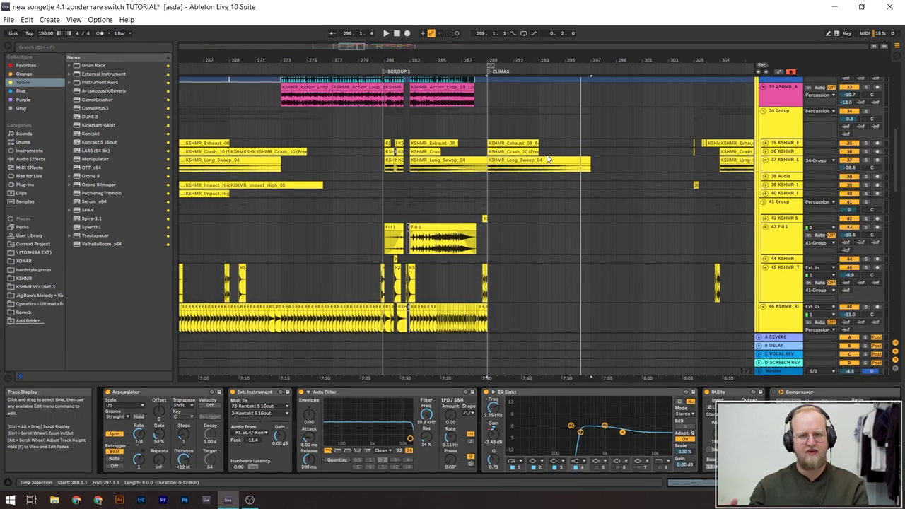
pyautogui.click(866, 151)
pyautogui.press('space')
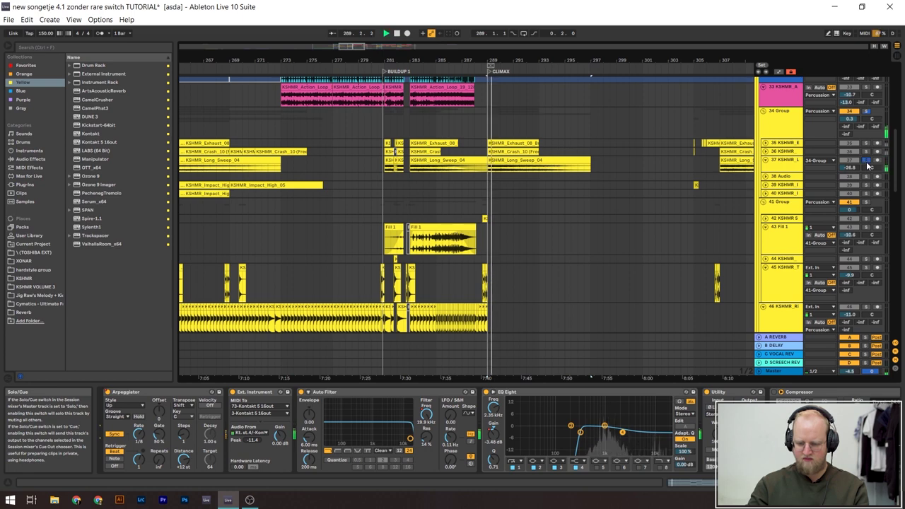
pyautogui.click(867, 163)
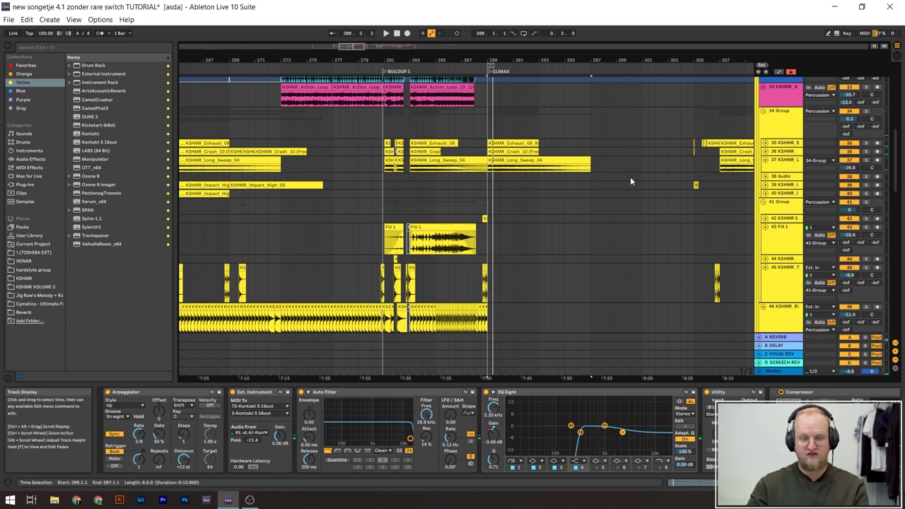
# Step: Play the arrangement from the START marker and examine the live instrument clips and the first vocal clips on track 82
pyautogui.press('space')
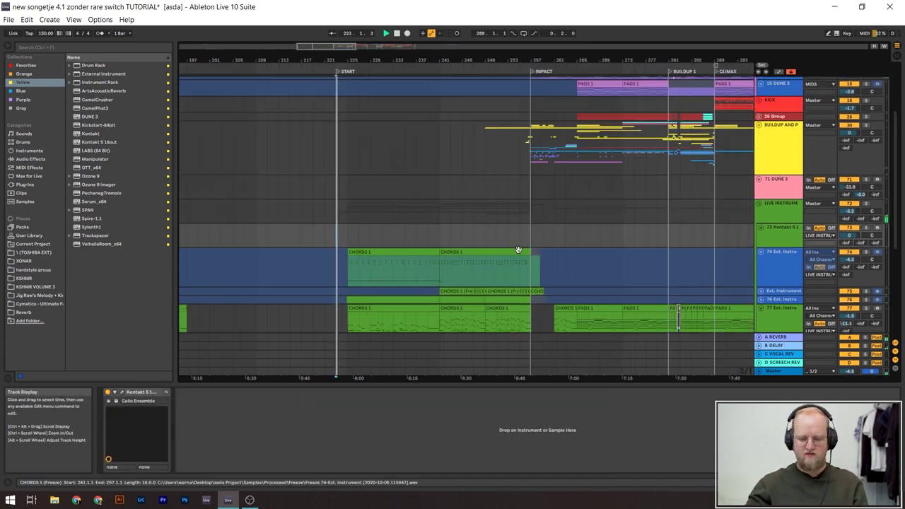
pyautogui.scroll(-5, 509, 250)
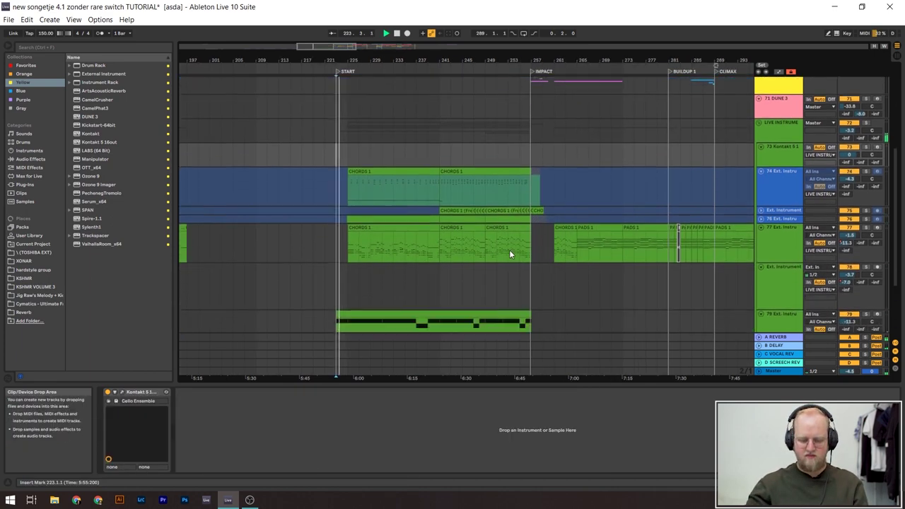
pyautogui.scroll(3, 363, 260)
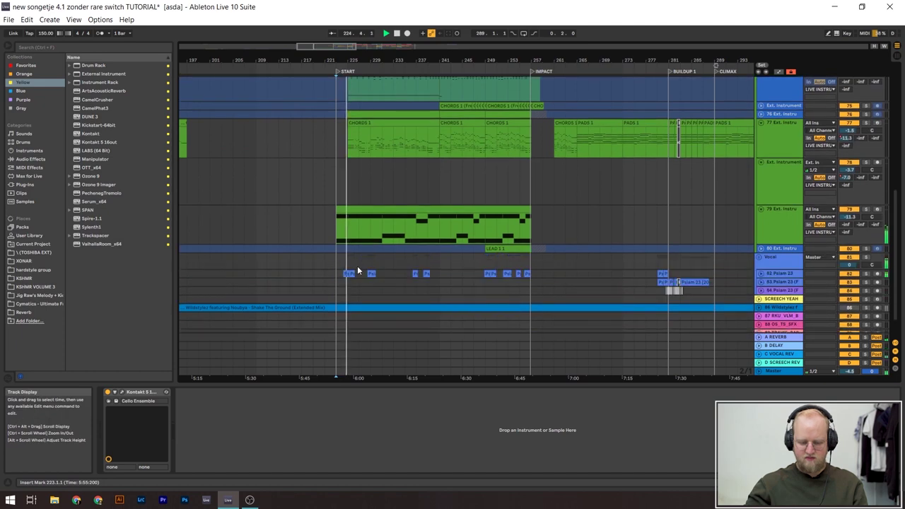
pyautogui.scroll(5, 357, 292)
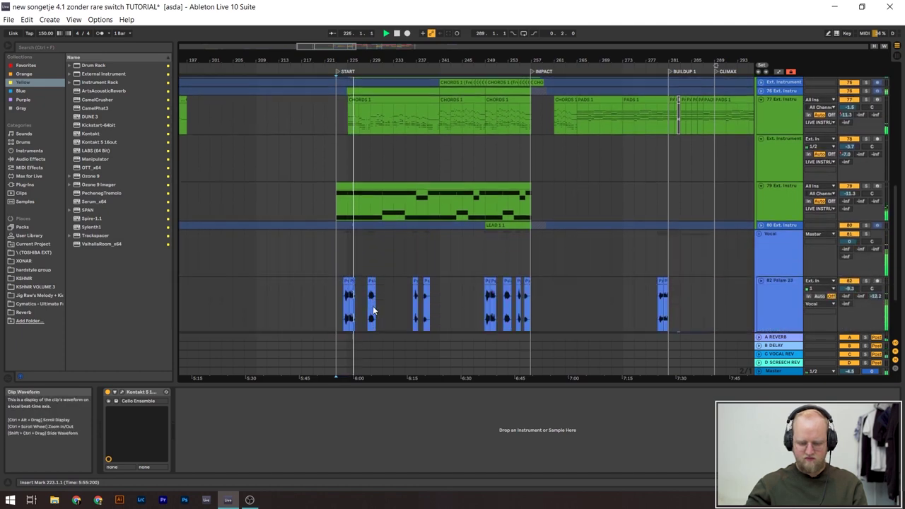
pyautogui.scroll(5, 373, 305)
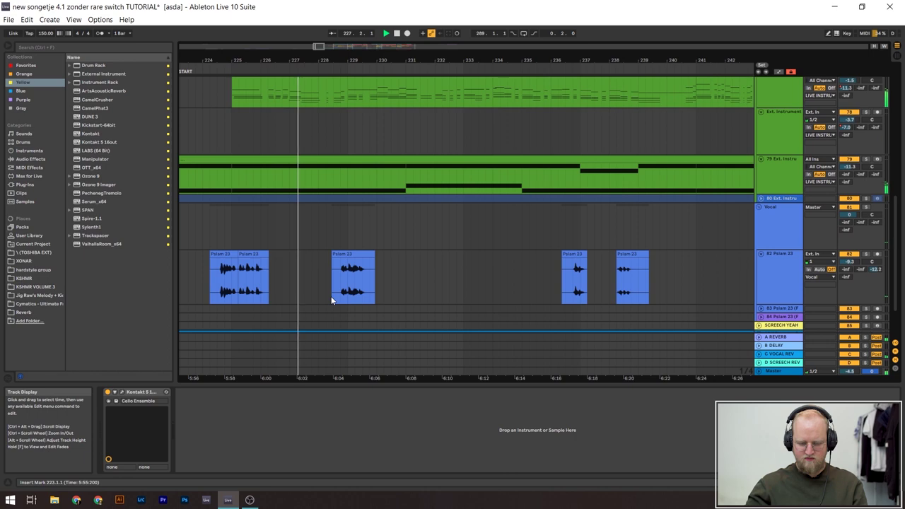
pyautogui.scroll(-3, 331, 301)
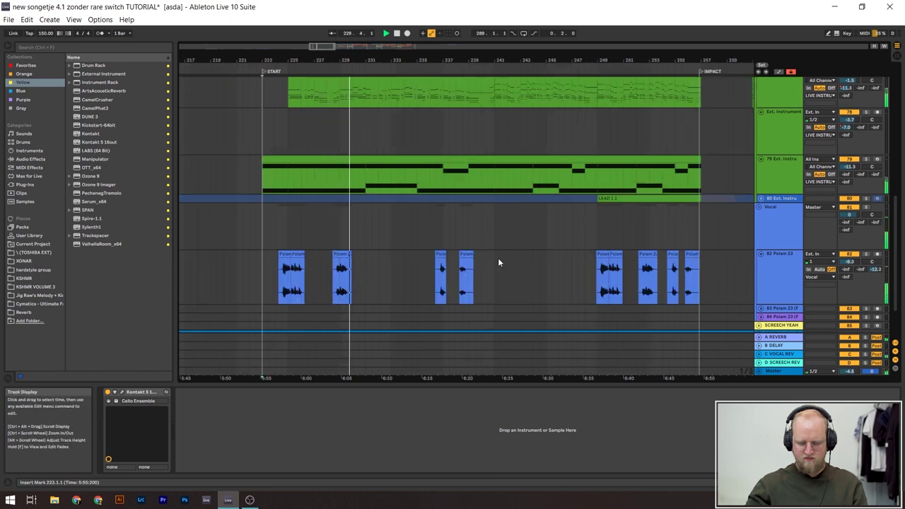
pyautogui.scroll(-2, 497, 264)
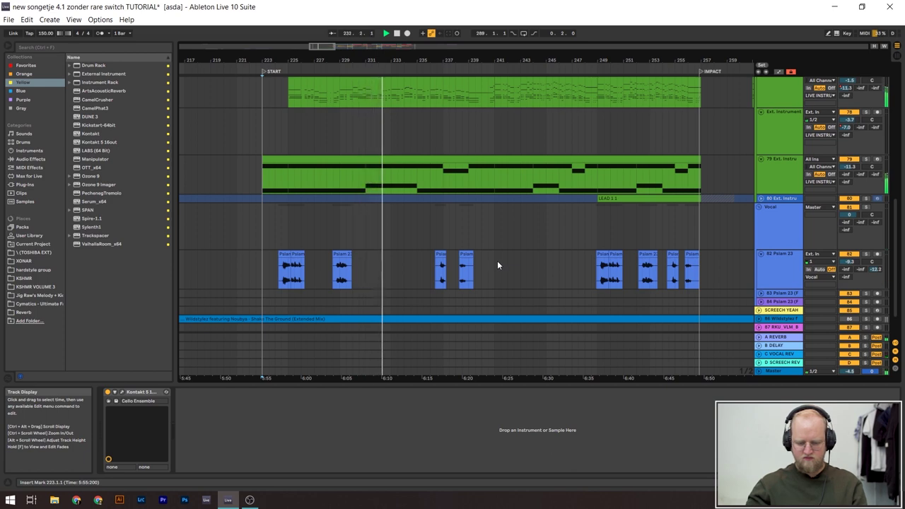
# Step: Audition the following vocal clips on track 82 from bar 237 and bar 249 onward, with the track's effects shown
pyautogui.press('space')
pyautogui.click(443, 278)
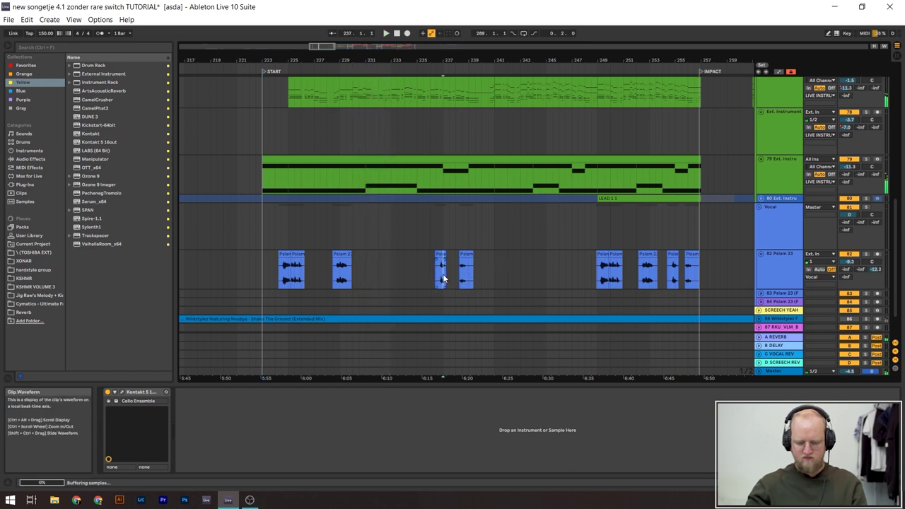
pyautogui.press('space')
pyautogui.click(466, 272)
pyautogui.click(599, 277)
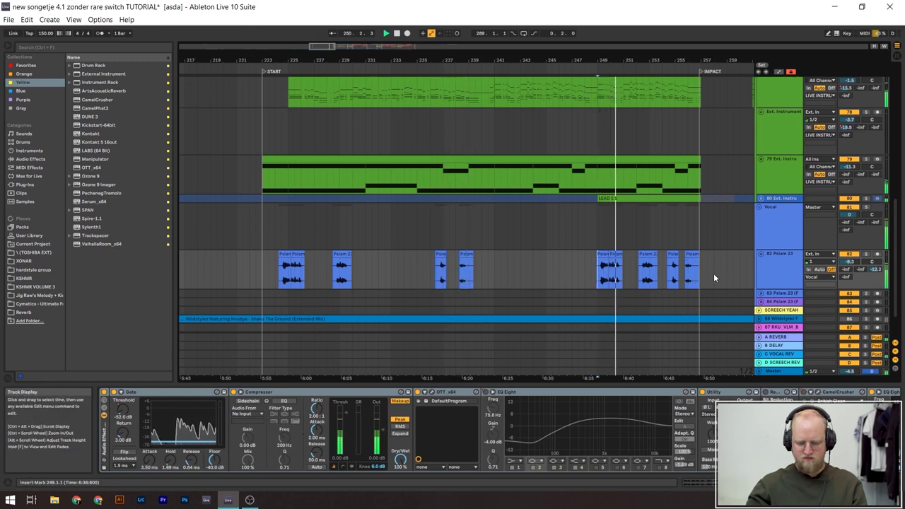
pyautogui.scroll(-3, 345, 279)
pyautogui.scroll(-3, 274, 266)
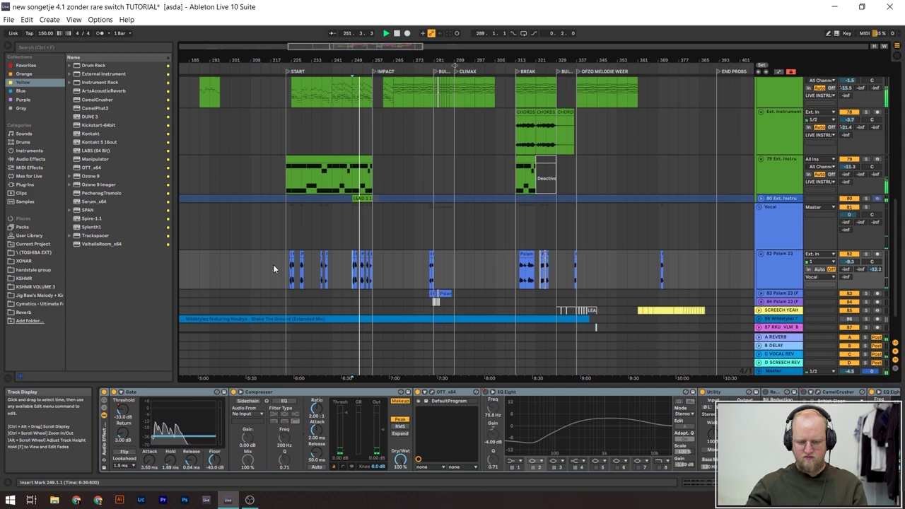
# Step: Play the arrangement on through the IMPACT marker and examine the vocal clips, live instruments, buildup, plucks and pads
pyautogui.scroll(6, 372, 267)
pyautogui.scroll(6, 372, 266)
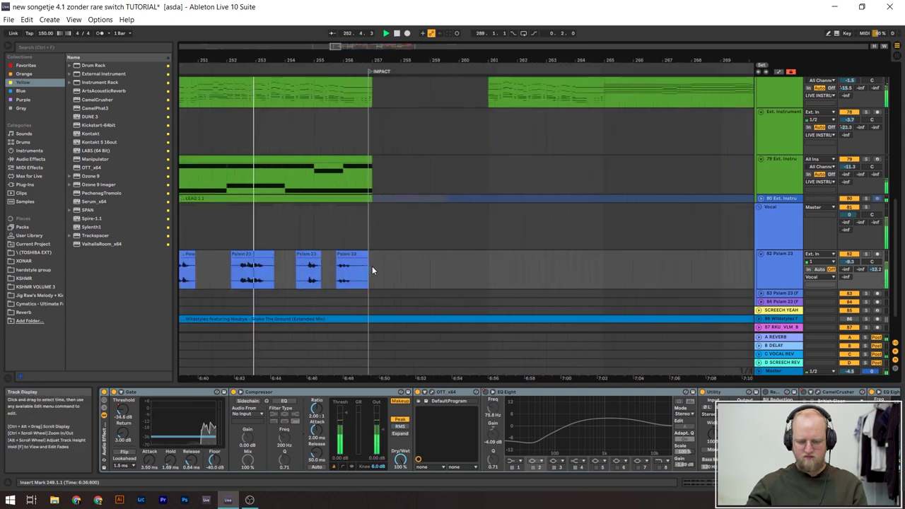
pyautogui.scroll(-6, 293, 267)
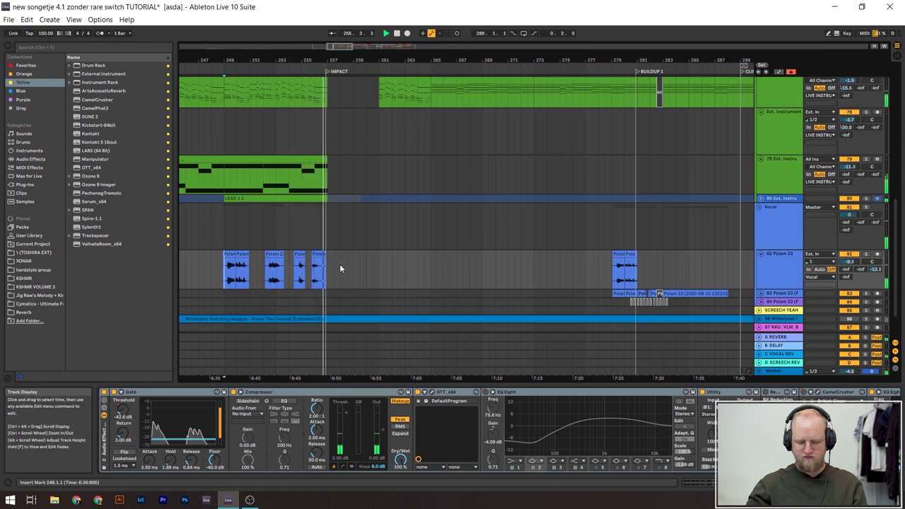
pyautogui.scroll(3, 340, 264)
pyautogui.scroll(10, 361, 276)
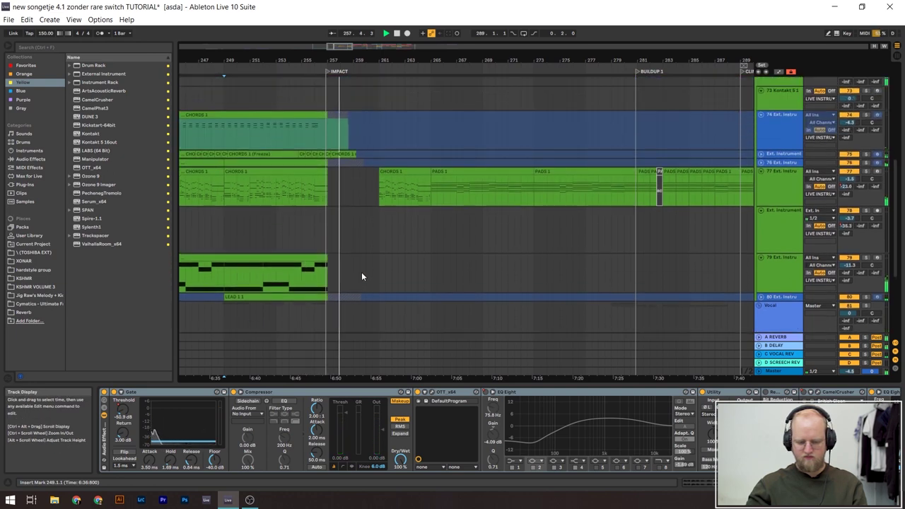
pyautogui.scroll(2, 361, 276)
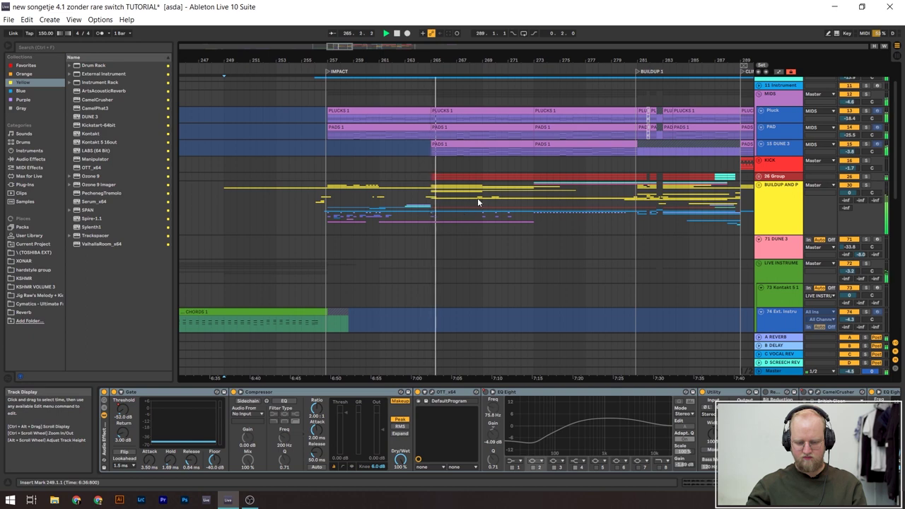
pyautogui.scroll(3, 484, 193)
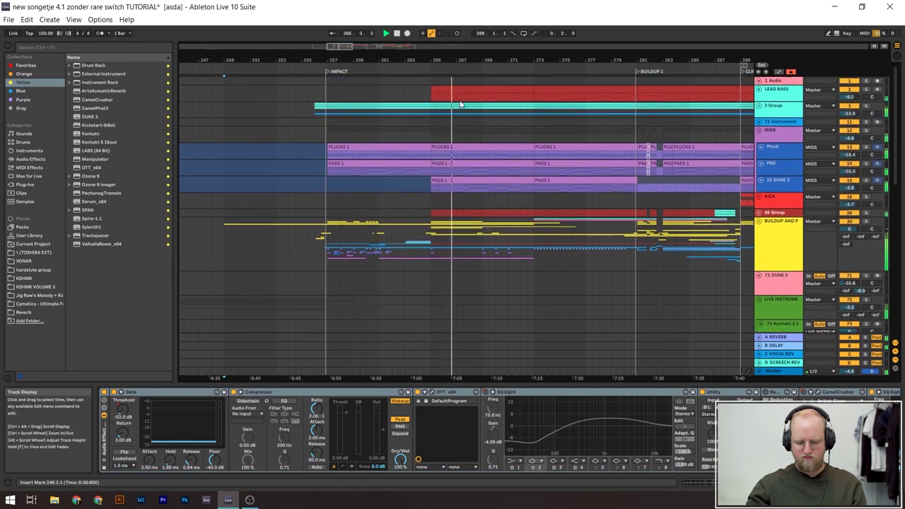
# Step: Unfold the lead tracks of 3 Group and examine the notes of the LEAD 1 1 clip around the IMPACT marker
pyautogui.doubleClick(458, 105)
pyautogui.click(451, 173)
pyautogui.doubleClick(451, 174)
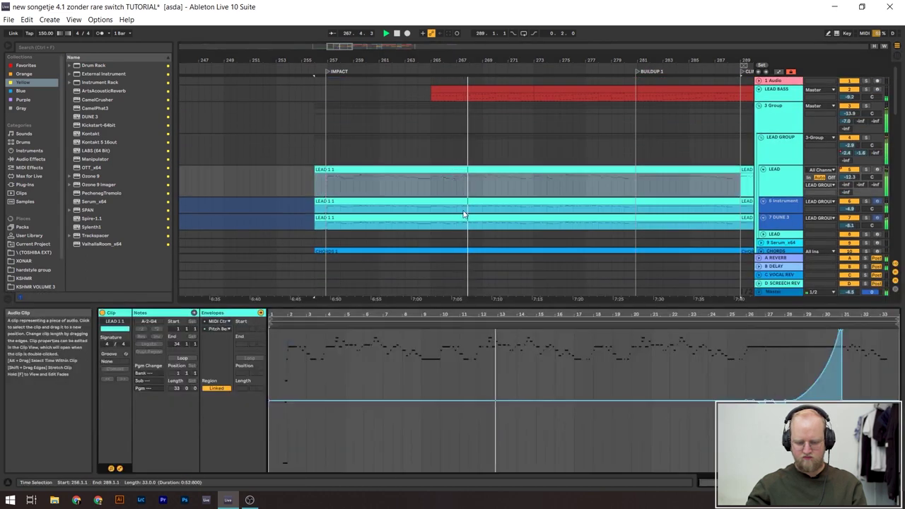
pyautogui.click(261, 312)
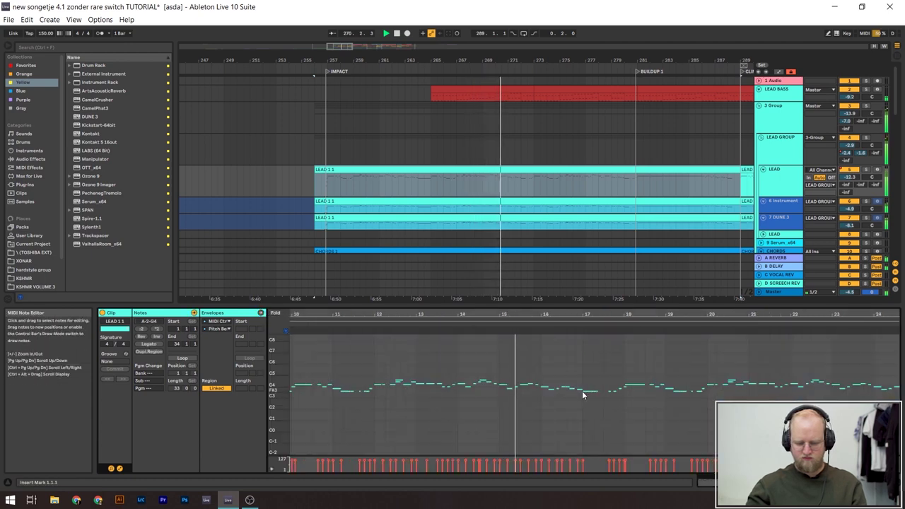
# Step: Audition the soloed vocal track 82 from bar 225 with its effect rack on and off
pyautogui.scroll(3, 584, 391)
pyautogui.scroll(2, 614, 418)
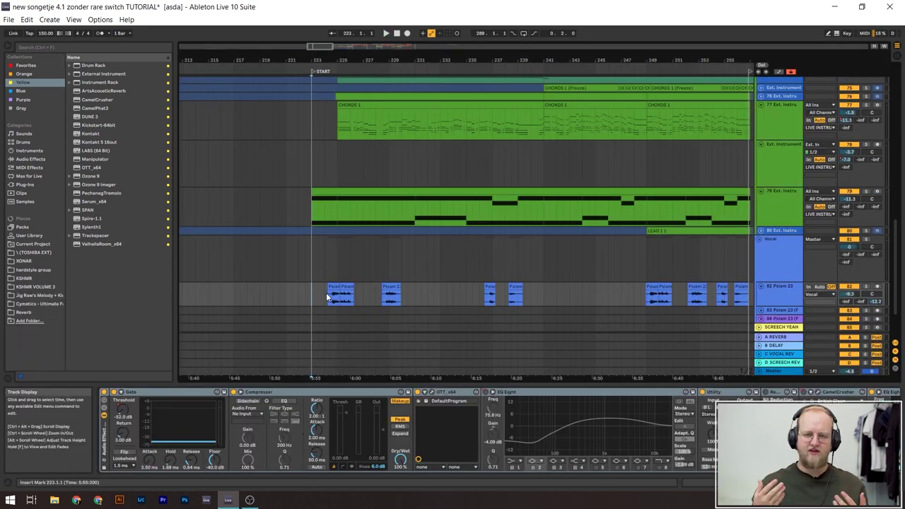
pyautogui.press('space')
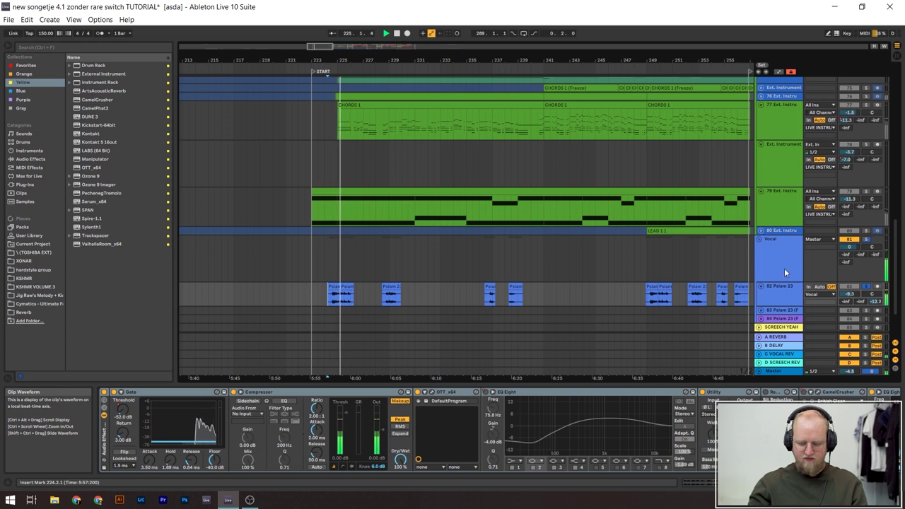
pyautogui.click(788, 302)
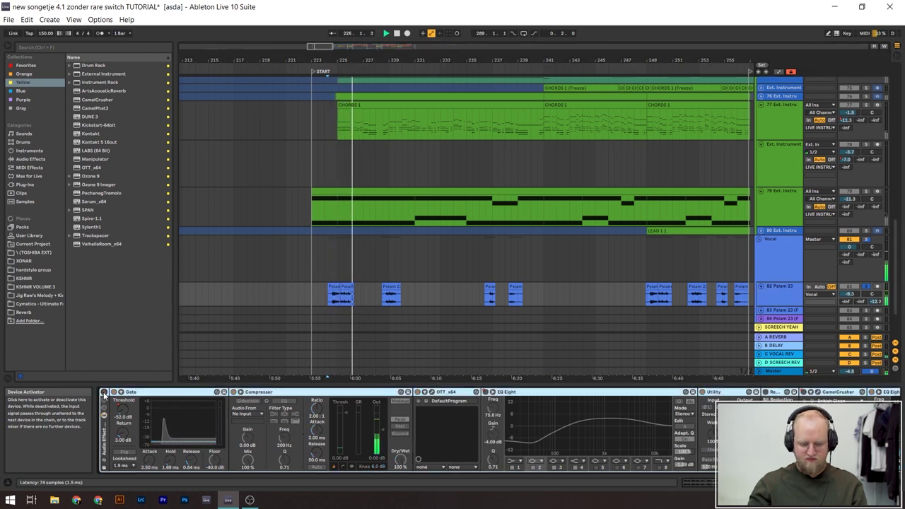
pyautogui.scroll(-5, 101, 395)
pyautogui.scroll(5, 101, 395)
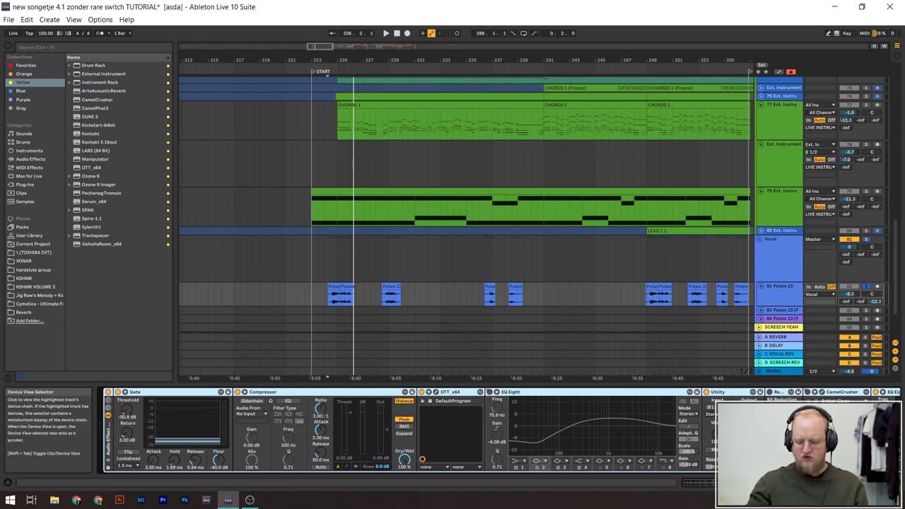
# Step: Audition the soloed track 82 vocal clips just before the BUILDUP 1 marker, from bar 279
pyautogui.scroll(-5, 102, 394)
pyautogui.scroll(-2, 101, 395)
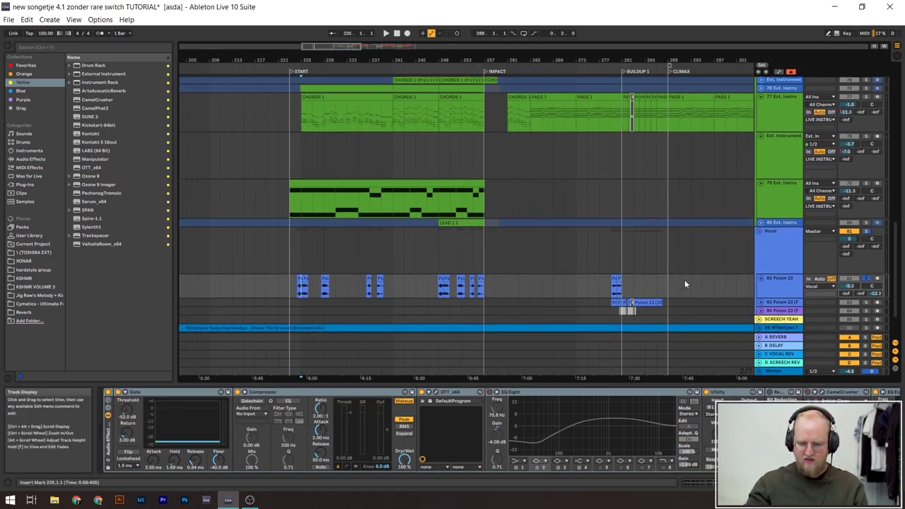
pyautogui.scroll(3, 723, 269)
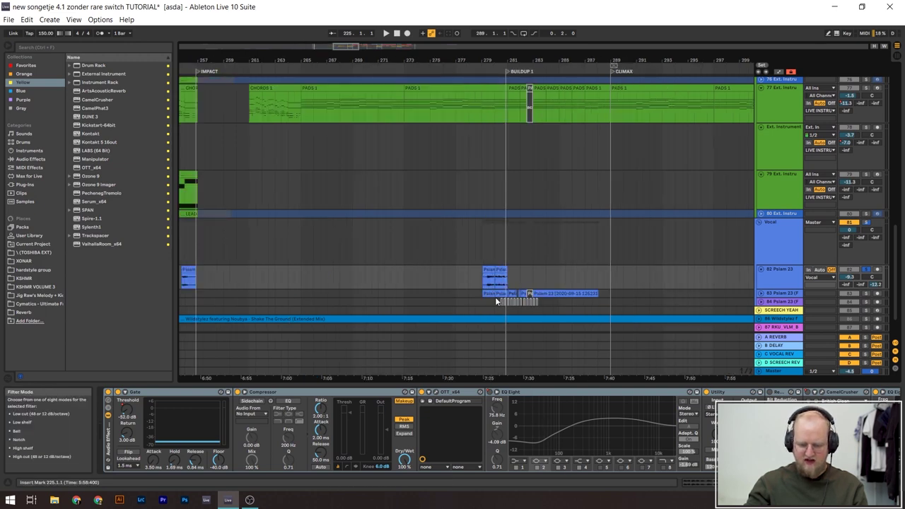
pyautogui.press('space')
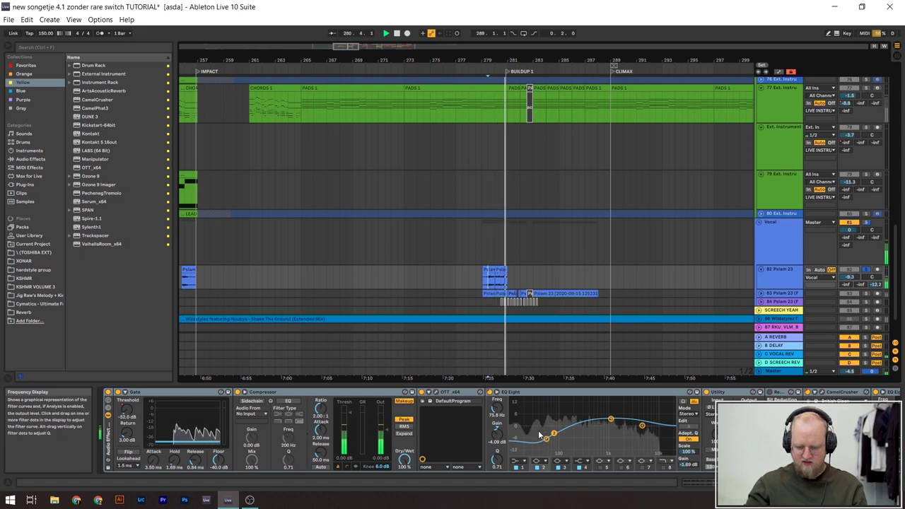
pyautogui.keyDown('ctrl'); pyautogui.scroll(-3, 667, 262); pyautogui.keyUp('ctrl')
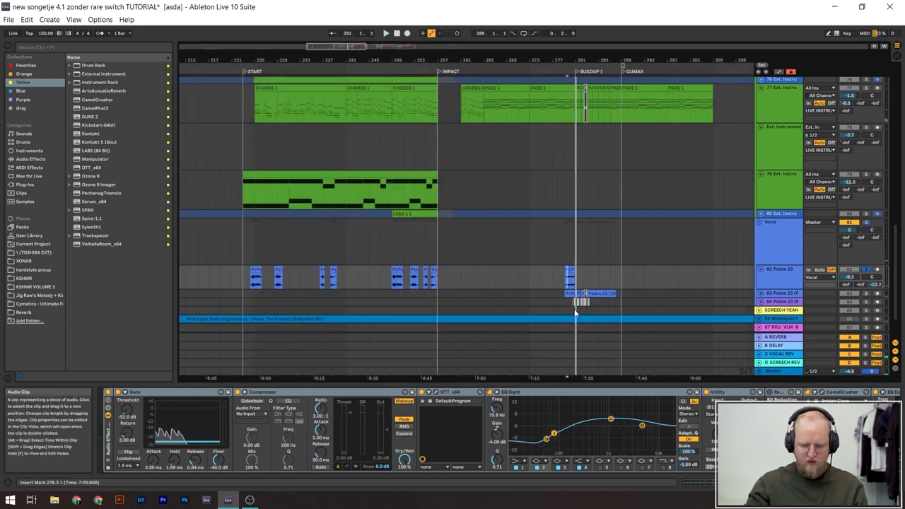
# Step: Unfold vocal track 83 at the BUILDUP 1 marker and examine the remaining effects in track 82's device chain
pyautogui.keyDown('ctrl'); pyautogui.scroll(8, 579, 304); pyautogui.keyUp('ctrl')
pyautogui.keyDown('alt'); pyautogui.scroll(3, 606, 300); pyautogui.keyUp('alt')
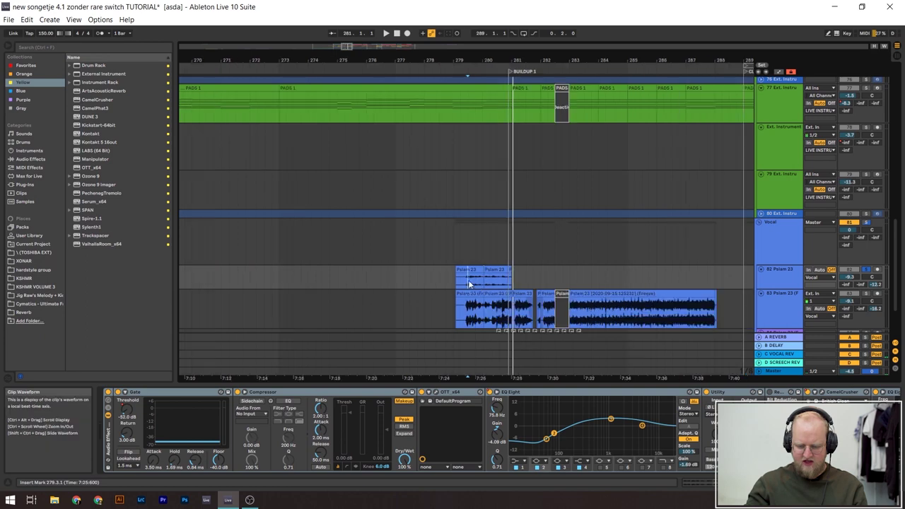
pyautogui.keyDown('ctrl'); pyautogui.scroll(-3, 607, 299); pyautogui.keyUp('ctrl')
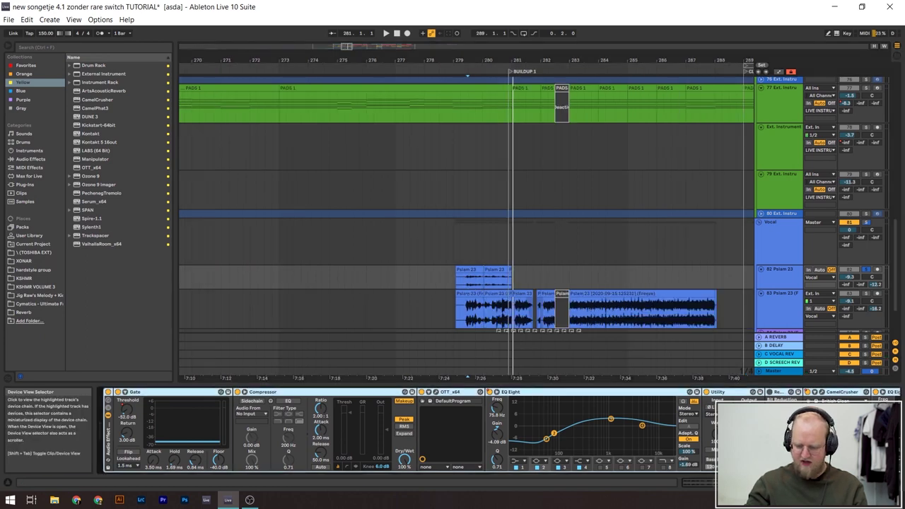
pyautogui.scroll(-3, 696, 482)
pyautogui.scroll(-1, 696, 483)
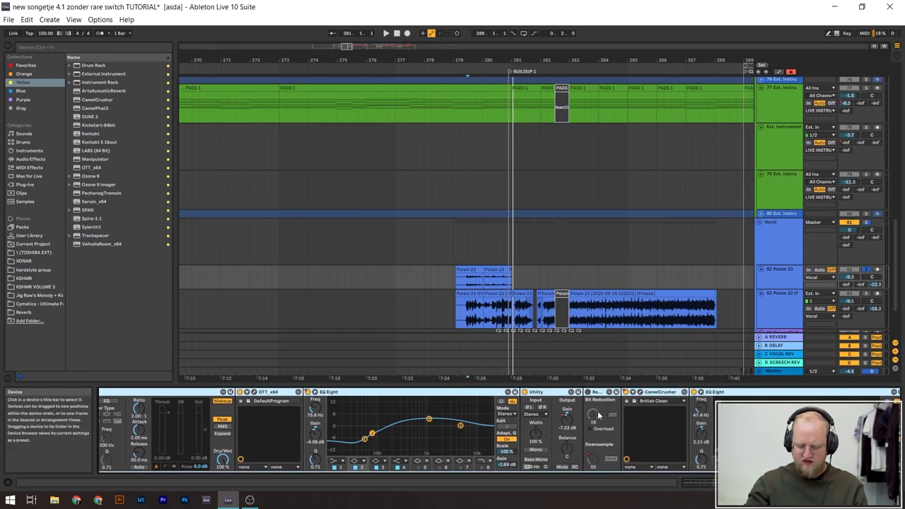
# Step: Audition vocal track 83 in solo from bar 279 and examine the sample settings of its first clip before BUILDUP 1
pyautogui.click(877, 304)
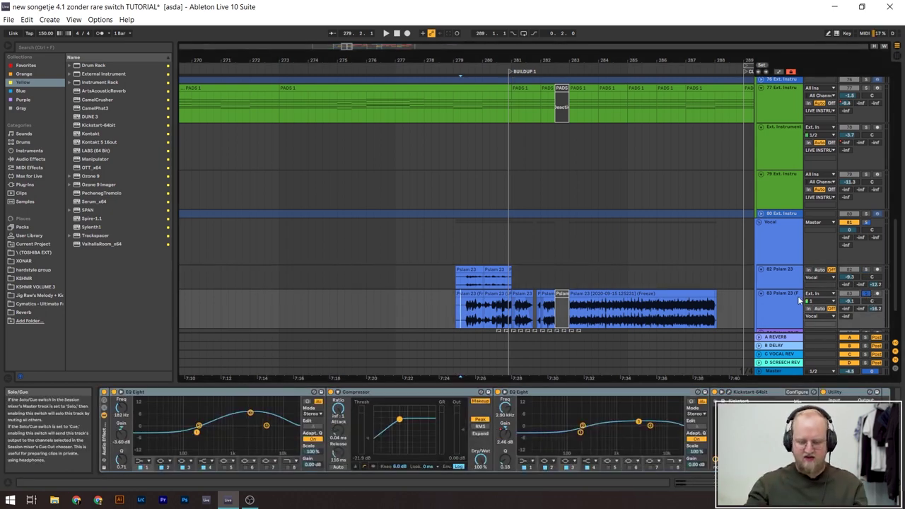
pyautogui.press('space')
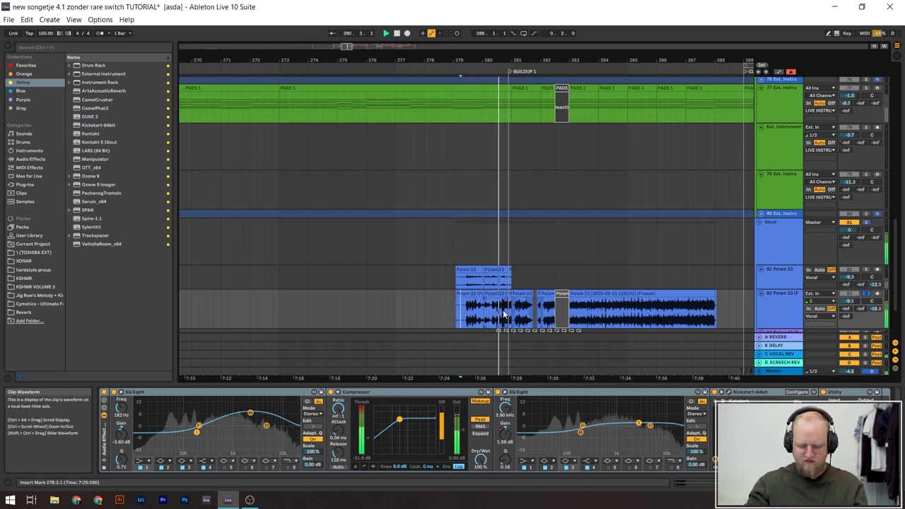
pyautogui.click(474, 292)
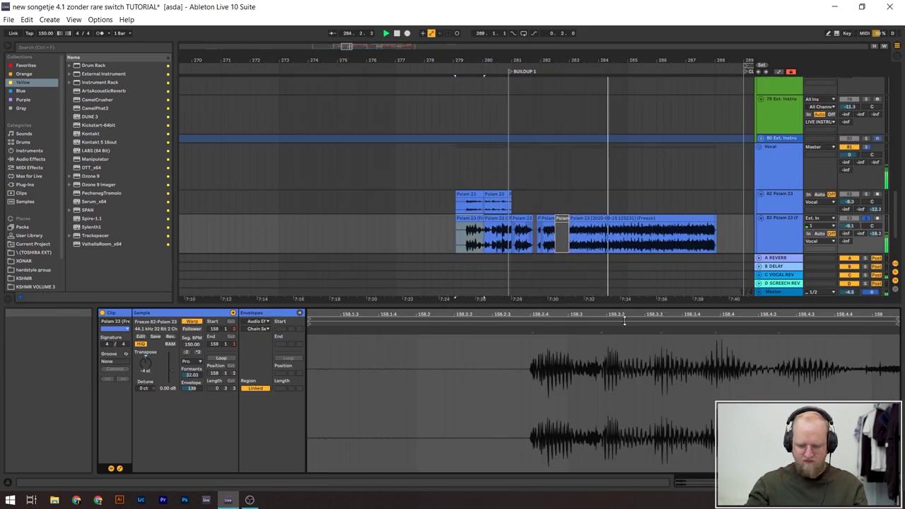
pyautogui.moveTo(623, 309); pyautogui.dragTo(616, 373)
pyautogui.click(616, 161)
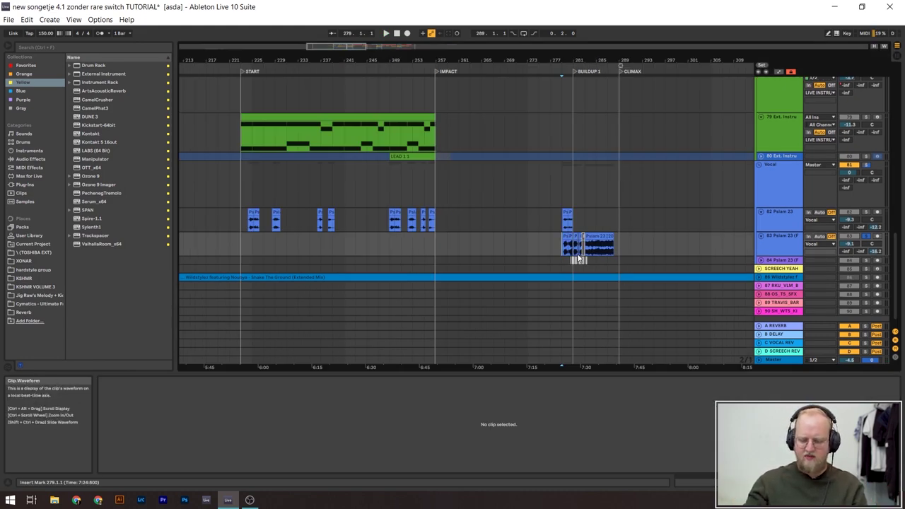
# Step: Return to the live instrument tracks in the intro and show the 79 Ext. Instru clip at the START marker
pyautogui.scroll(-3, 574, 260)
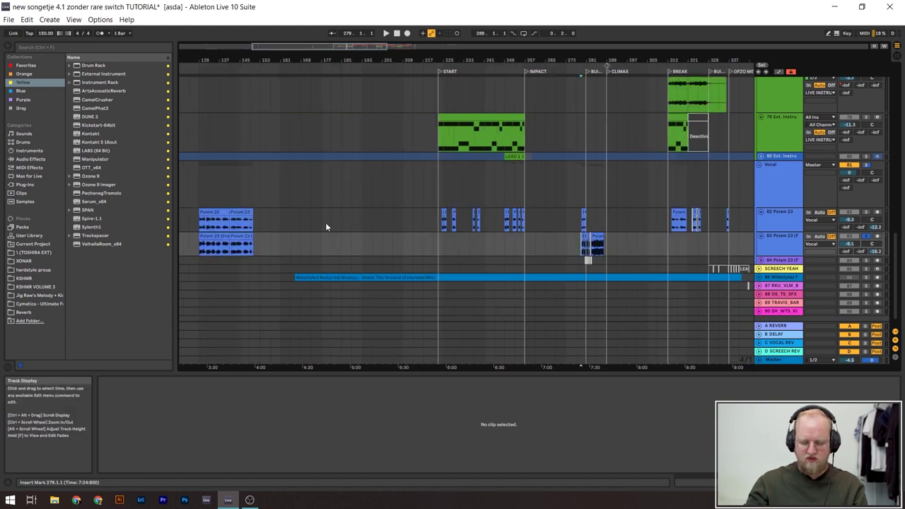
pyautogui.scroll(3, 494, 139)
pyautogui.scroll(3, 493, 139)
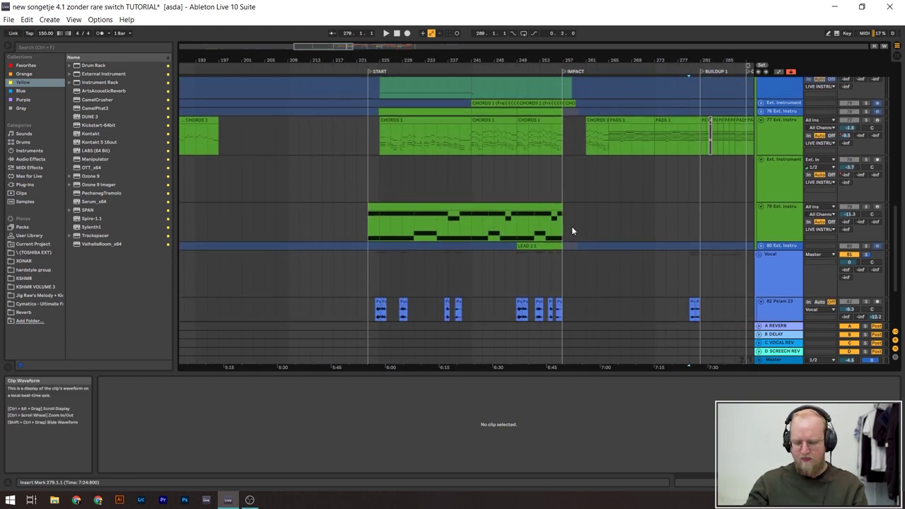
pyautogui.scroll(2, 569, 227)
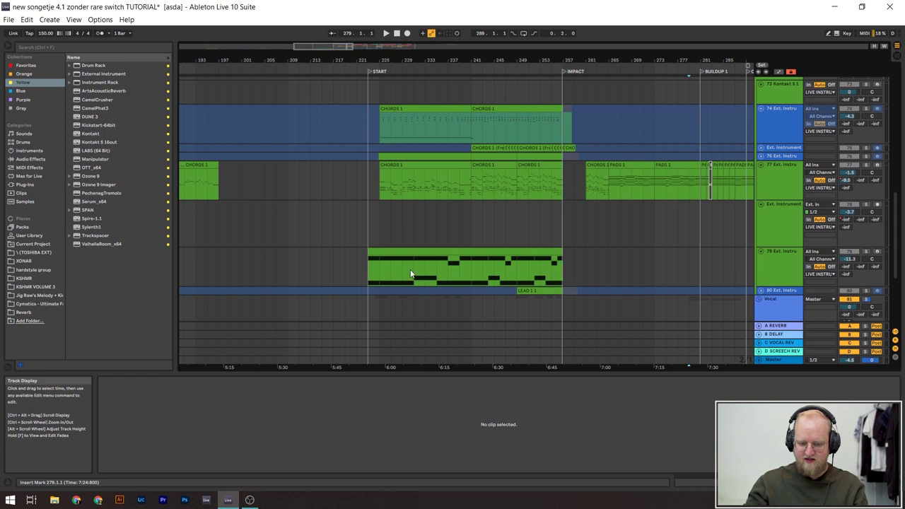
pyautogui.click(369, 274)
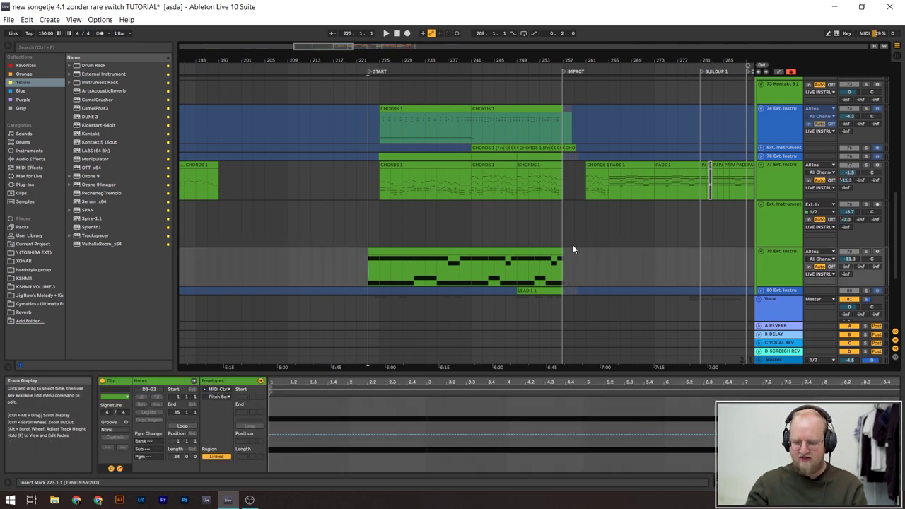
# Step: Examine the instruments loaded in the Kontakt plug-in on track 73 and close the plug-in window
pyautogui.scroll(1, 781, 115)
pyautogui.click(781, 114)
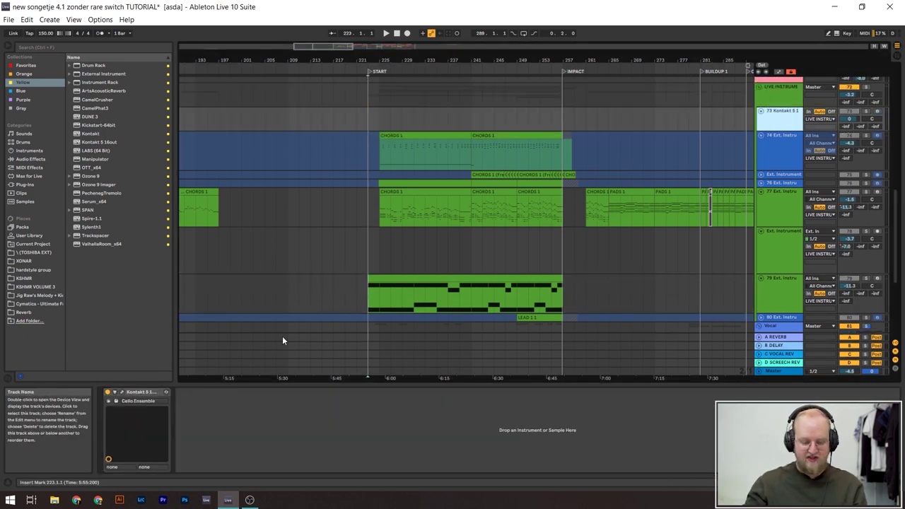
pyautogui.click(121, 392)
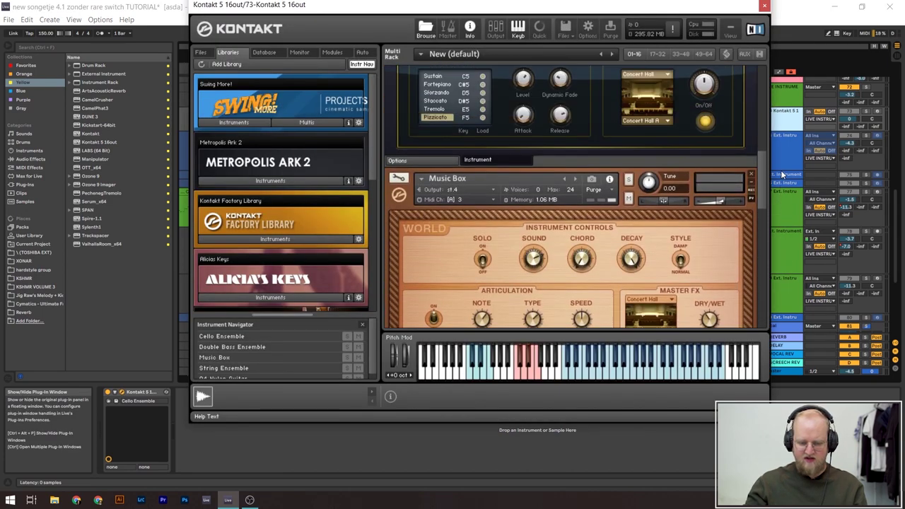
pyautogui.click(764, 5)
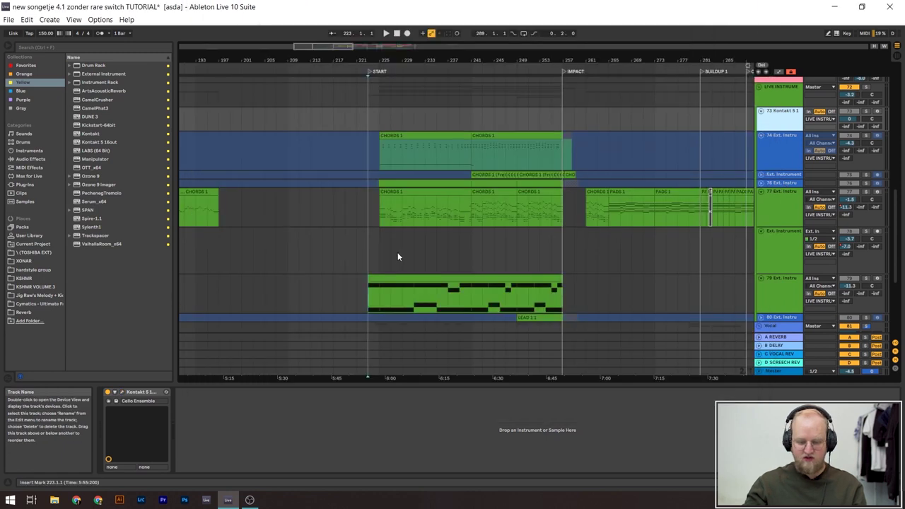
# Step: Audition the 74 Ext. Instru track in solo from bar 225
pyautogui.click(357, 154)
pyautogui.scroll(2, 586, 287)
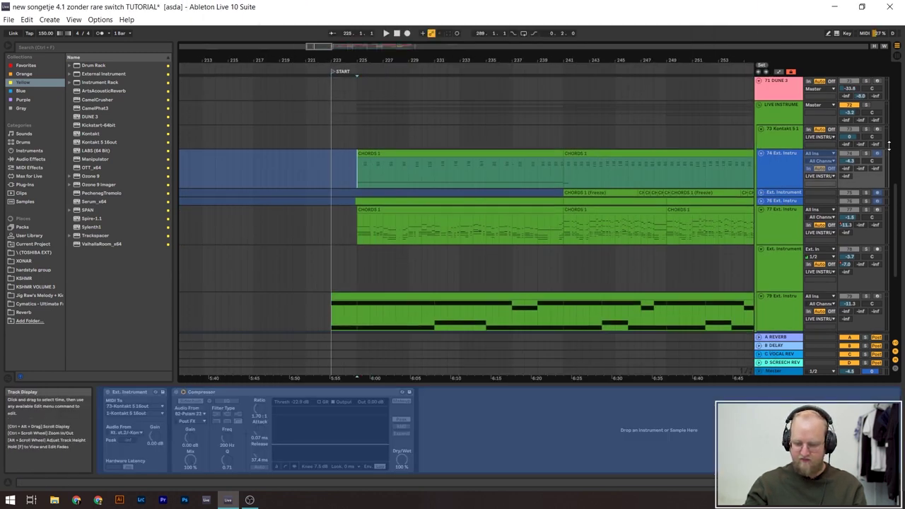
pyautogui.press('space')
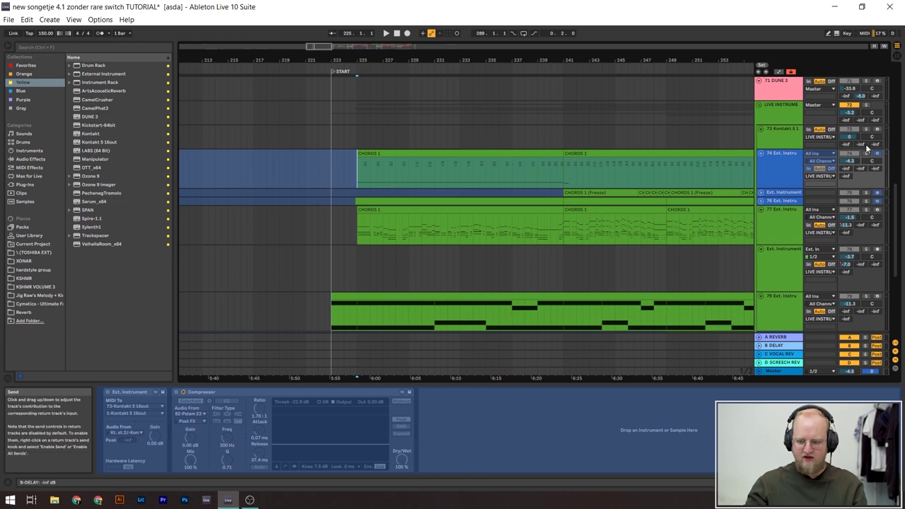
pyautogui.click(866, 153)
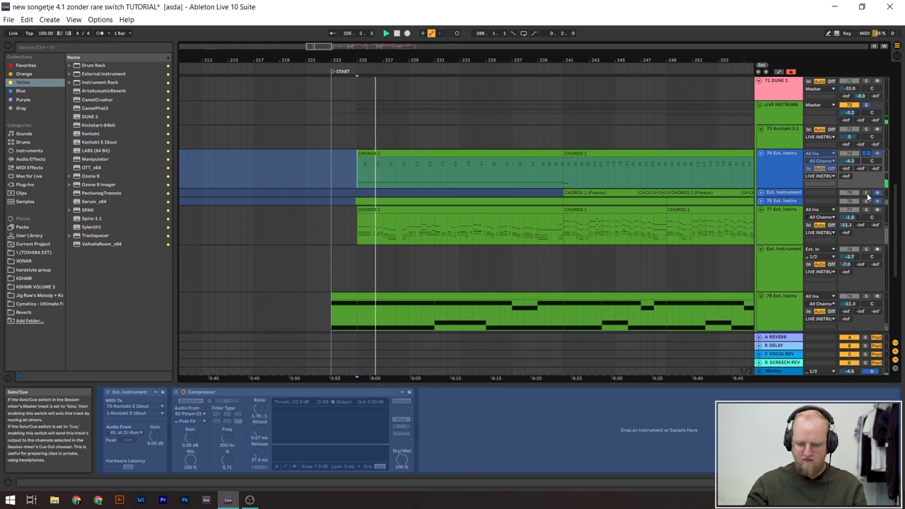
# Step: Audition the 76 Ext. Instru track in solo from bar 225 and bar 241, with the track unfolded
pyautogui.click(866, 202)
pyautogui.press('space')
pyautogui.press('space')
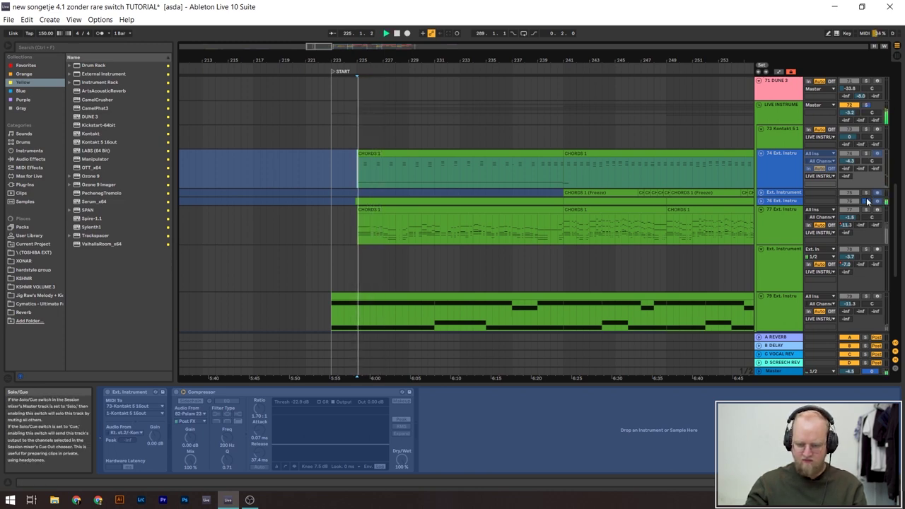
pyautogui.press('u')
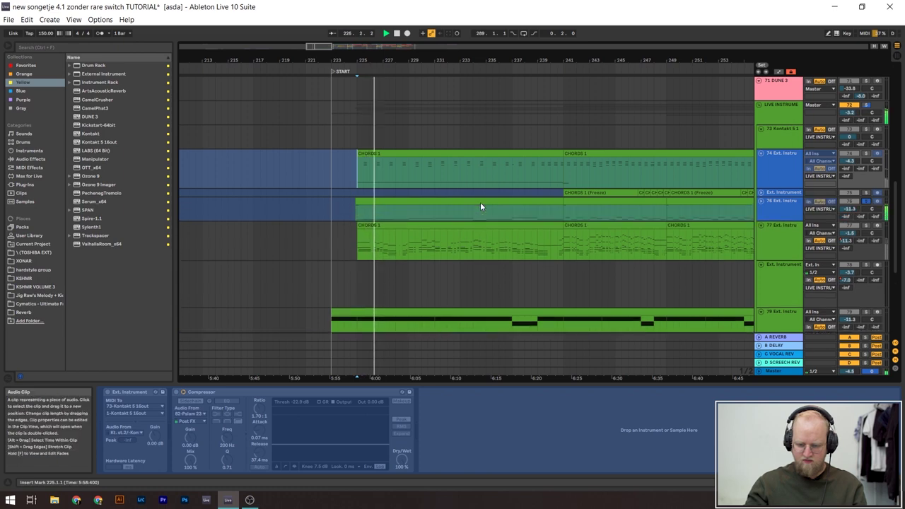
pyautogui.click(559, 214)
pyautogui.scroll(-2, 601, 270)
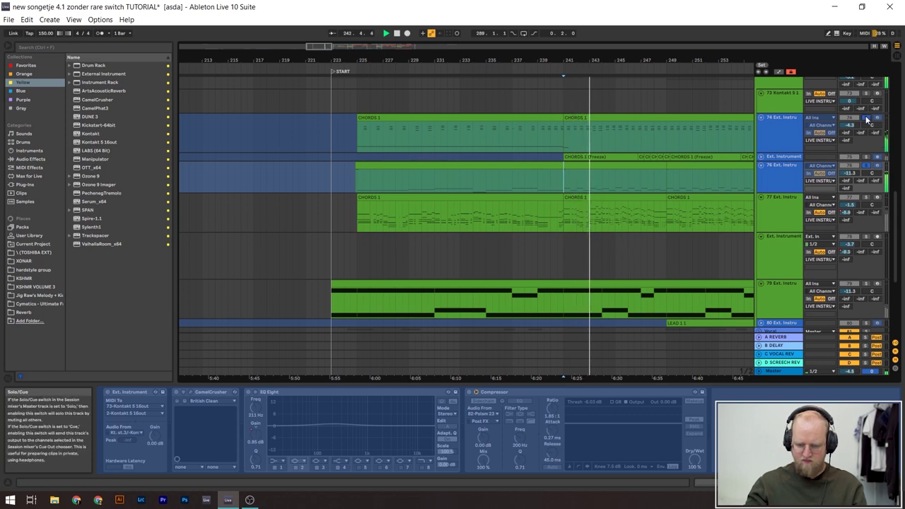
# Step: Audition the 77 Ext. Instru track in solo from bar 225 and from bar 241
pyautogui.scroll(-2, 452, 213)
pyautogui.scroll(-1, 449, 210)
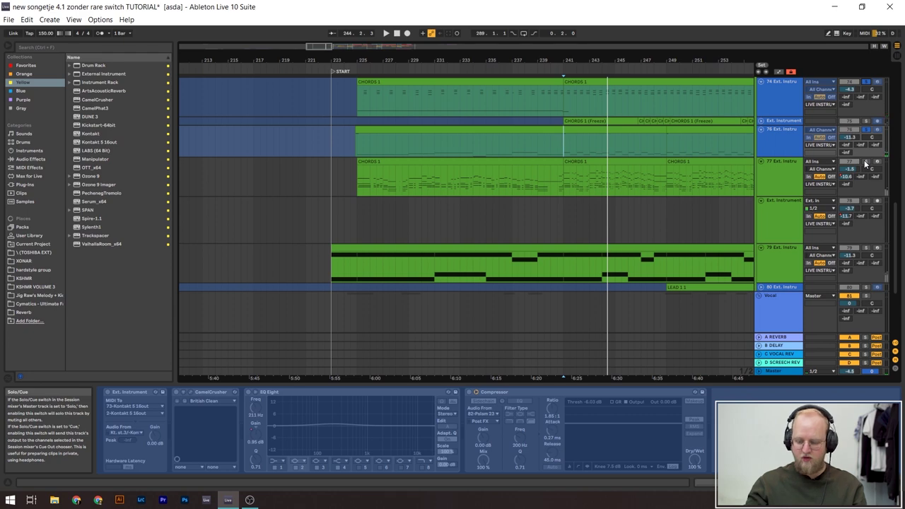
pyautogui.click(866, 162)
pyautogui.click(418, 185)
pyautogui.press('space')
pyautogui.scroll(-3, 277, 185)
pyautogui.scroll(3, 343, 184)
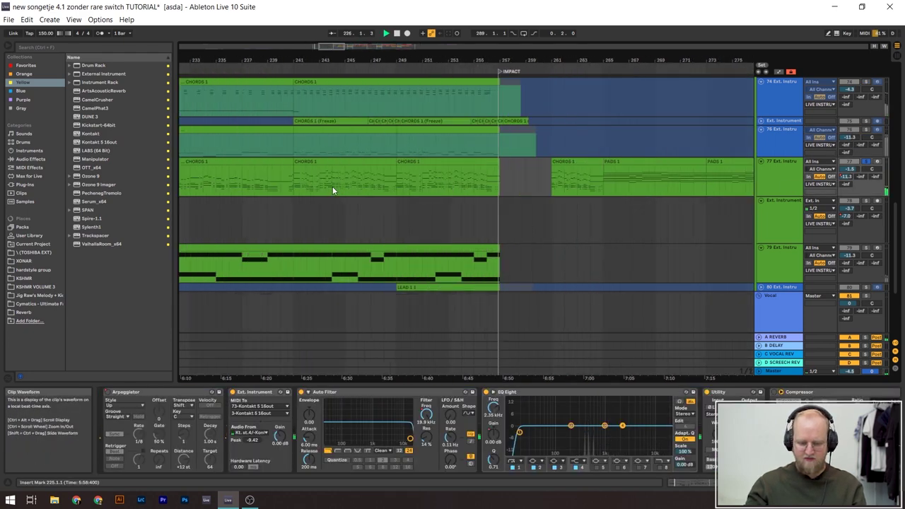
pyautogui.click(294, 191)
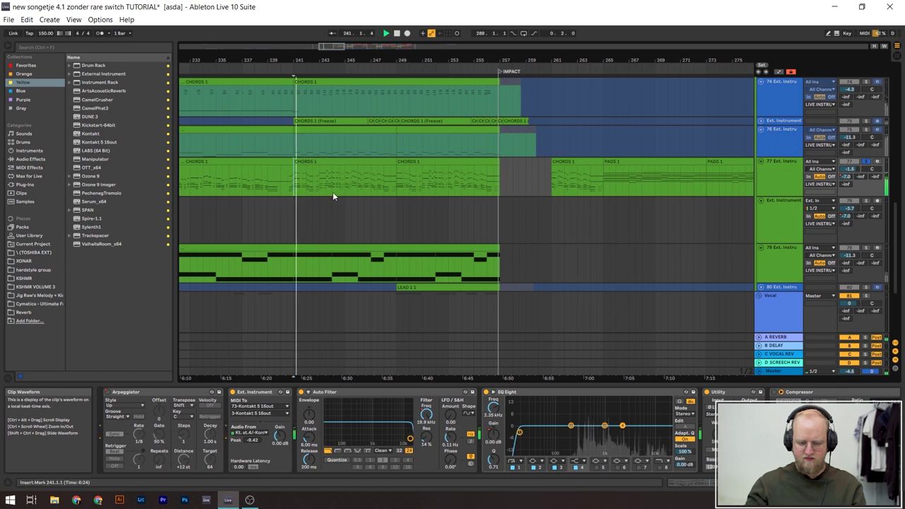
# Step: Examine the notes of the CHORDS 1 clip at bar 241 on track 77 in an enlarged note editor, then shrink it and stop playback
pyautogui.click(326, 162)
pyautogui.doubleClick(326, 159)
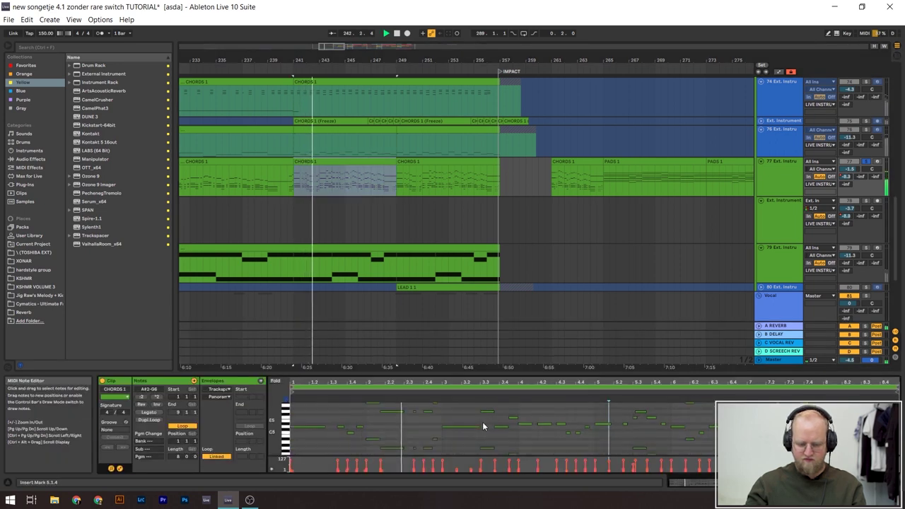
pyautogui.moveTo(499, 371); pyautogui.dragTo(499, 157)
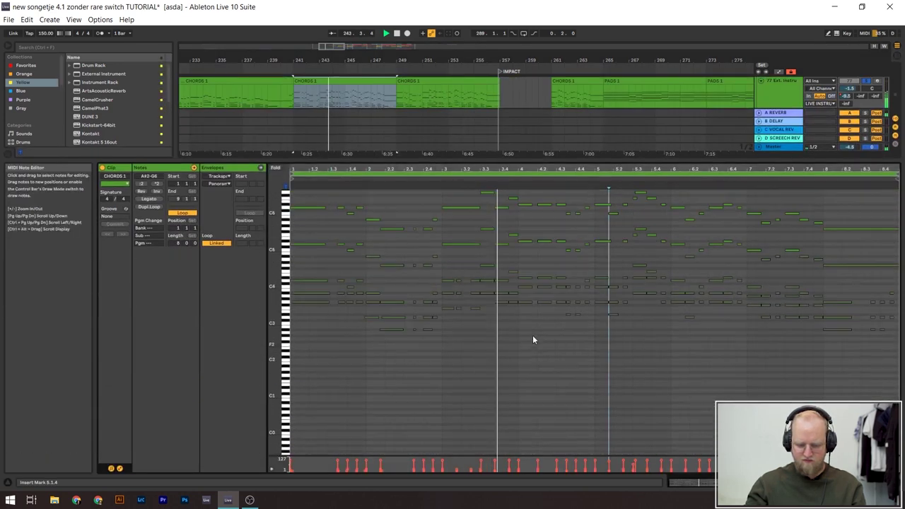
pyautogui.scroll(3, 533, 339)
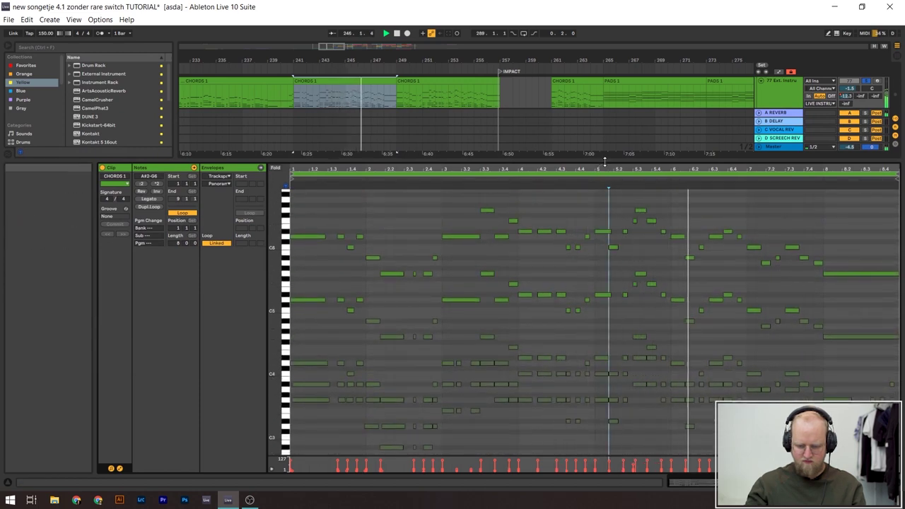
pyautogui.moveTo(605, 161); pyautogui.dragTo(624, 393)
pyautogui.press('space')
# Step: Audition the 79 Ext. Instru track in solo from the START marker and open its clip to show the expression envelope
pyautogui.scroll(3, 526, 183)
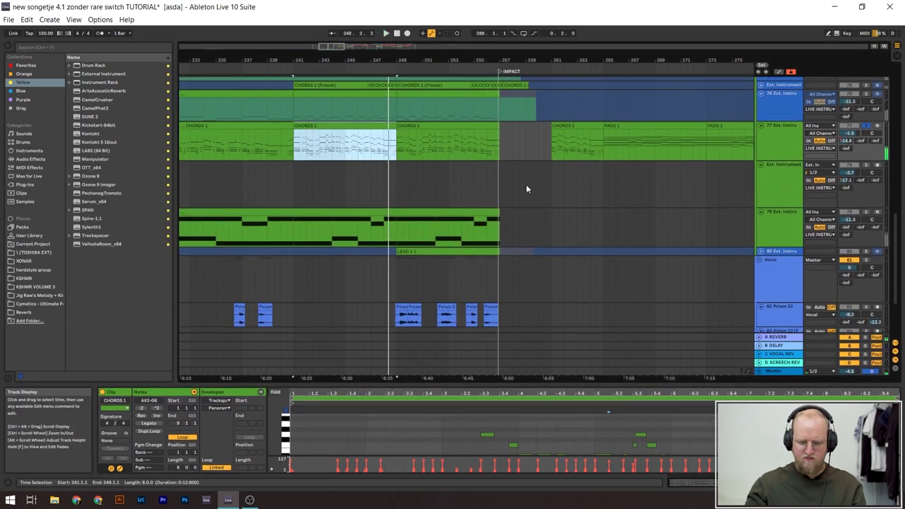
pyautogui.scroll(-3, 628, 269)
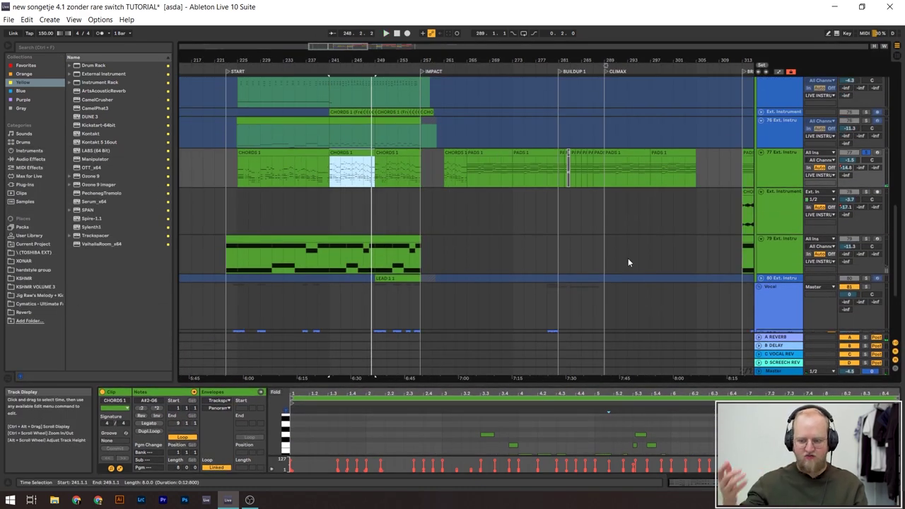
pyautogui.scroll(1, 499, 176)
pyautogui.scroll(-1, 497, 180)
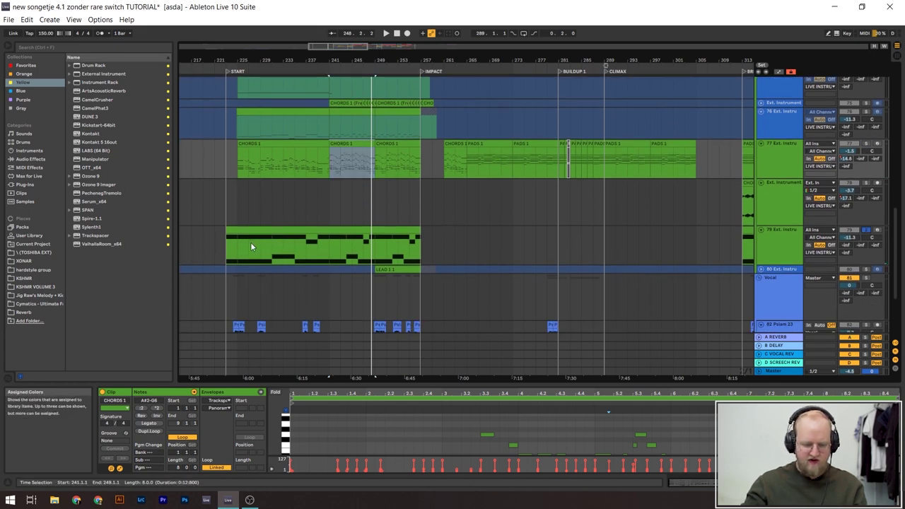
pyautogui.click(227, 251)
pyautogui.press('space')
pyautogui.doubleClick(227, 251)
pyautogui.scroll(1, 227, 251)
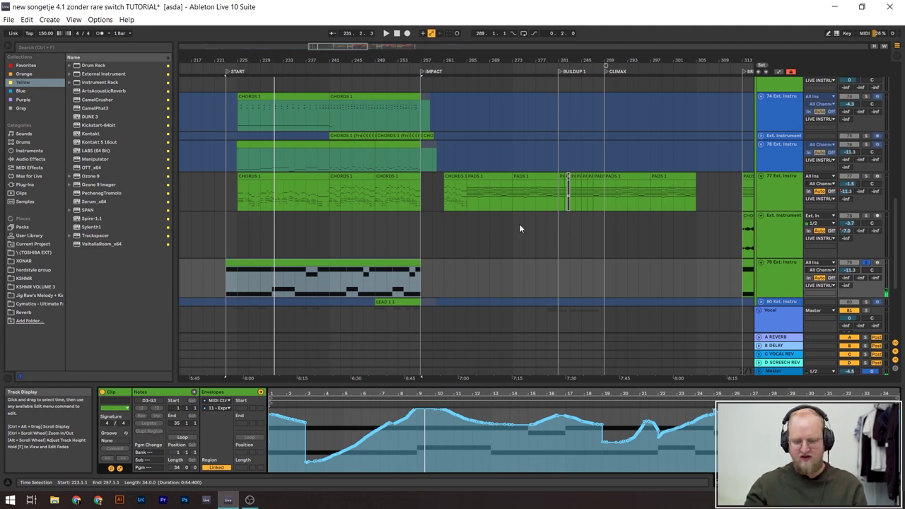
# Step: Show the device chain of the 77 Ext. Instru track and audition the track in solo from bar 241
pyautogui.click(629, 226)
pyautogui.click(767, 200)
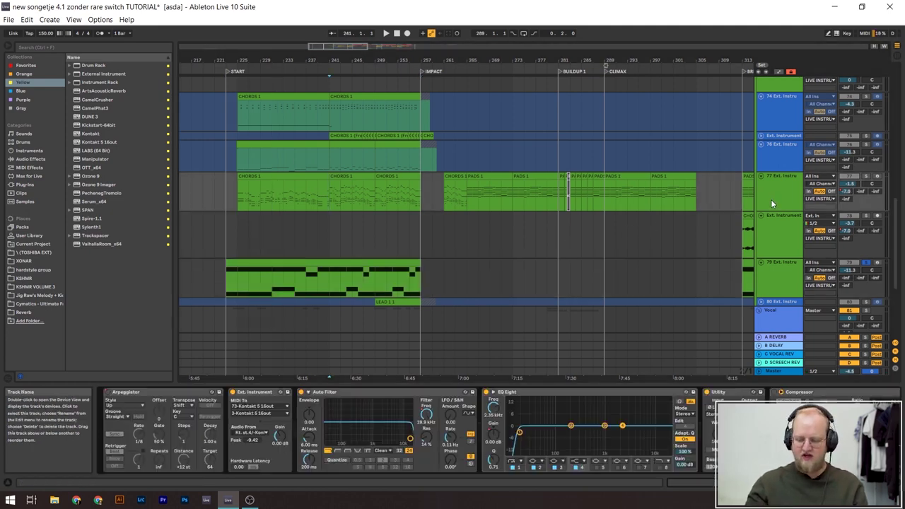
pyautogui.click(328, 197)
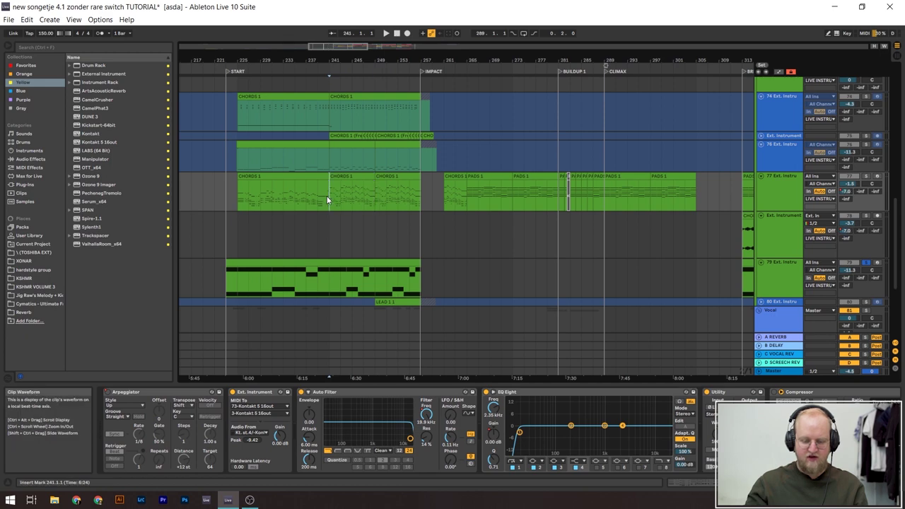
pyautogui.press('space')
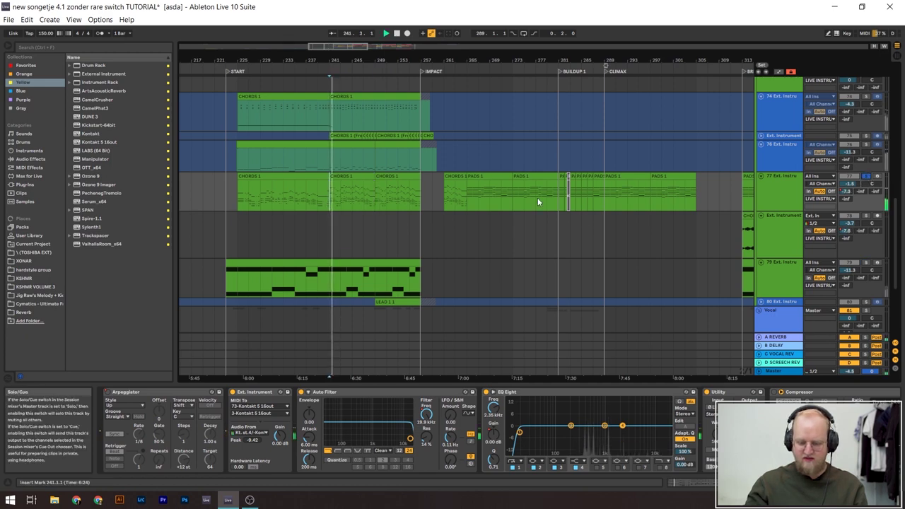
pyautogui.press('space')
# Step: Compare track 77's Arpeggiator at bars 287, 289 and 243, and play the track from the CLIMAX marker
pyautogui.click(595, 191)
pyautogui.press('+')
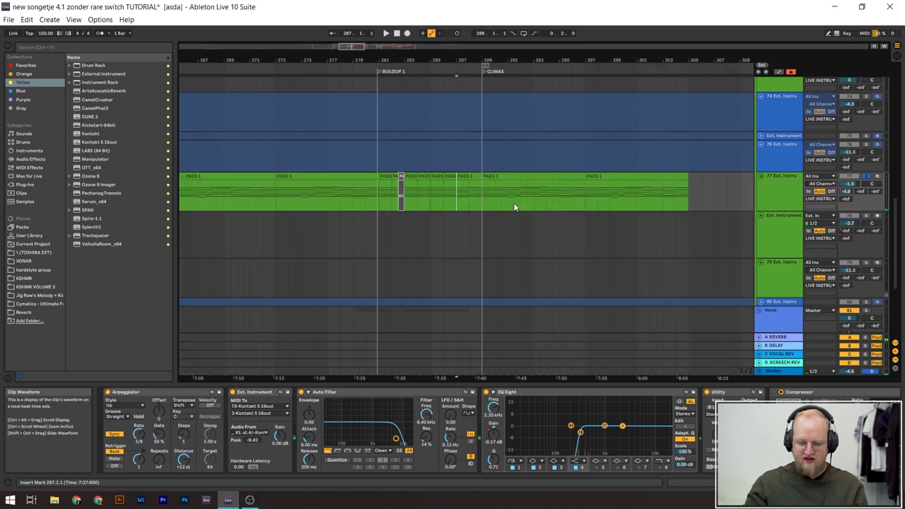
pyautogui.click(483, 201)
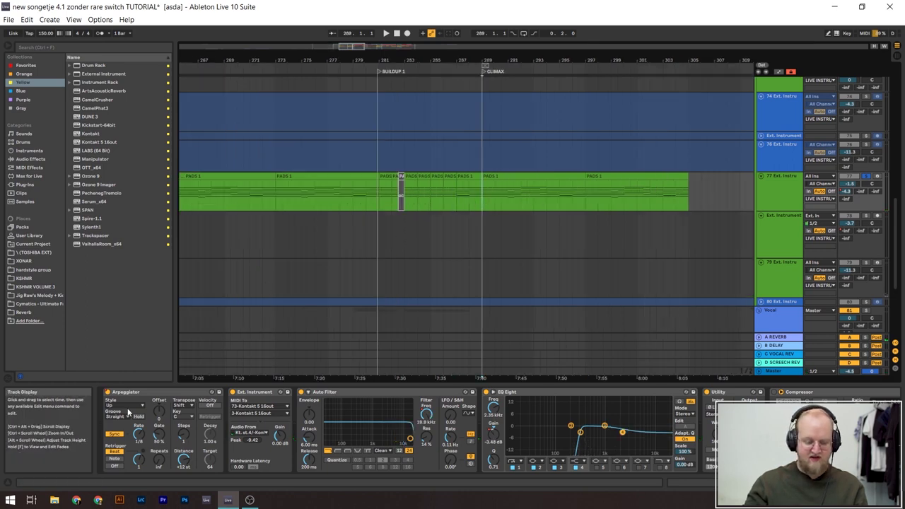
pyautogui.press('-')
pyautogui.click(353, 196)
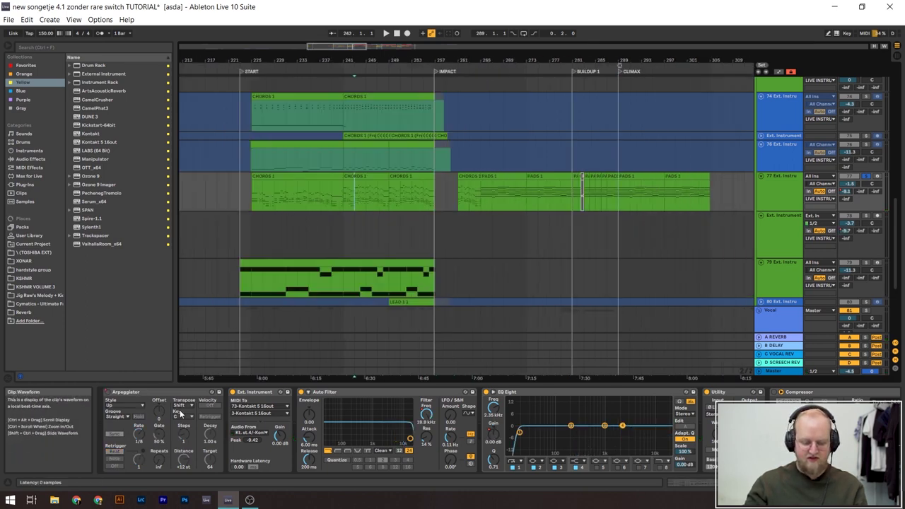
pyautogui.click(618, 197)
pyautogui.press('space')
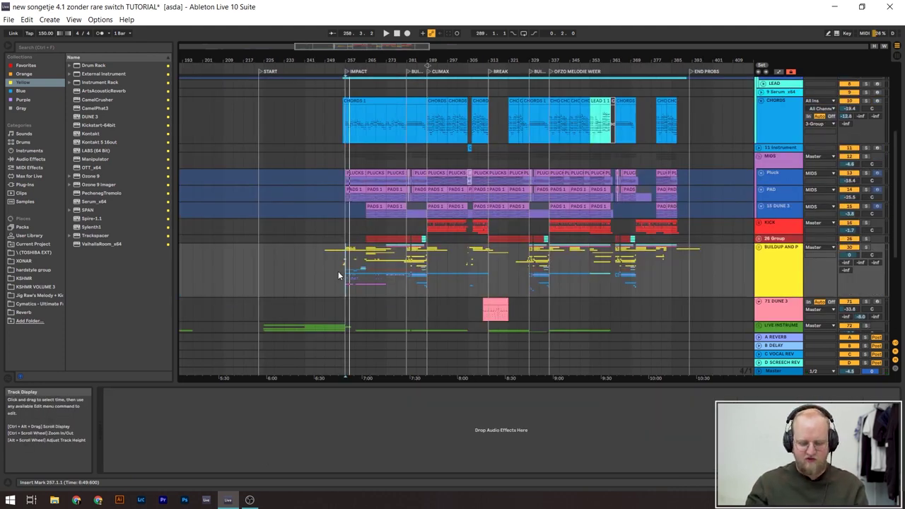
# Step: Audition the BUILDUP group in solo from the IMPACT marker while looking through its percussion and dubstep tracks
pyautogui.scroll(5, 338, 275)
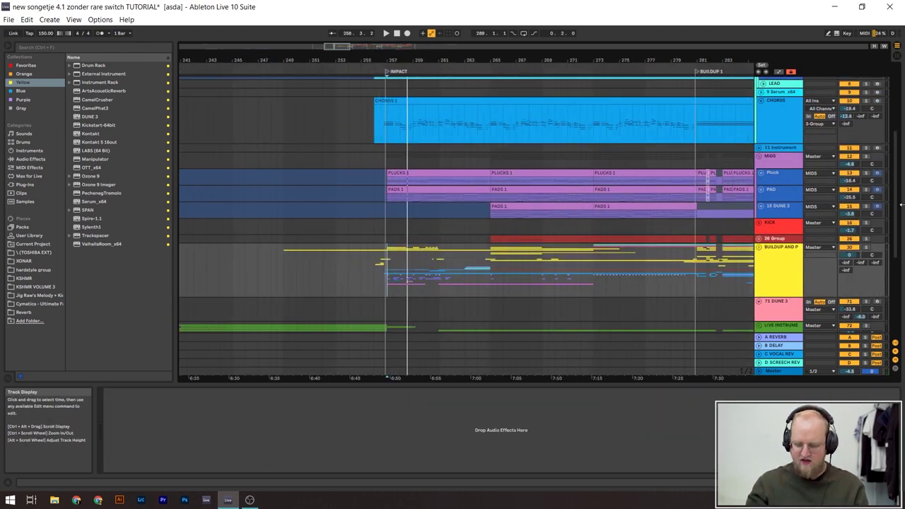
pyautogui.click(867, 247)
pyautogui.press('space')
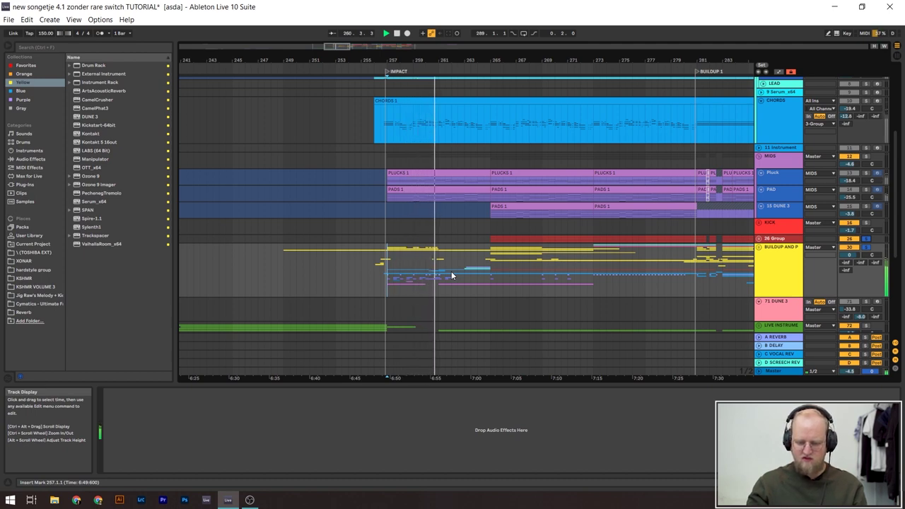
pyautogui.scroll(-5, 453, 270)
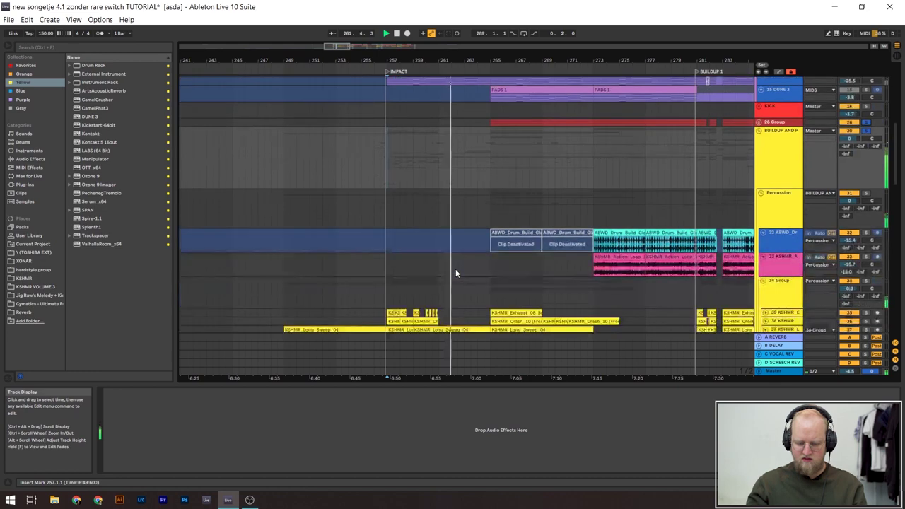
pyautogui.scroll(-15, 458, 270)
pyautogui.scroll(-5, 465, 264)
pyautogui.keyDown('ctrl'); pyautogui.scroll(-3, 338, 225); pyautogui.keyUp('ctrl')
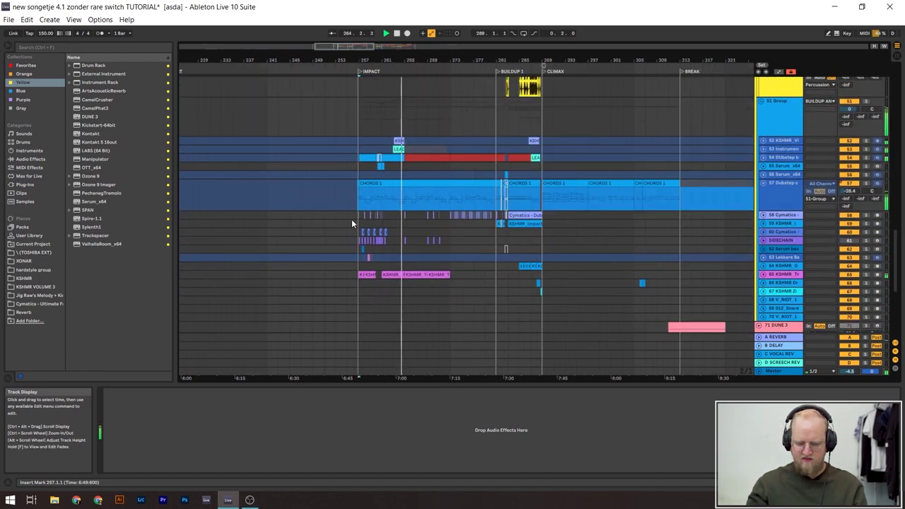
pyautogui.keyDown('ctrl'); pyautogui.scroll(3, 382, 202); pyautogui.keyUp('ctrl')
pyautogui.scroll(1, 382, 202)
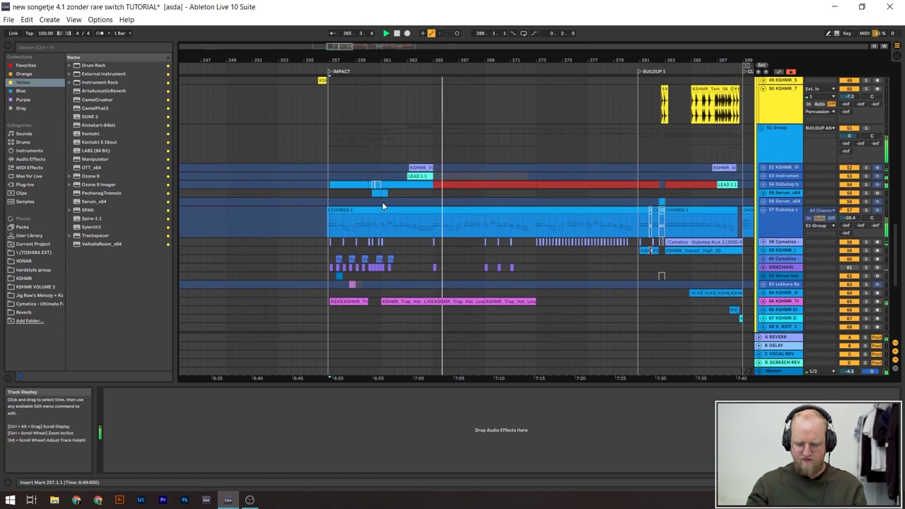
pyautogui.scroll(1, 447, 203)
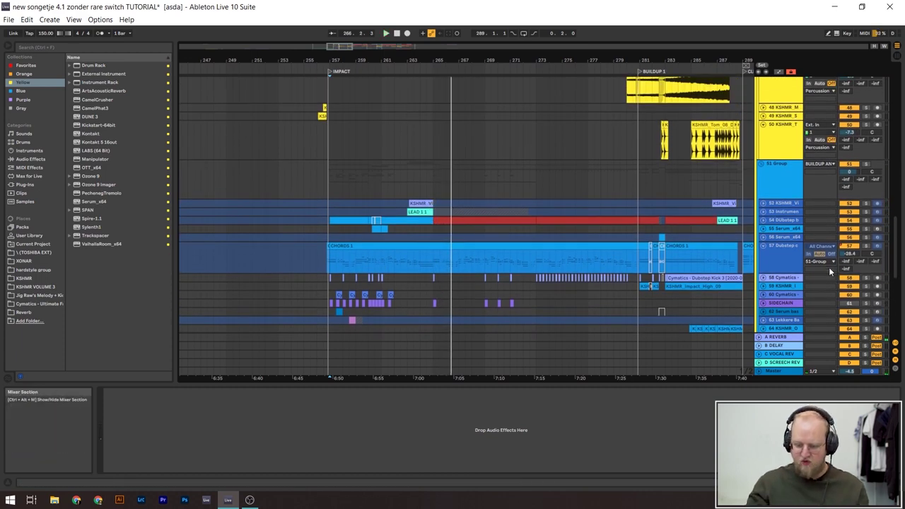
# Step: Show the devices of the 57 Dubstep chords track and play the section from bar 257 at the IMPACT marker
pyautogui.click(766, 266)
pyautogui.click(328, 267)
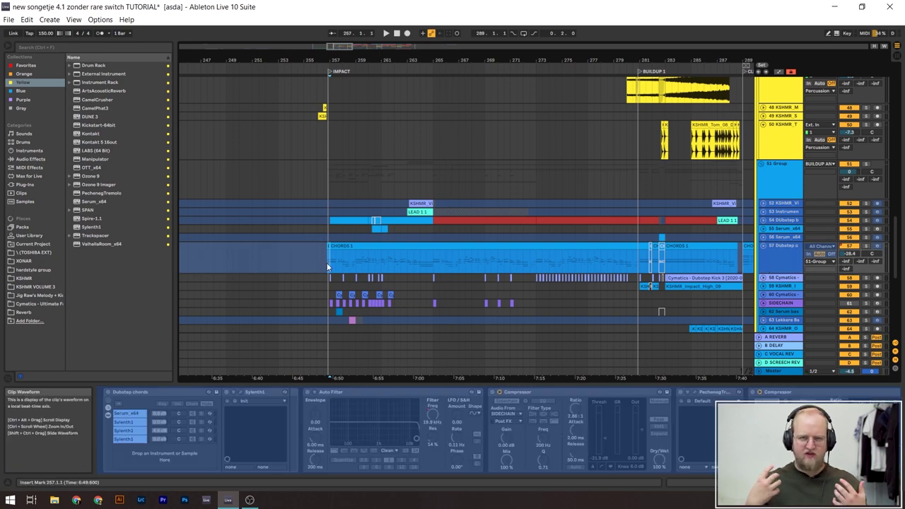
pyautogui.scroll(5, 325, 253)
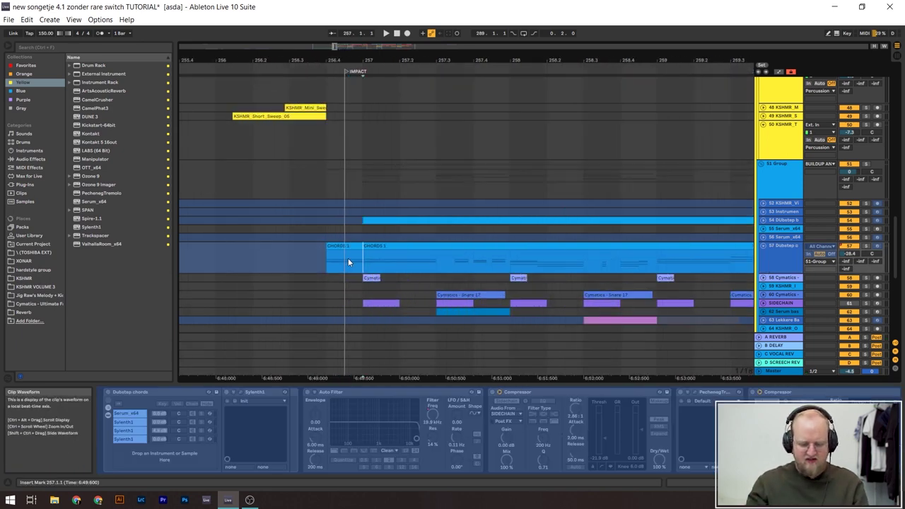
pyautogui.scroll(-3, 348, 260)
pyautogui.press('space')
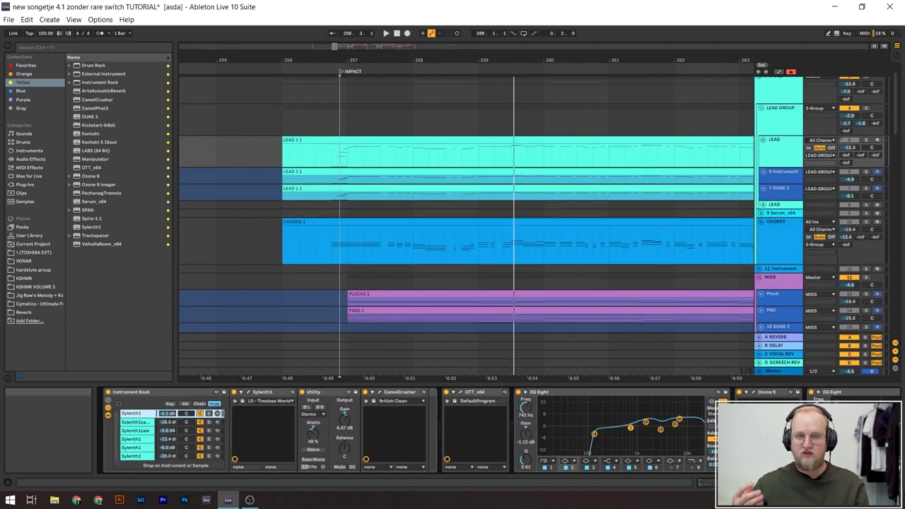
# Step: Examine the LEAD GROUP's effects, open its PechenegTremolo plug-in while auditioning the LEAD track in solo, and close the plug-in window
pyautogui.hscroll(10, 424, 432)
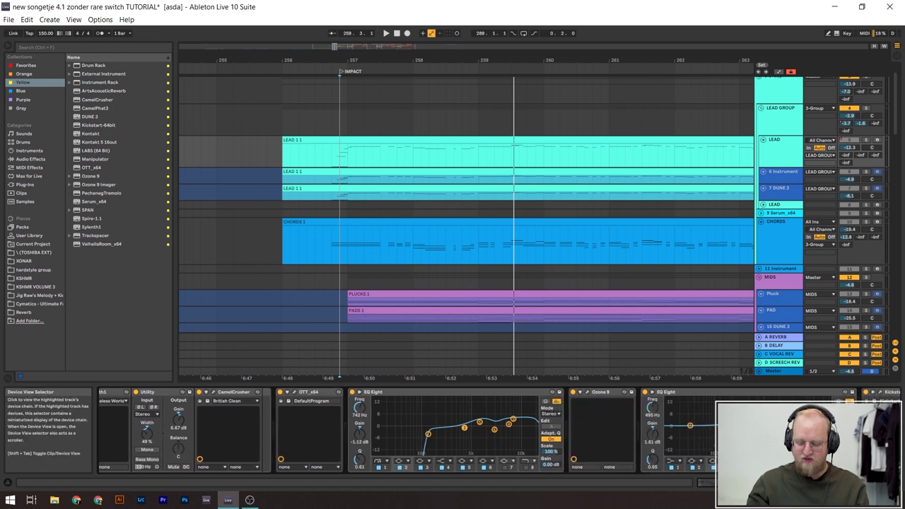
pyautogui.click(777, 121)
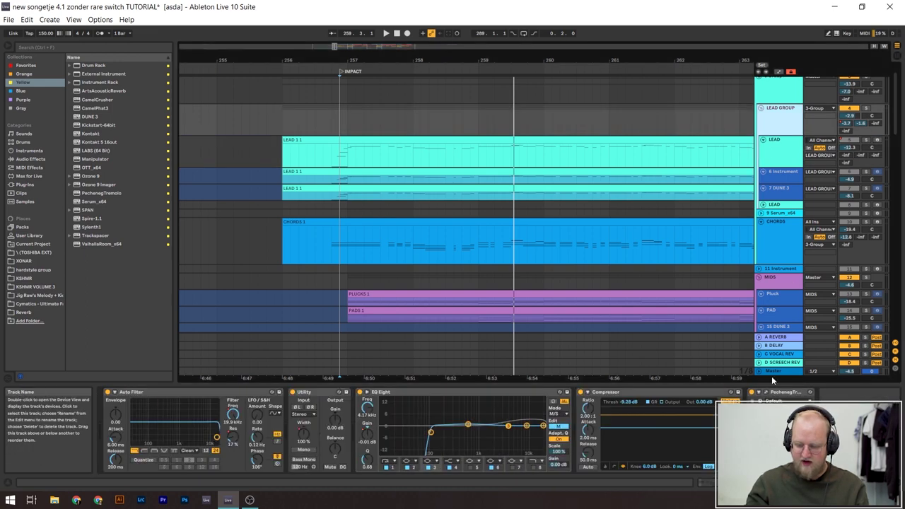
pyautogui.click(761, 390)
pyautogui.press('space')
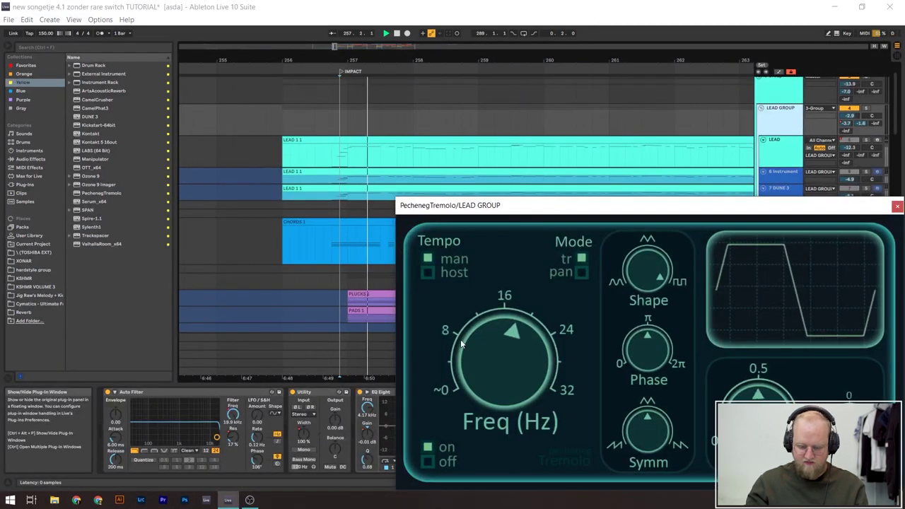
pyautogui.click(868, 141)
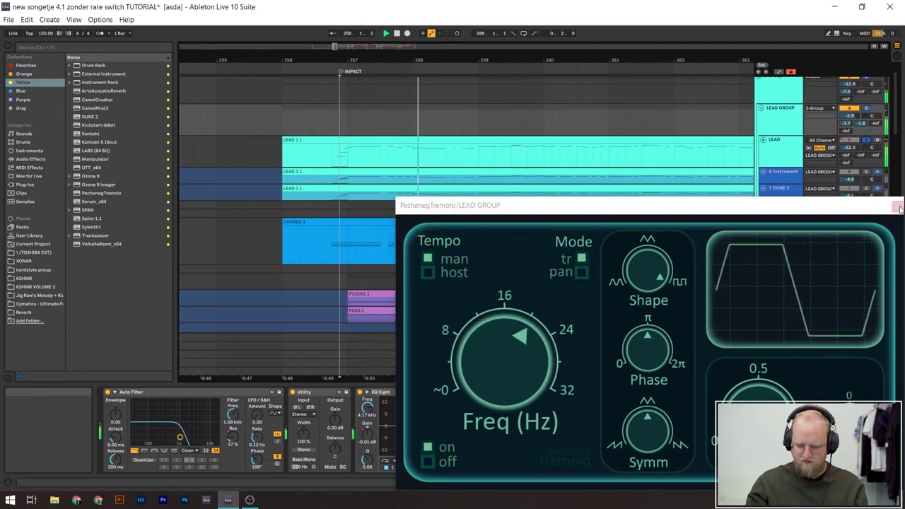
pyautogui.hotkey('ctrl', 'alt', 'p')
pyautogui.press('space')
# Step: Audition the 54 Dubstep bass track in solo from the IMPACT marker, and show its devices and Auto Filter frequency automation
pyautogui.scroll(-5, 870, 144)
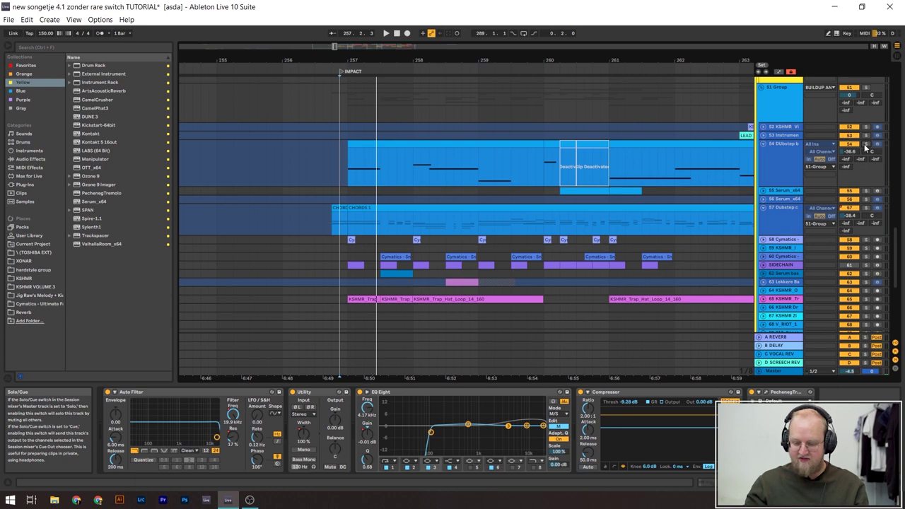
pyautogui.press('space')
pyautogui.scroll(3, 606, 182)
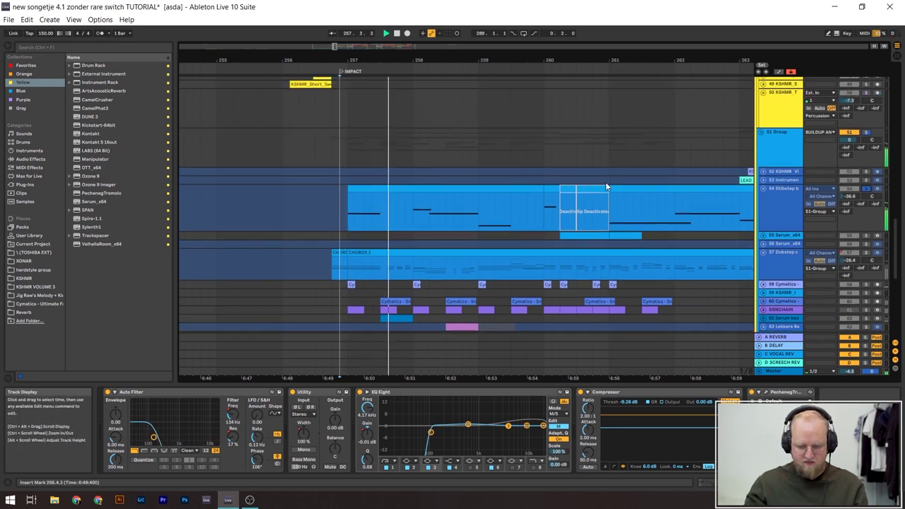
pyautogui.scroll(-2, 655, 174)
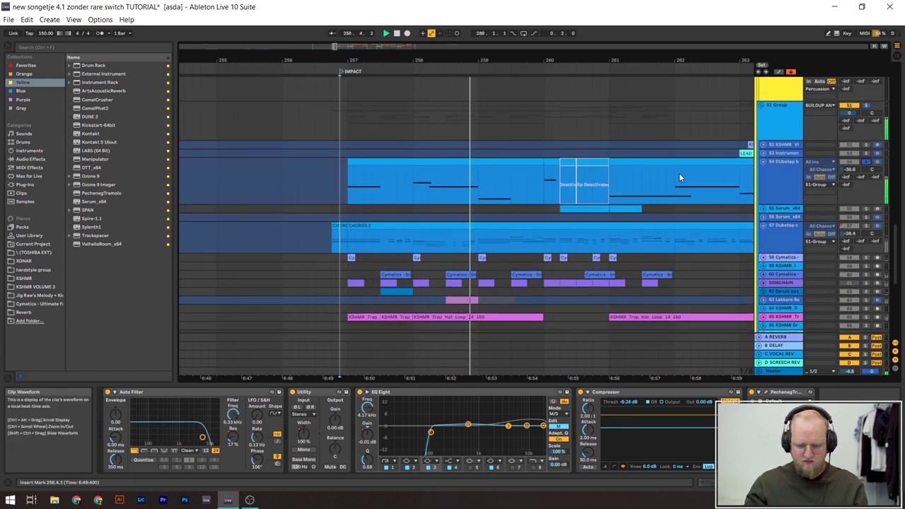
pyautogui.click(785, 172)
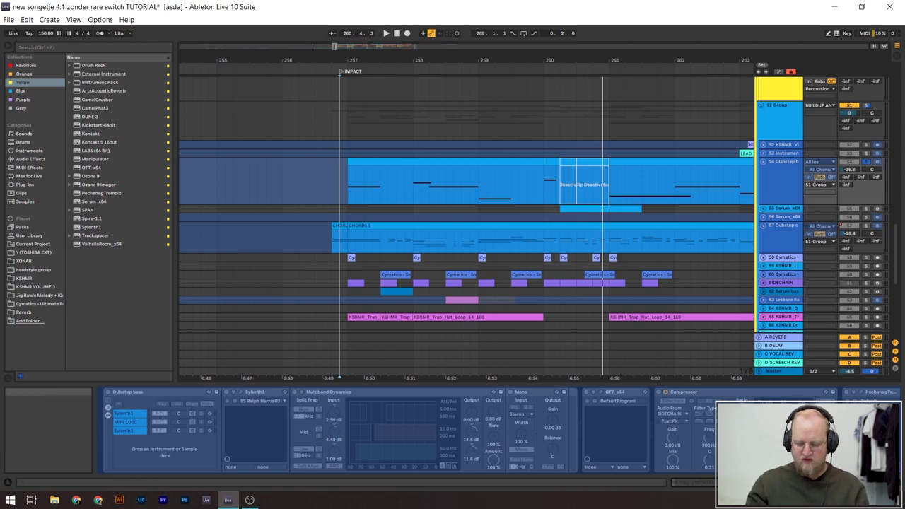
pyautogui.press('a')
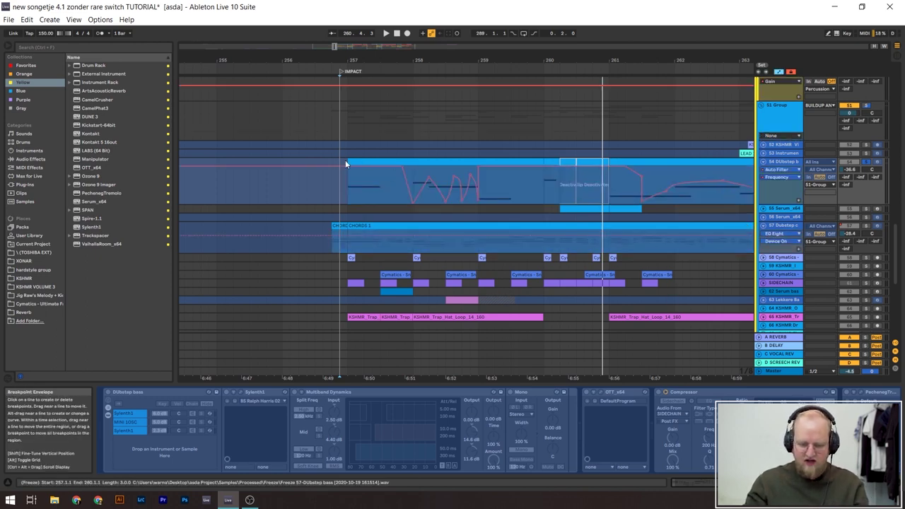
# Step: Play the 54 Dubstep bass track from bar 258, and audition the 58 Cymatics track in solo from bar 257
pyautogui.click(414, 184)
pyautogui.press('space')
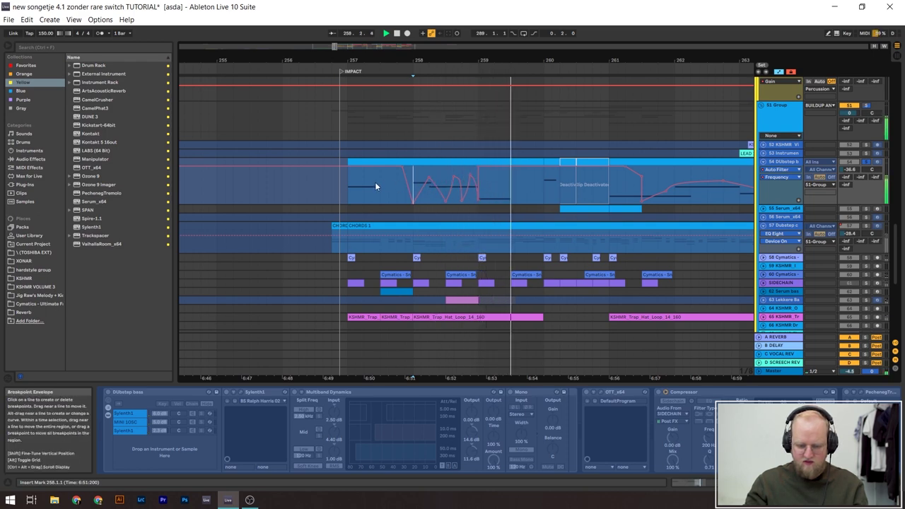
pyautogui.scroll(-3, 354, 248)
pyautogui.click(327, 311)
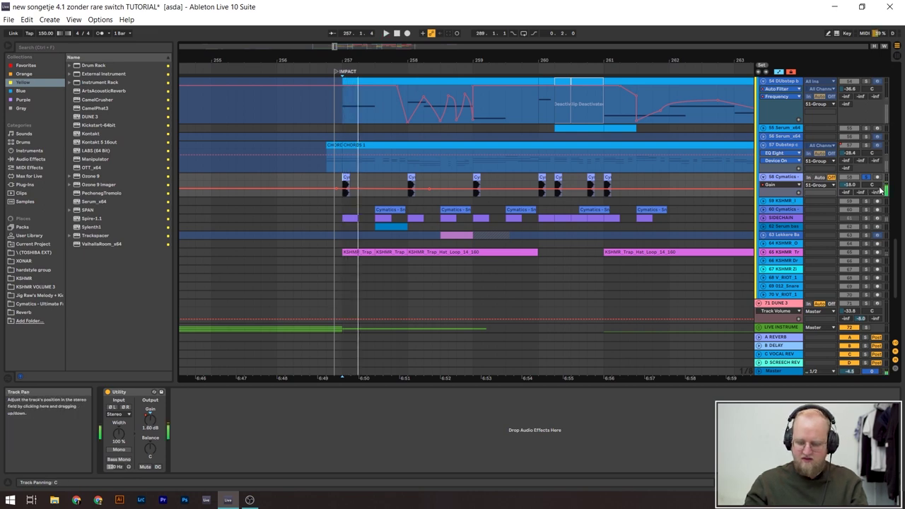
pyautogui.click(388, 225)
# Step: Audition the 62 Serum bass track in solo from bar 257, open its Serum plug-in during playback, and close the plug-in window
pyautogui.scroll(-1, 551, 262)
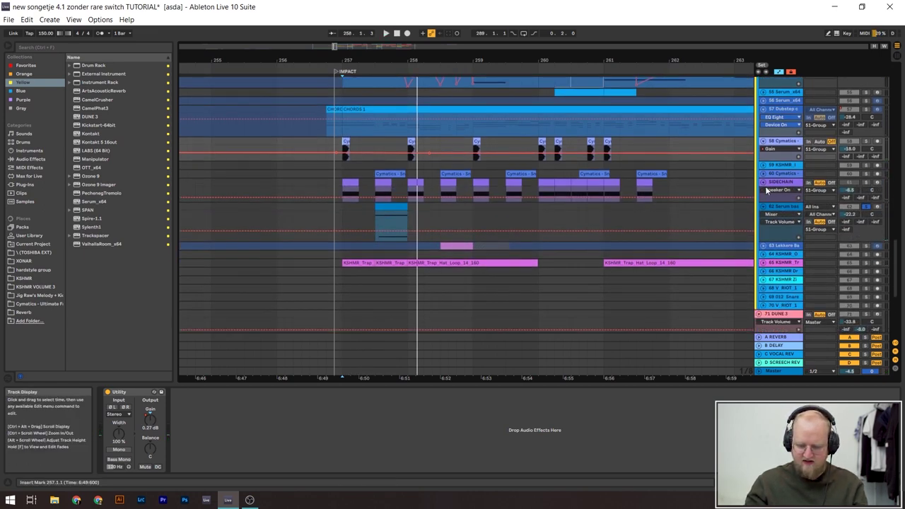
pyautogui.click(682, 223)
pyautogui.click(242, 392)
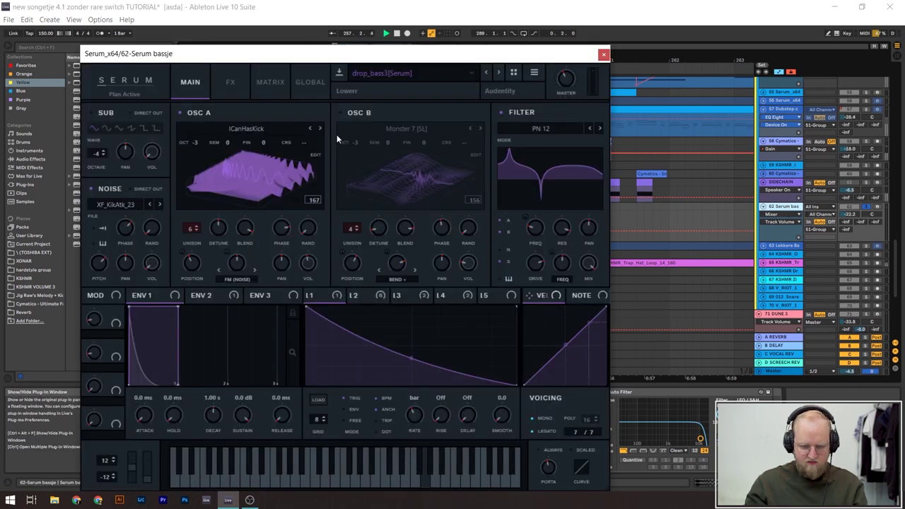
pyautogui.press('space')
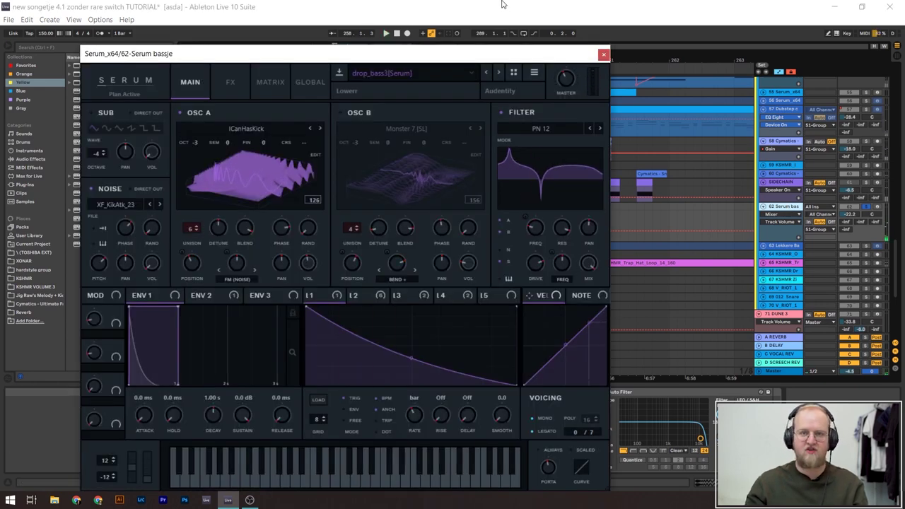
pyautogui.click(604, 55)
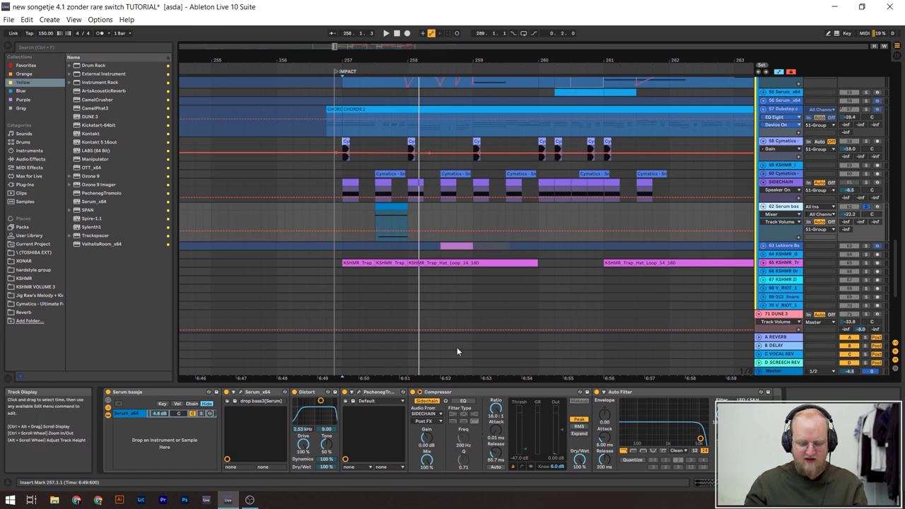
# Step: Audition the 65 KSHMR trap hat loop track in solo from bar 257 and the 63 Lekkere Bas track from bar 258.3
pyautogui.scroll(2, 369, 264)
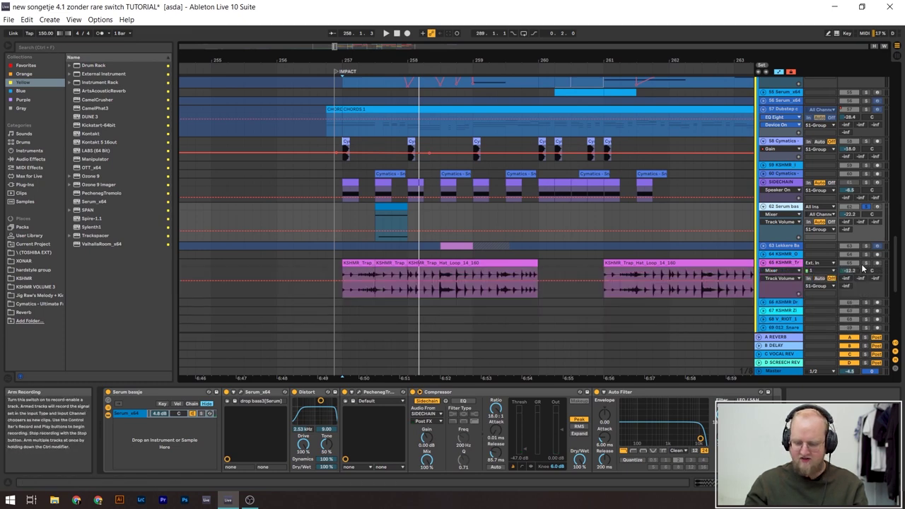
pyautogui.press('space')
pyautogui.scroll(-3, 321, 291)
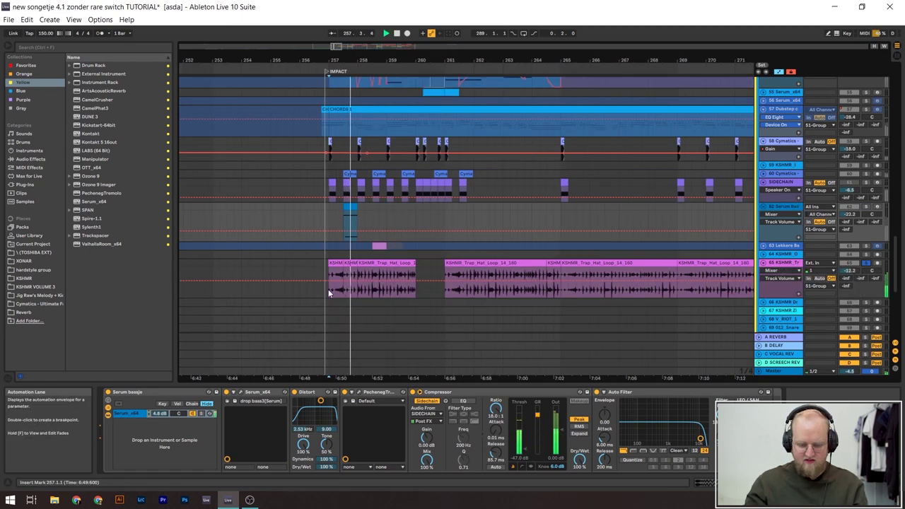
pyautogui.hscroll(2, 339, 283)
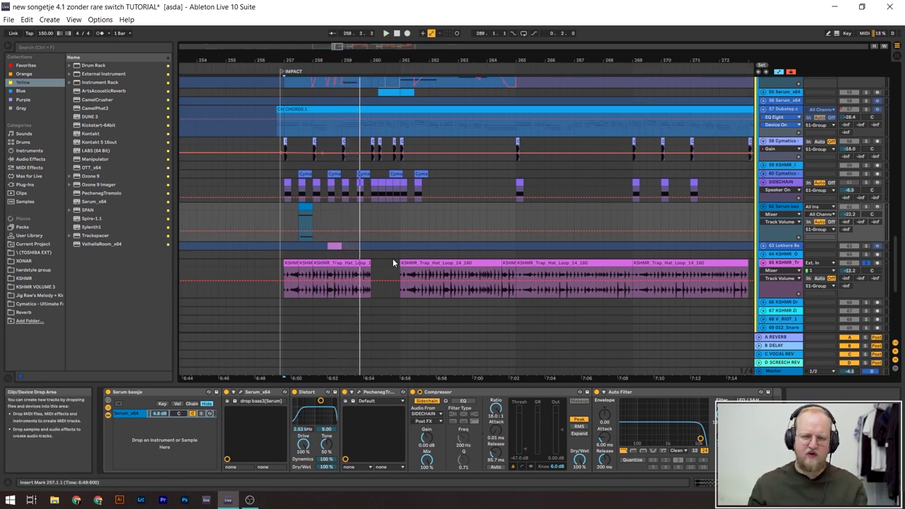
pyautogui.click(322, 254)
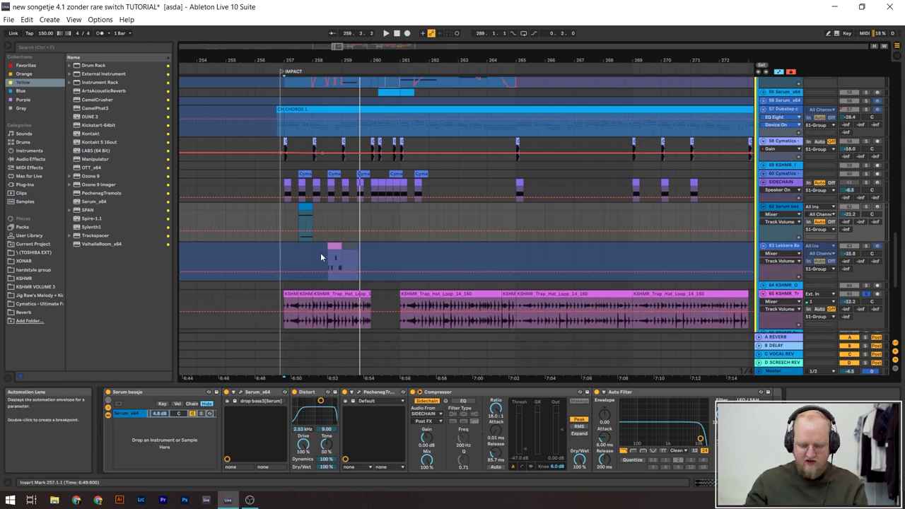
pyautogui.press('space')
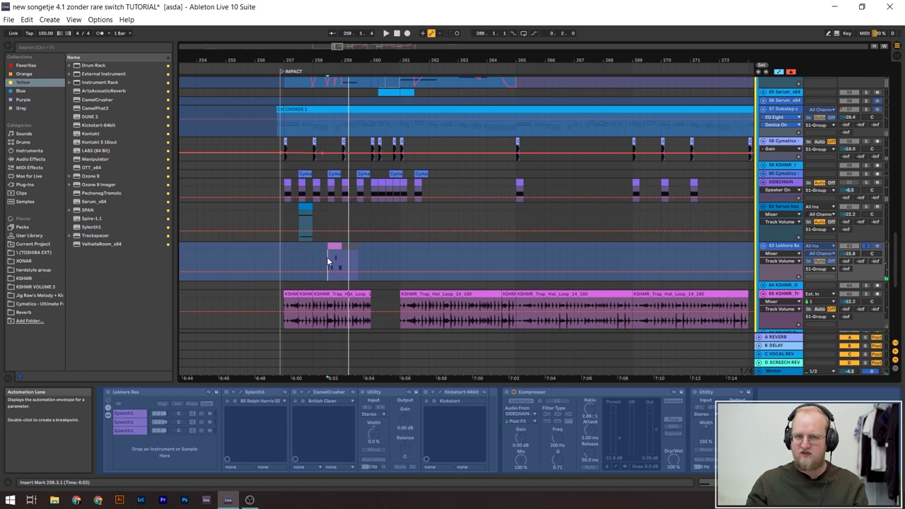
# Step: Play the percussion from bar 256.3 and examine the tom, exhaust and crash clips, expanding tracks 35 and 36
pyautogui.scroll(3, 327, 256)
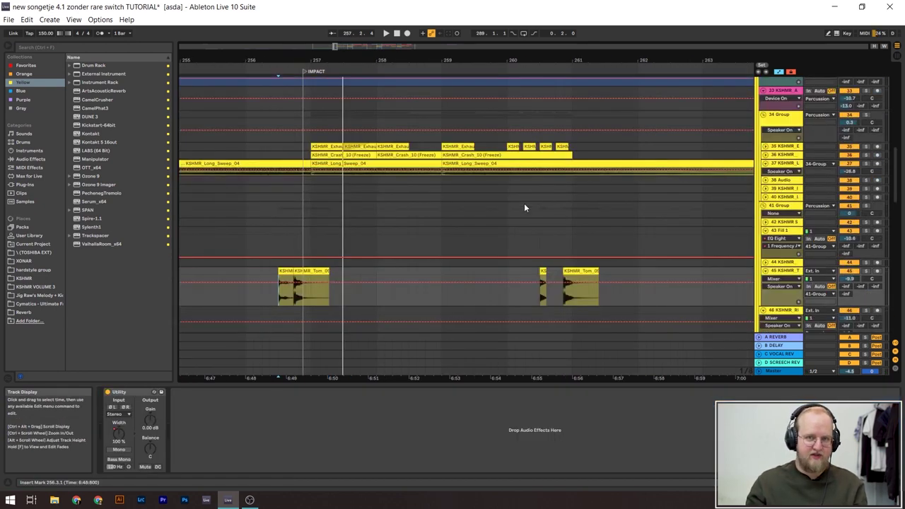
pyautogui.scroll(-2, 399, 224)
pyautogui.press('space')
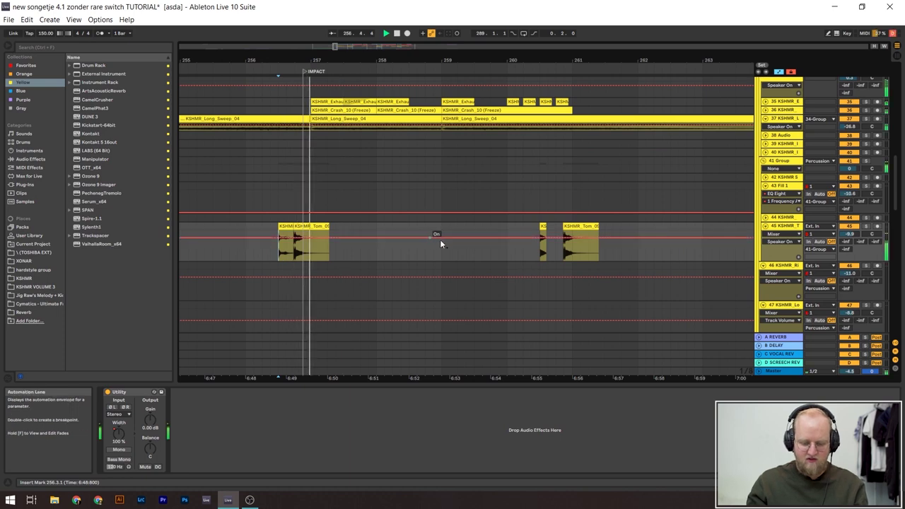
pyautogui.scroll(-5, 595, 223)
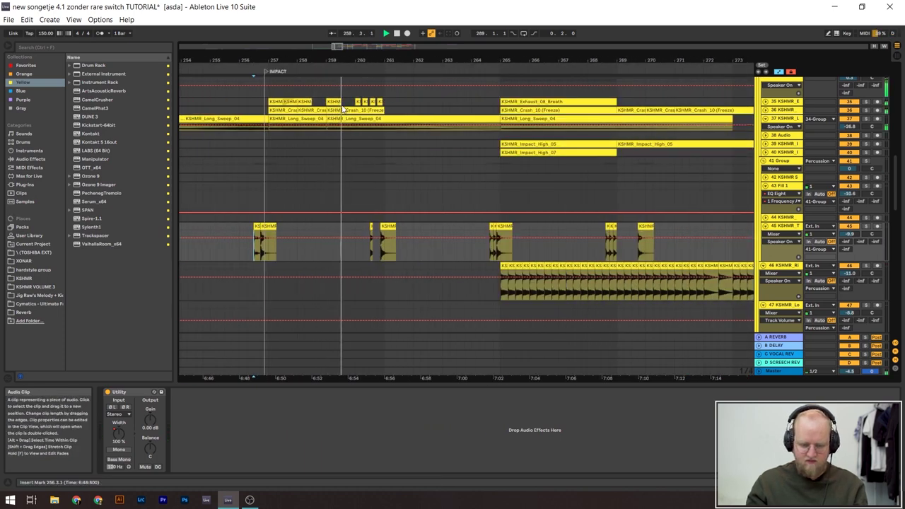
pyautogui.scroll(4, 345, 115)
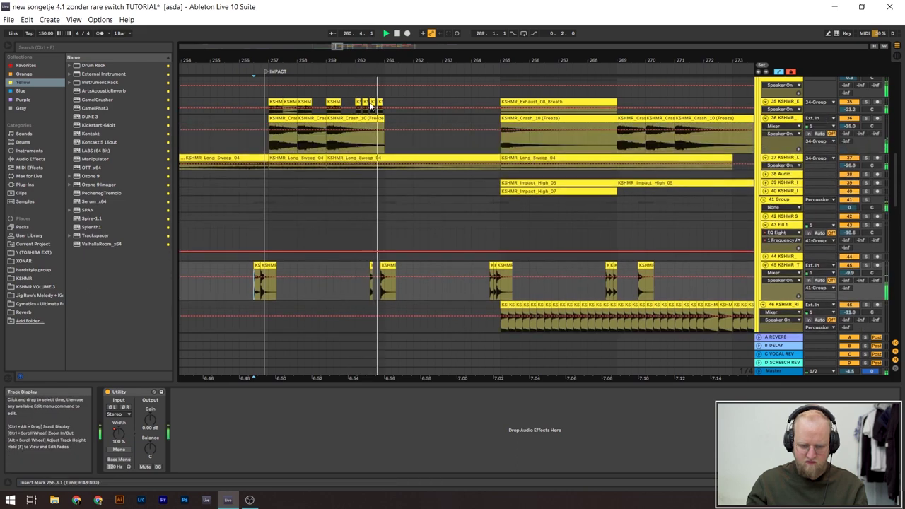
pyautogui.scroll(2, 346, 113)
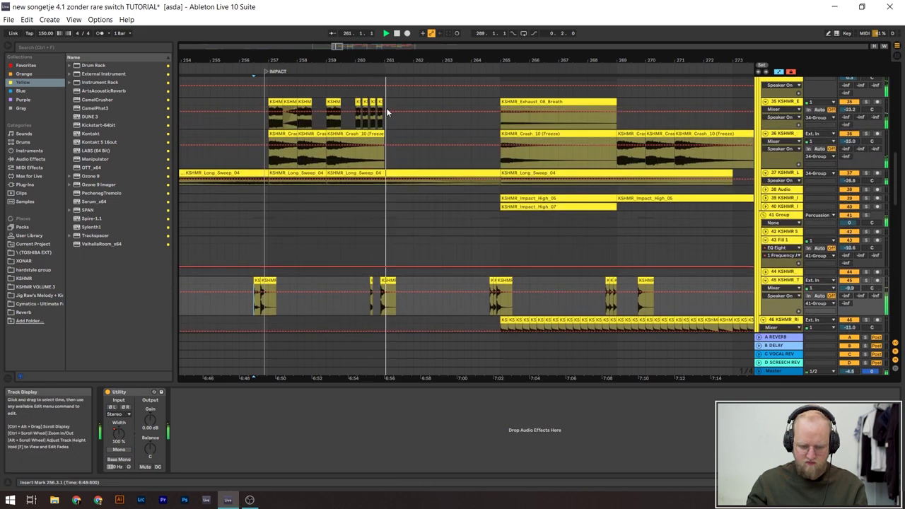
# Step: Audition the 40 KSHMR Impact track in solo from bar 264.3
pyautogui.click(489, 207)
pyautogui.scroll(3, 552, 245)
pyautogui.scroll(-3, 325, 233)
pyautogui.scroll(-3, 481, 283)
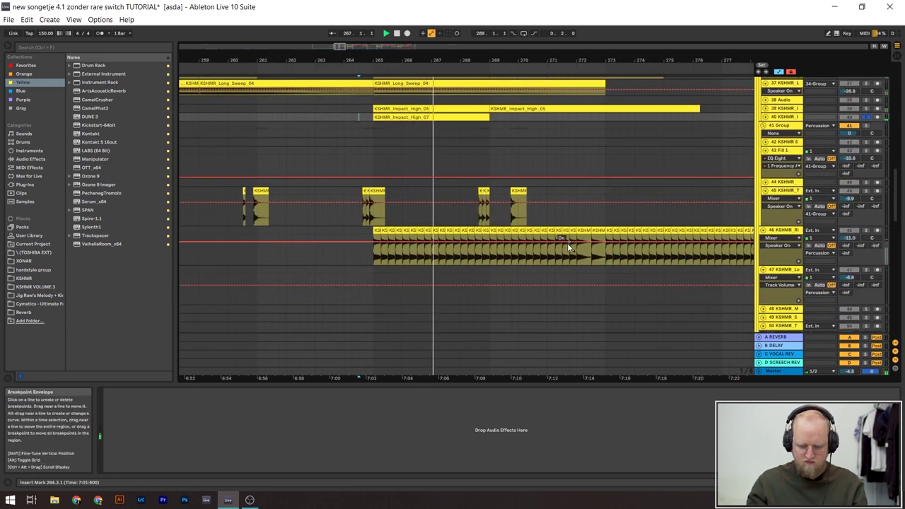
# Step: Replay the section from bar 264.3 without the impact track's solo while looking through the percussion and dubstep tracks
pyautogui.press('space')
pyautogui.press('space')
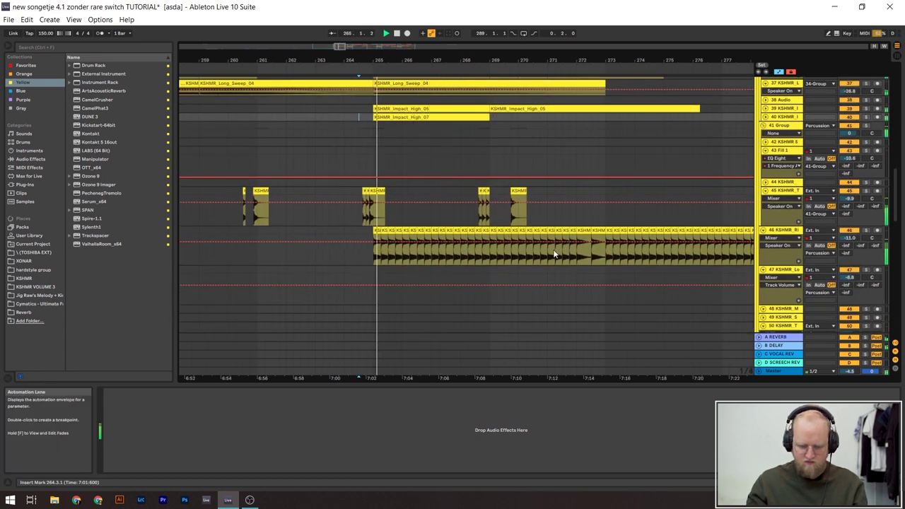
pyautogui.scroll(-3, 553, 249)
pyautogui.scroll(-15, 557, 244)
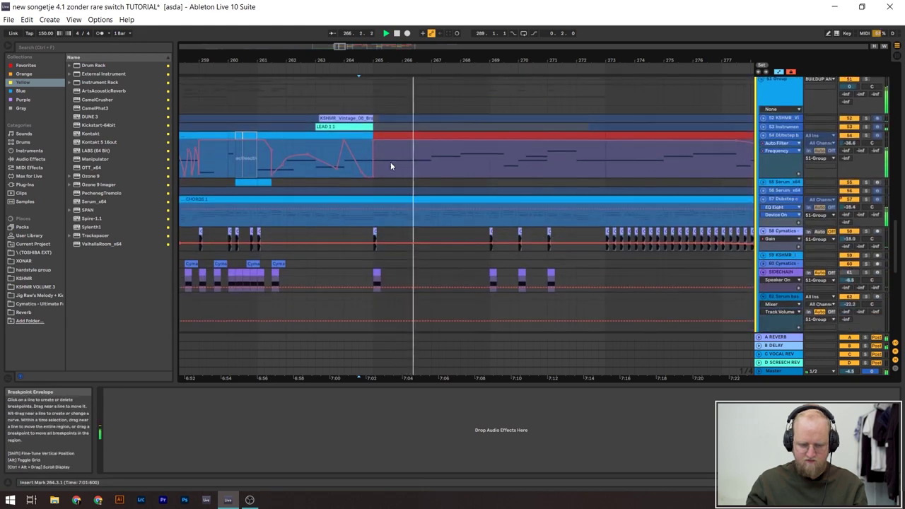
# Step: Expand the 53 Instrument track, audition its LEAD 1 1 clip in solo from bar 263, and replay it with the other tracks
pyautogui.click(340, 128)
pyautogui.scroll(3, 431, 144)
pyautogui.click(395, 147)
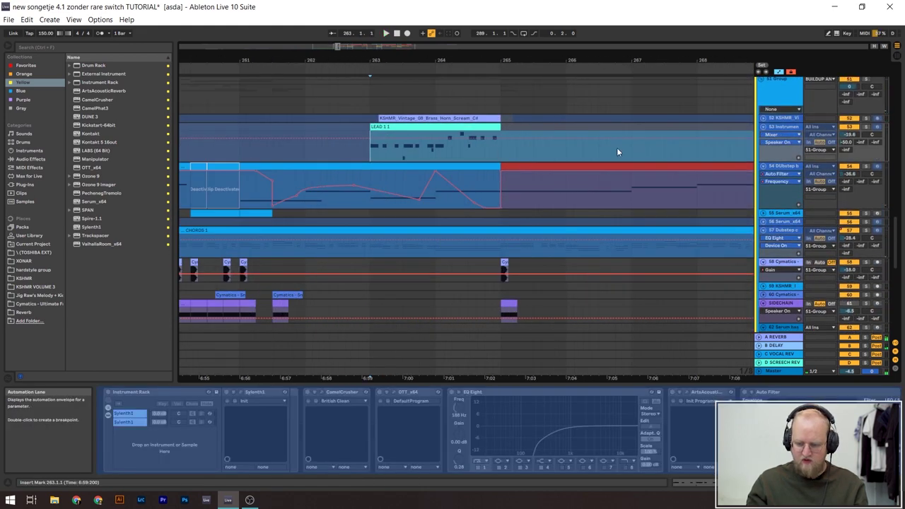
pyautogui.click(866, 126)
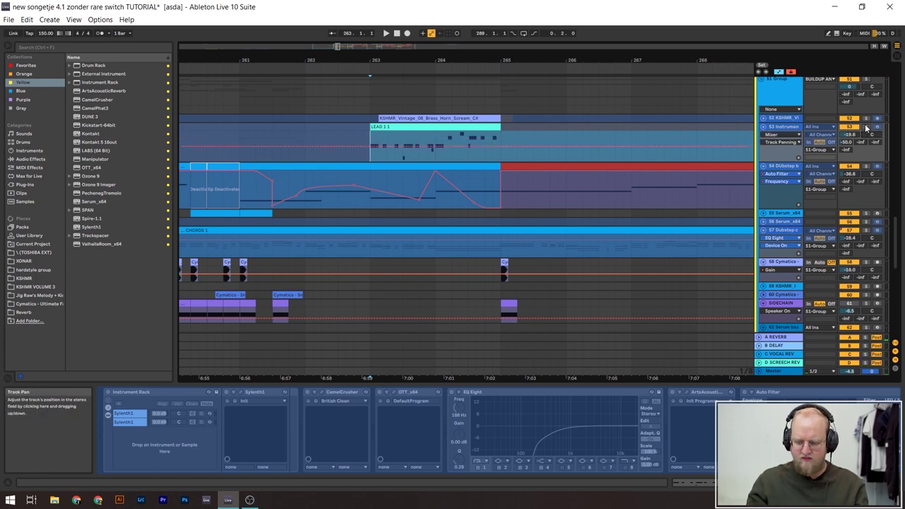
pyautogui.press('space')
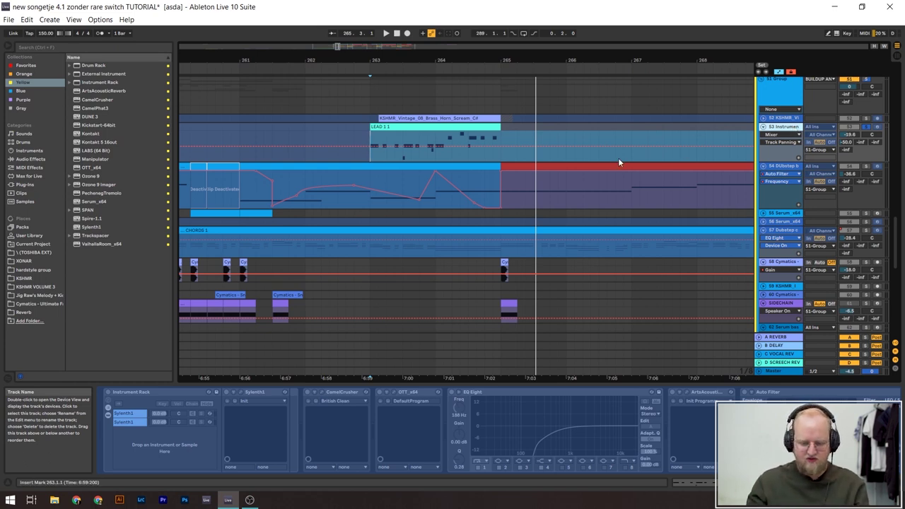
pyautogui.press('space')
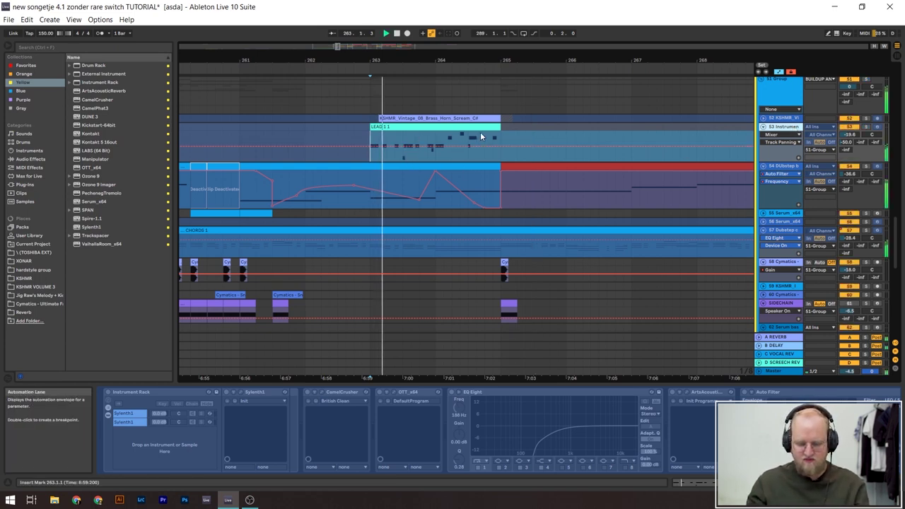
# Step: Expand the 52 KSHMR Vintage track and audition its Brass Horn Scream clip in solo from bar 263
pyautogui.scroll(-3, 487, 129)
pyautogui.scroll(2, 493, 119)
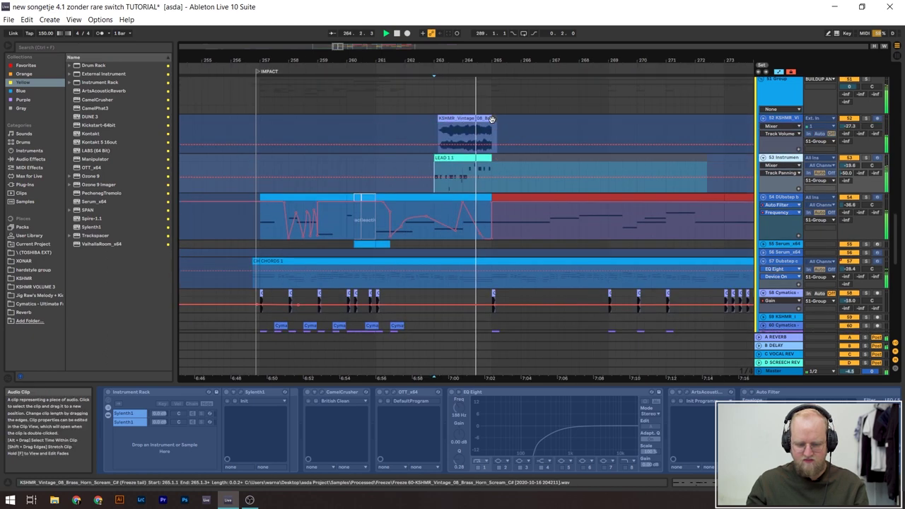
pyautogui.click(867, 118)
pyautogui.press('space')
pyautogui.press('space')
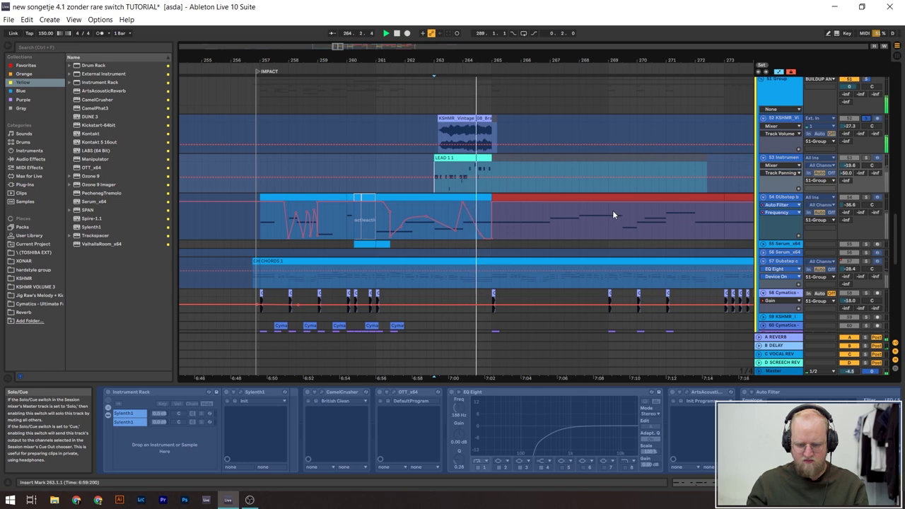
# Step: Expand the PAD track and audition the MIDS group's plucks and pads in solo from bar 257
pyautogui.scroll(-4, 612, 211)
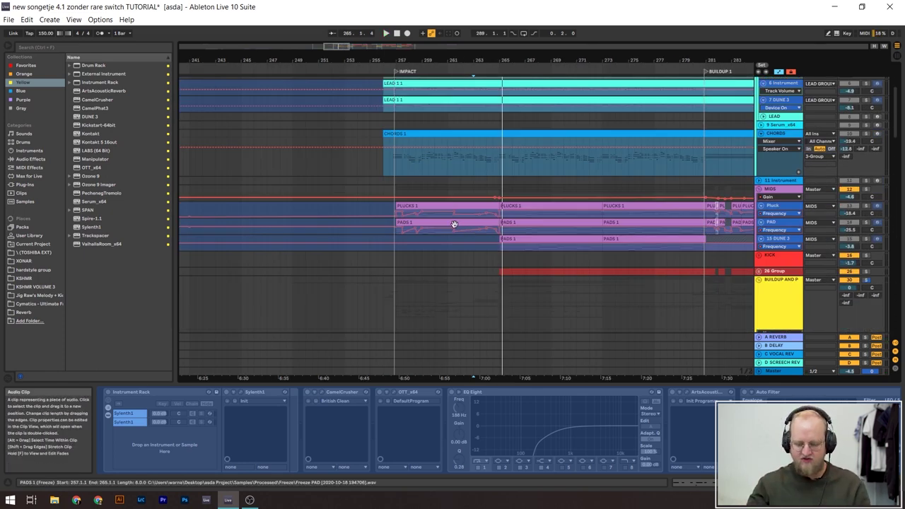
pyautogui.keyDown('alt'); pyautogui.scroll(1, 456, 225); pyautogui.keyUp('alt')
pyautogui.keyDown('ctrl'); pyautogui.scroll(3, 425, 218); pyautogui.keyUp('ctrl')
pyautogui.scroll(2, 420, 219)
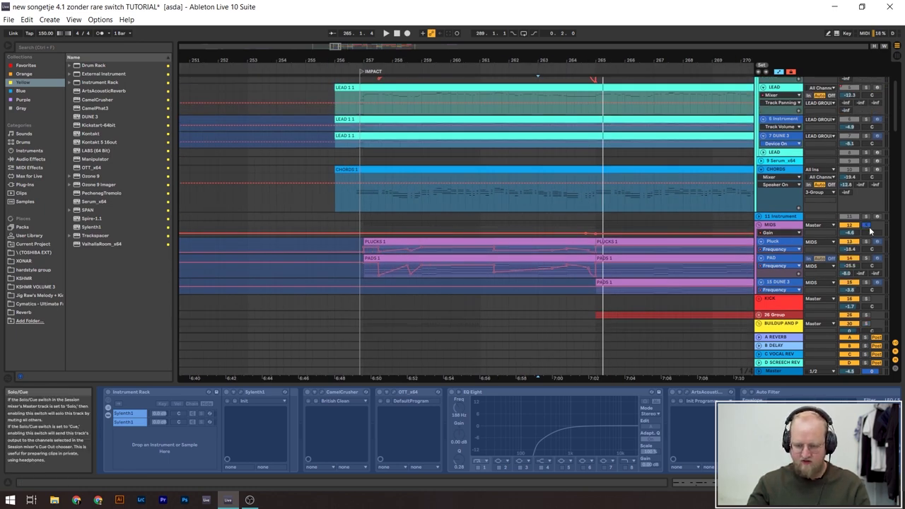
pyautogui.click(365, 268)
pyautogui.press('space')
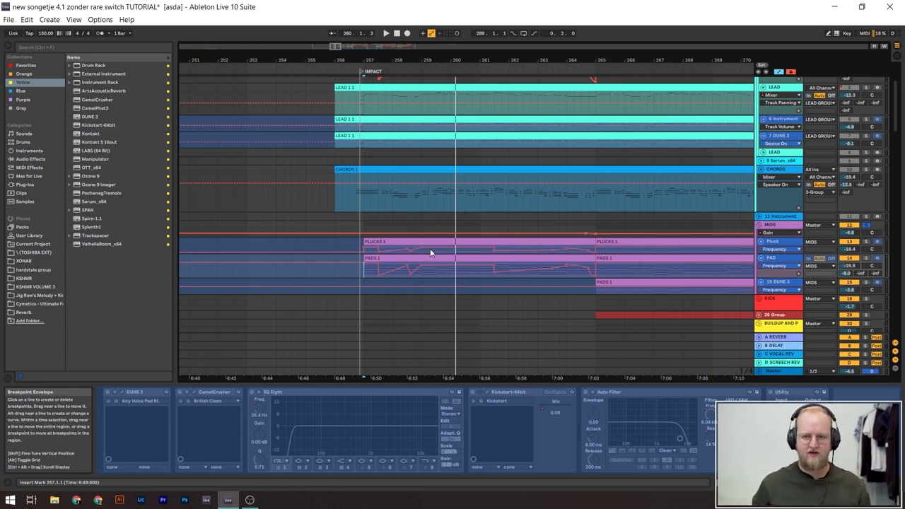
# Step: Replay the MIDS group from bar 257 and audition the LEAD GROUP in solo with its Auto Filter frequency automation in view
pyautogui.scroll(4, 430, 251)
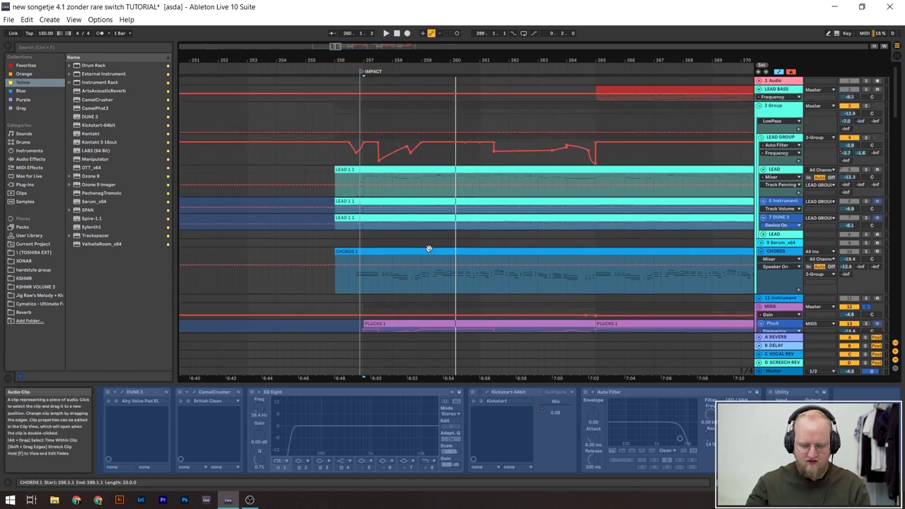
pyautogui.press('space')
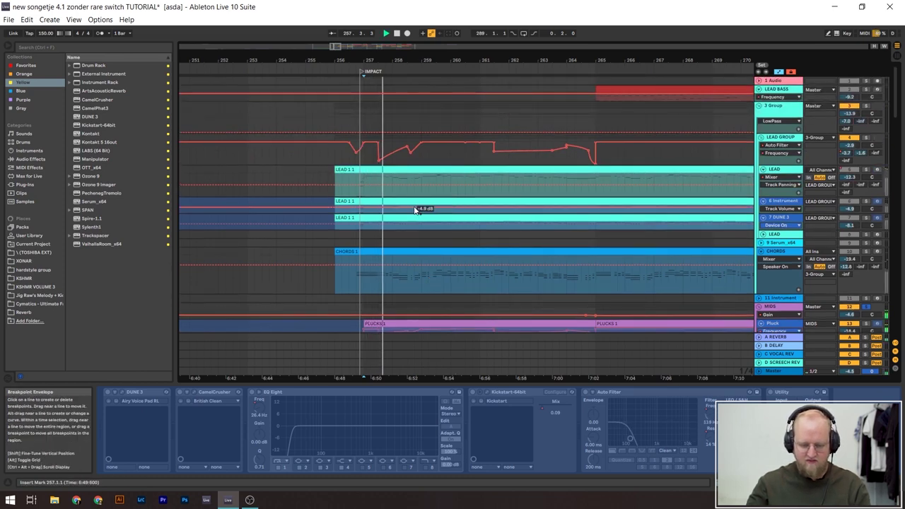
pyautogui.press('space')
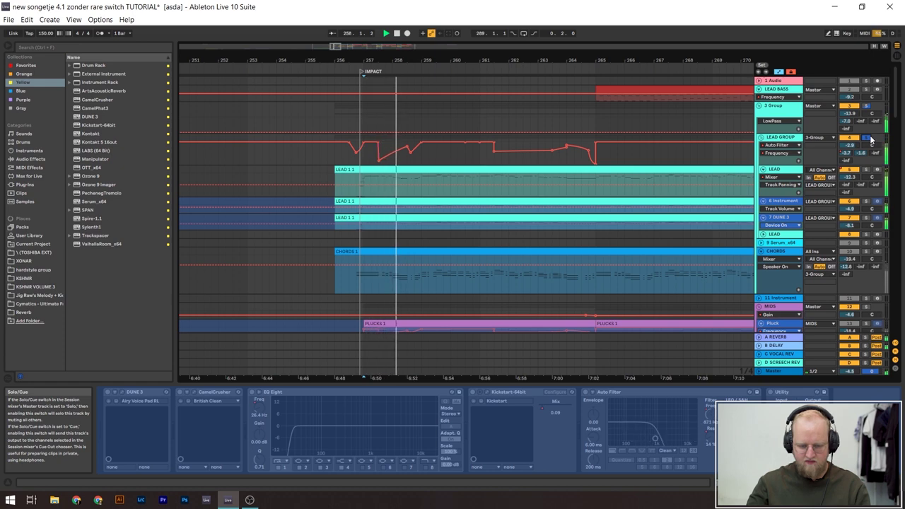
pyautogui.scroll(-3, 530, 196)
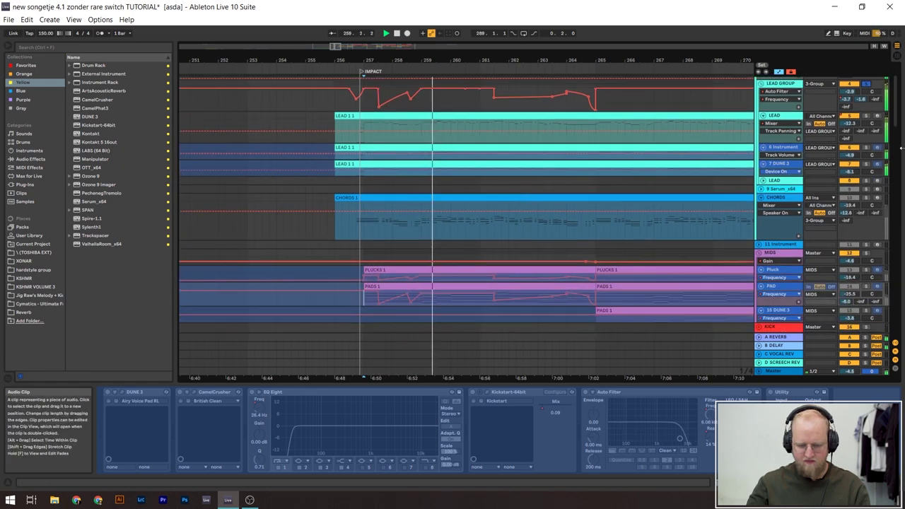
# Step: Play the full mix from bar 263.3 into the part starting at bar 265
pyautogui.scroll(-6, 896, 113)
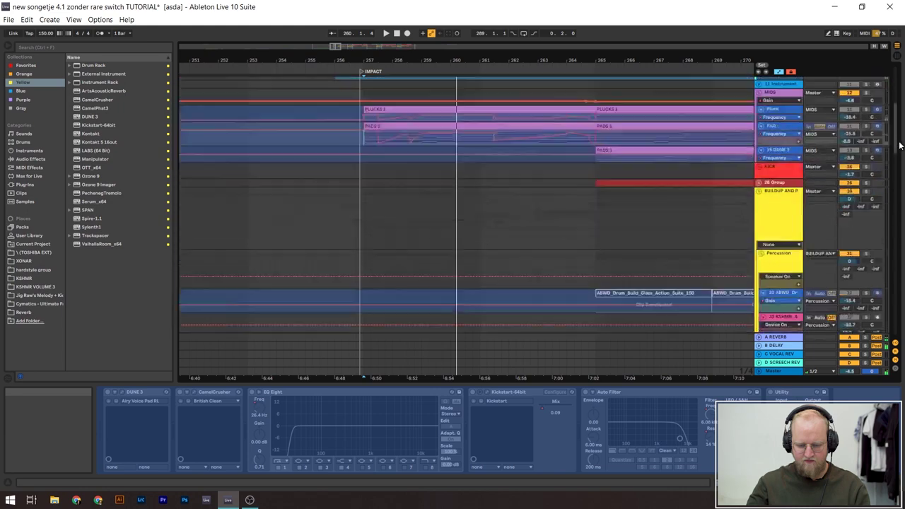
pyautogui.click(360, 188)
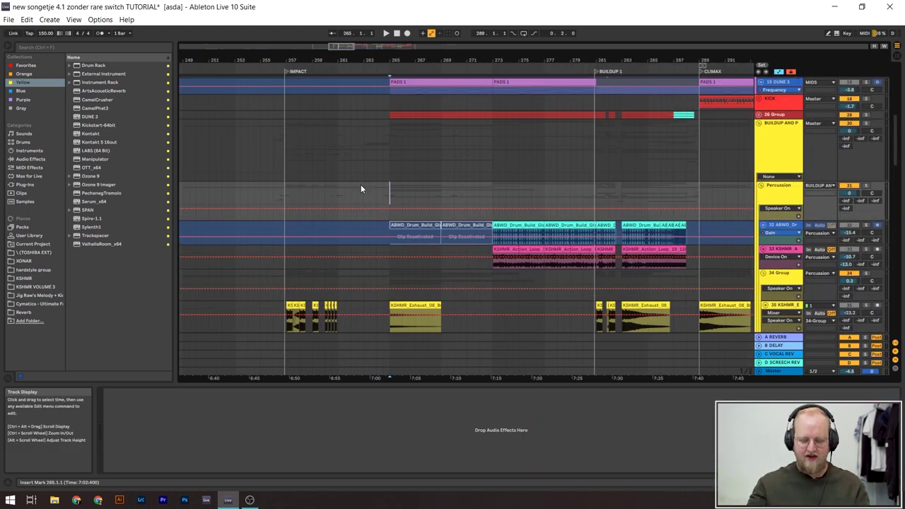
pyautogui.scroll(3, 361, 188)
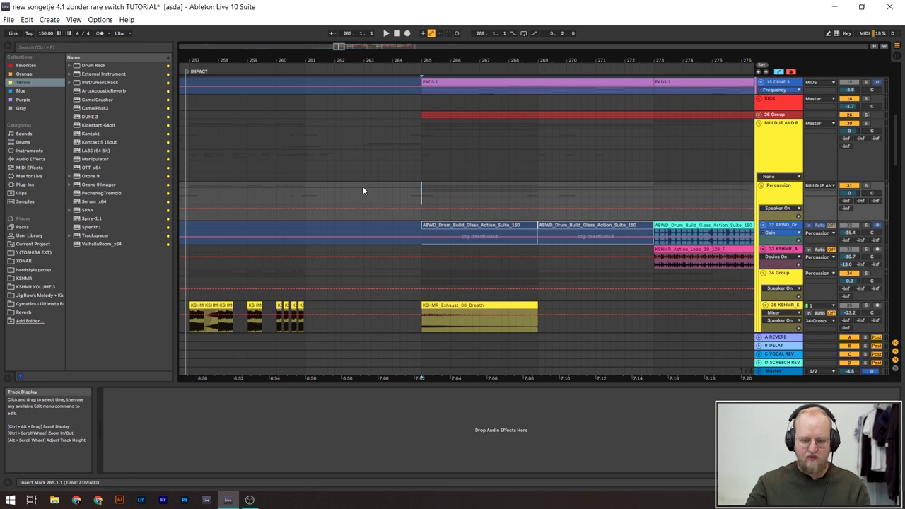
pyautogui.click(378, 192)
pyautogui.press('space')
pyautogui.scroll(3, 458, 199)
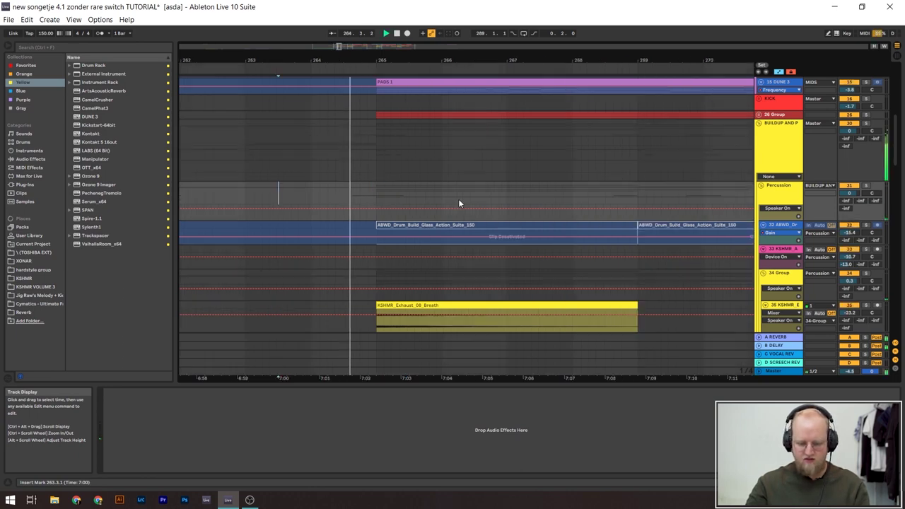
pyautogui.scroll(-3, 299, 187)
pyautogui.scroll(3, 401, 196)
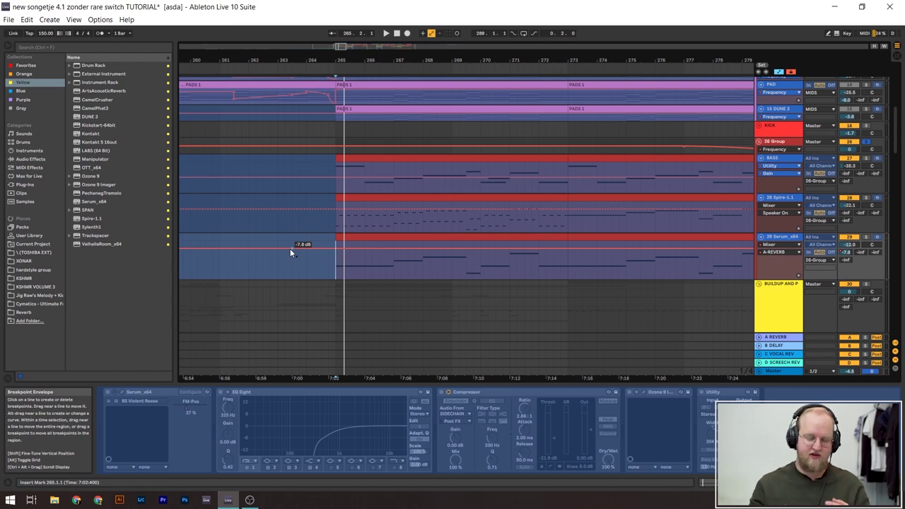
# Step: Audition the 26 Group's BASS, Spire and Serum layers in solo from bar 265
pyautogui.press('space')
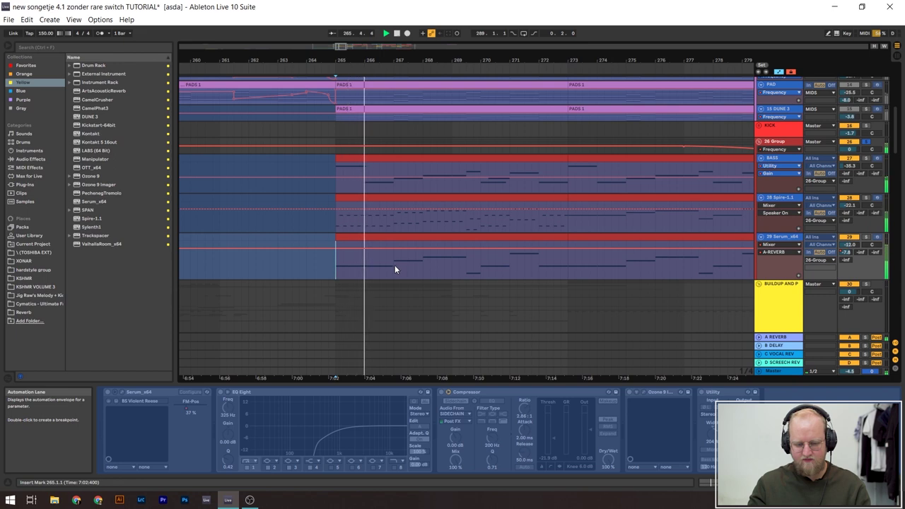
pyautogui.keyDown('ctrl'); pyautogui.scroll(-3, 276, 266); pyautogui.keyUp('ctrl')
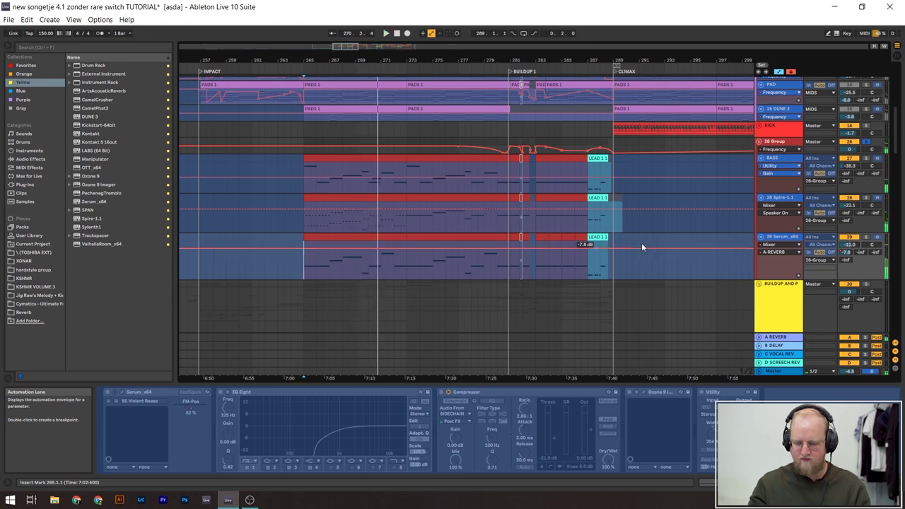
pyautogui.scroll(2, 642, 244)
pyautogui.press('space')
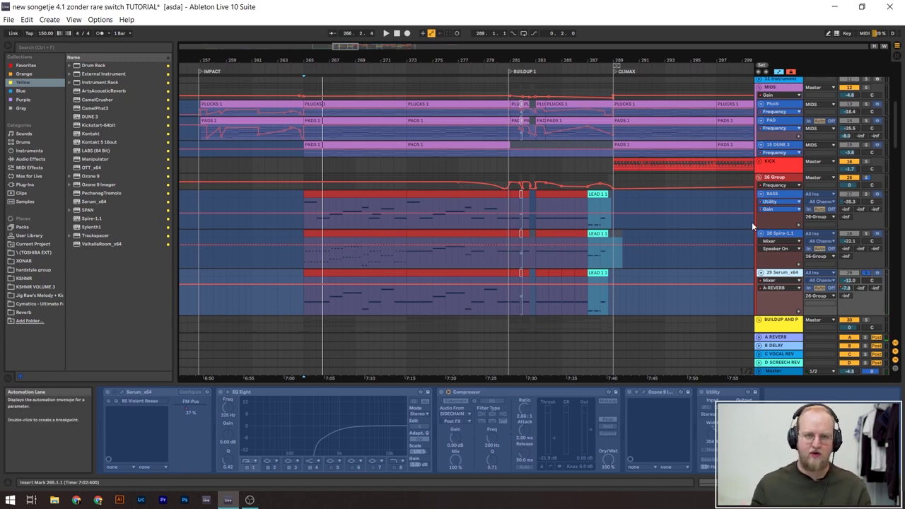
# Step: Play BUILDUP 1 from bar 281 while reviewing the basses, drum loops, crashes, fills, rides, sweeps and toms
pyautogui.scroll(6, 363, 158)
pyautogui.click(364, 158)
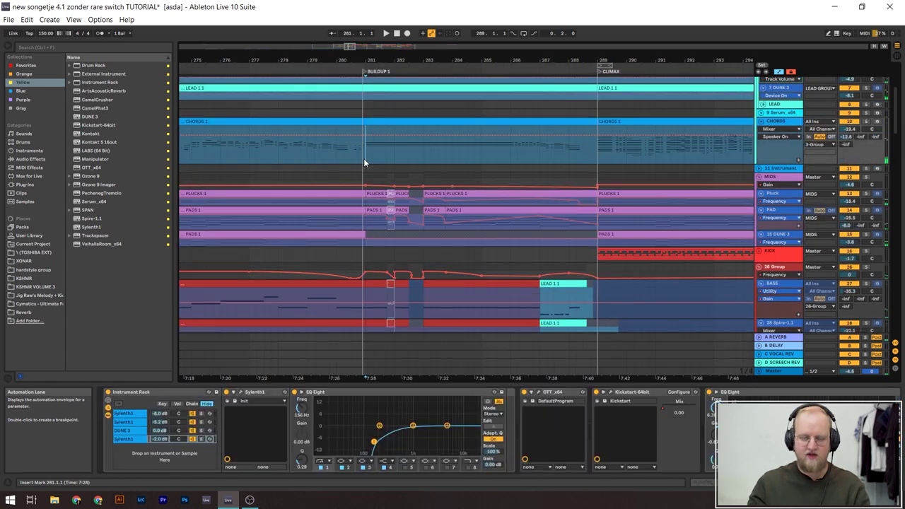
pyautogui.press('space')
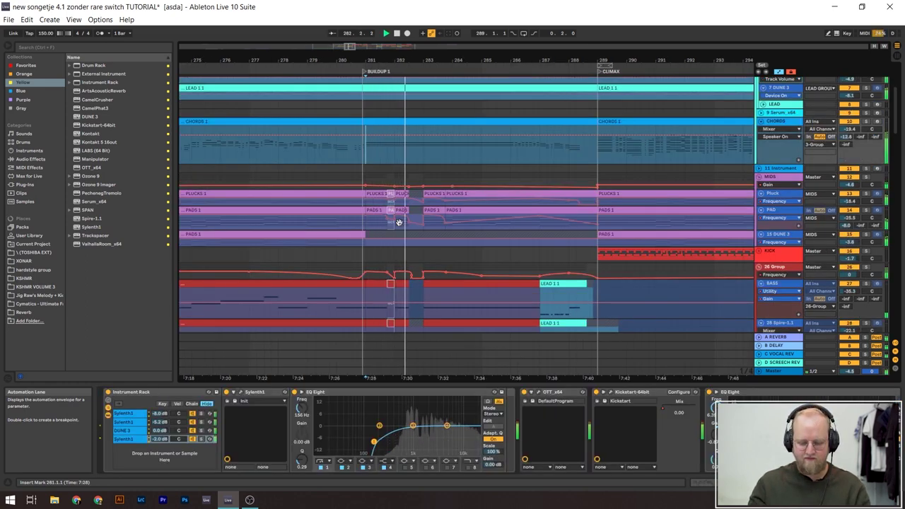
pyautogui.scroll(-2, 406, 215)
pyautogui.scroll(-3, 405, 215)
pyautogui.scroll(-8, 405, 215)
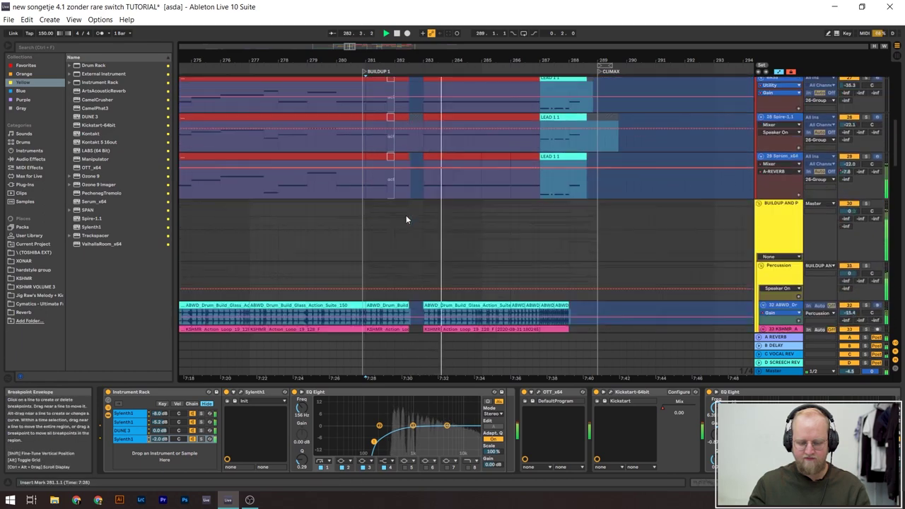
pyautogui.scroll(-6, 494, 183)
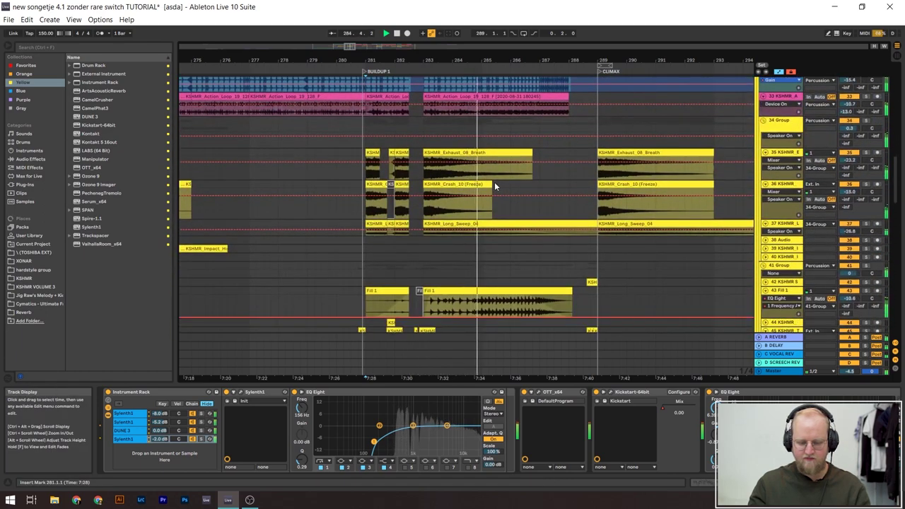
pyautogui.scroll(-5, 495, 185)
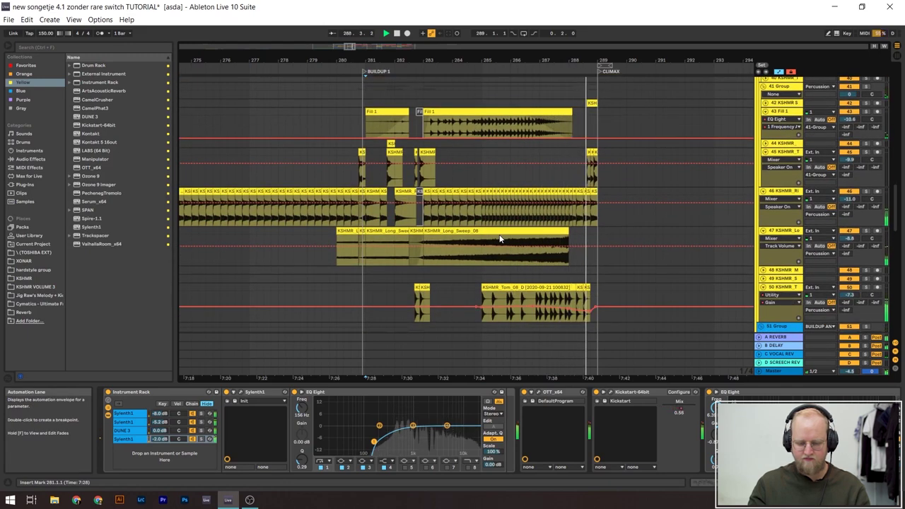
pyautogui.scroll(6, 435, 217)
pyautogui.press('space')
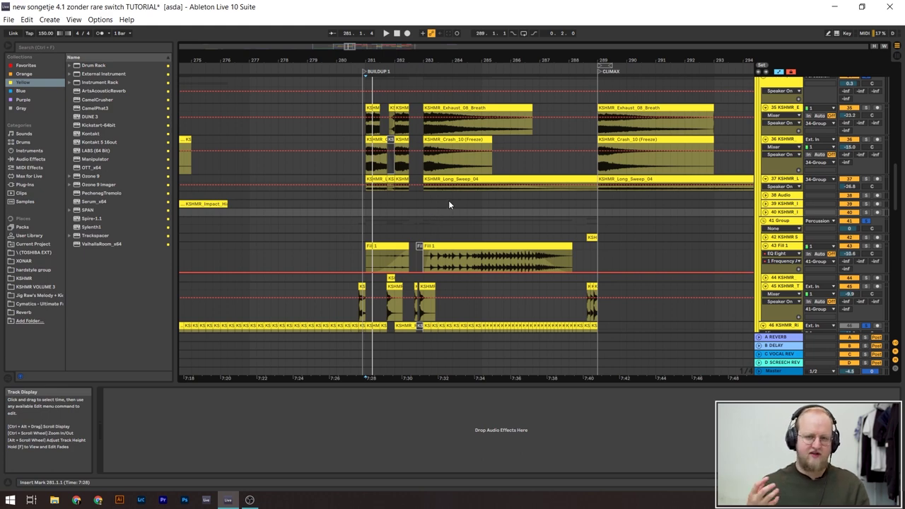
# Step: Replay BUILDUP 1 from bar 281 with the ride and Long Sweep tracks in solo and review the surrounding percussion and bass tracks
pyautogui.scroll(3, 449, 186)
pyautogui.press('space')
pyautogui.scroll(-3, 455, 178)
pyautogui.scroll(4, 495, 159)
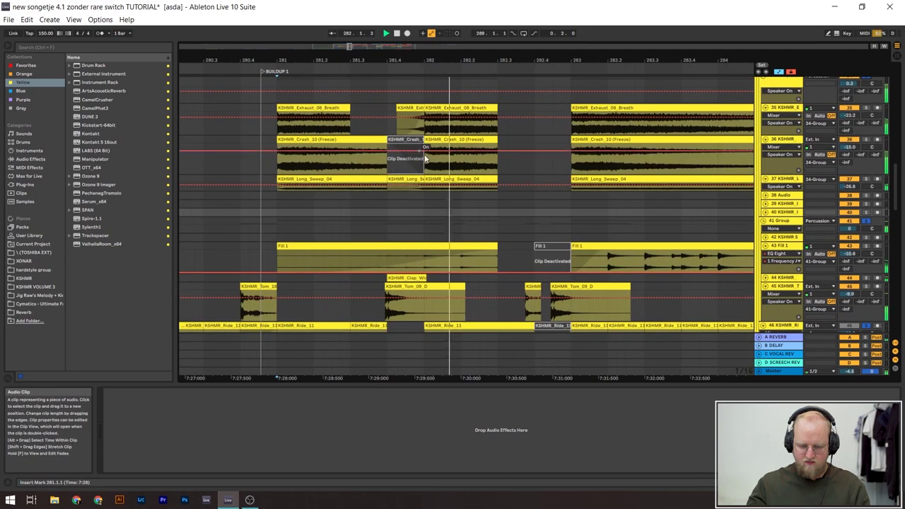
pyautogui.scroll(-3, 503, 155)
pyautogui.scroll(-3, 504, 156)
pyautogui.scroll(-4, 263, 201)
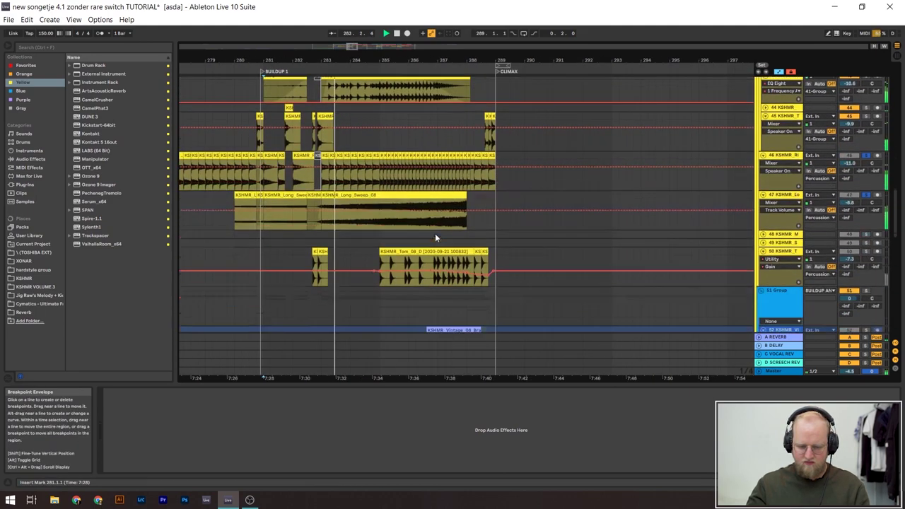
pyautogui.scroll(-2, 435, 233)
pyautogui.scroll(-5, 343, 210)
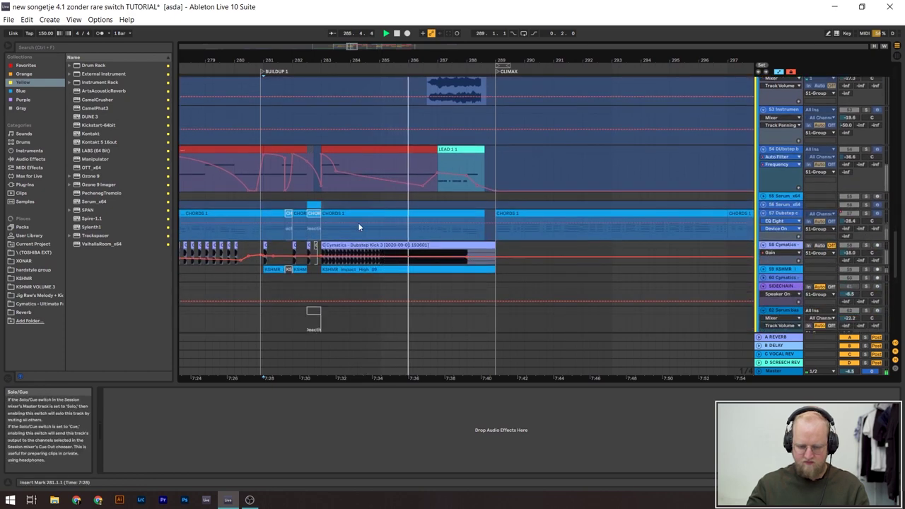
pyautogui.scroll(2, 375, 223)
pyautogui.scroll(4, 356, 225)
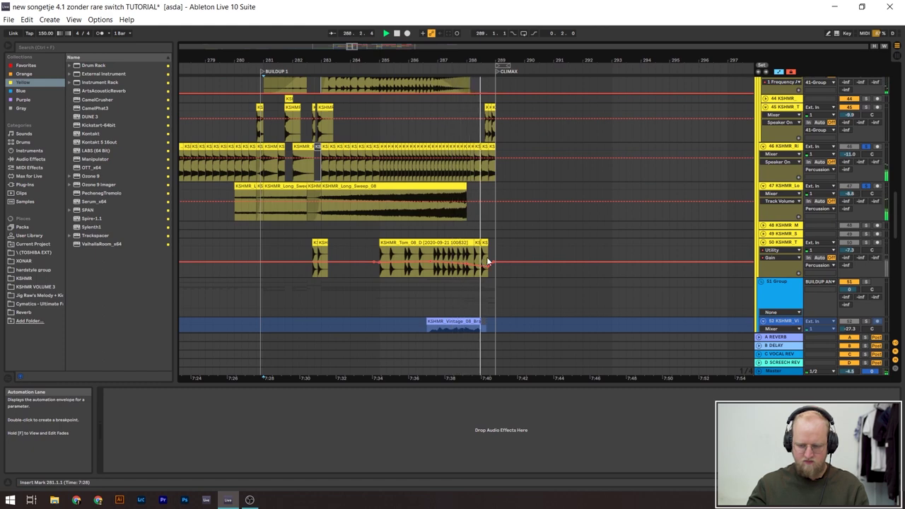
pyautogui.press('space')
# Step: Audition the 50 KSHMR Tom track in solo from bar 285 and open its KSHMR_Tom_08_D clip in the sample editor
pyautogui.keyDown('ctrl'); pyautogui.scroll(2, 487, 251); pyautogui.keyUp('ctrl')
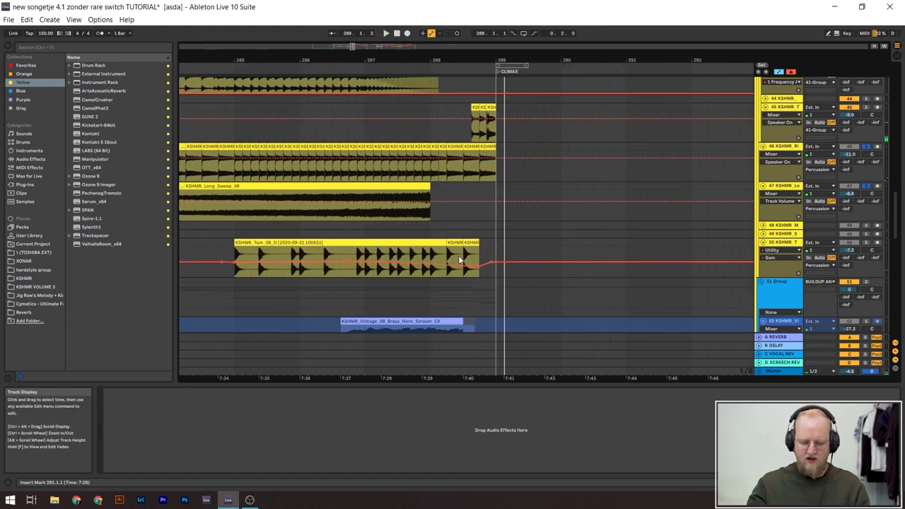
pyautogui.keyDown('ctrl'); pyautogui.scroll(-4, 524, 240); pyautogui.keyUp('ctrl')
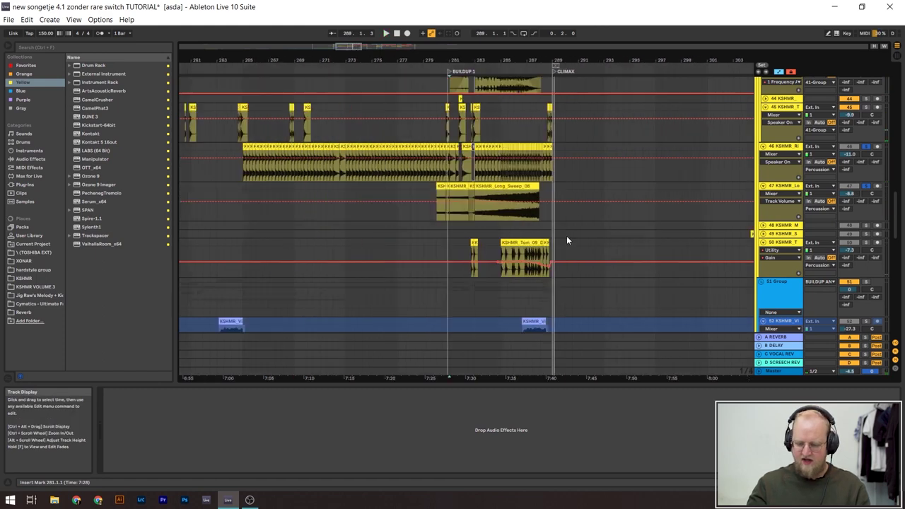
pyautogui.click(502, 261)
pyautogui.press('space')
pyautogui.keyDown('ctrl'); pyautogui.scroll(2, 580, 256); pyautogui.keyUp('ctrl')
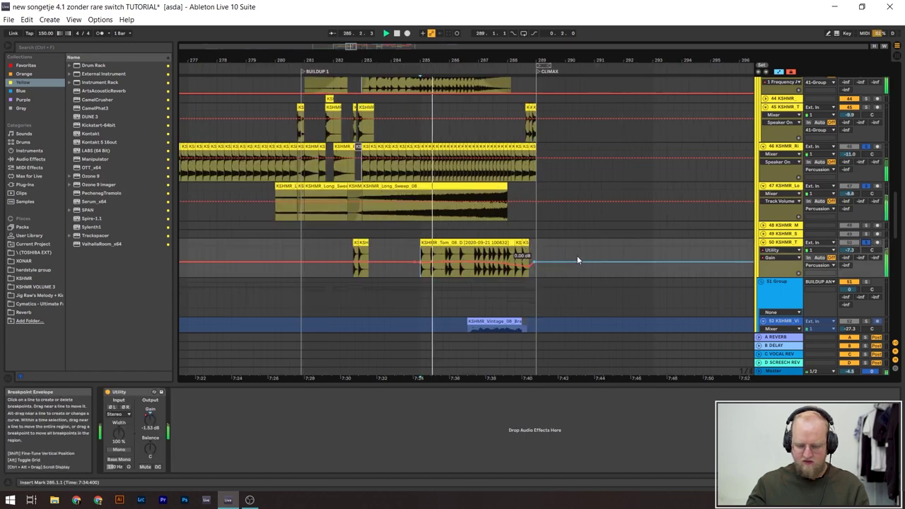
pyautogui.click(865, 242)
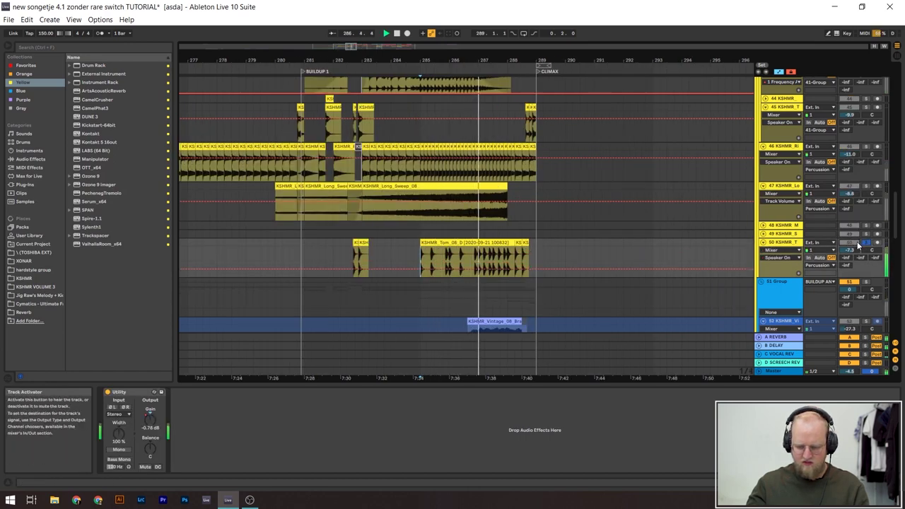
pyautogui.scroll(-4, 529, 269)
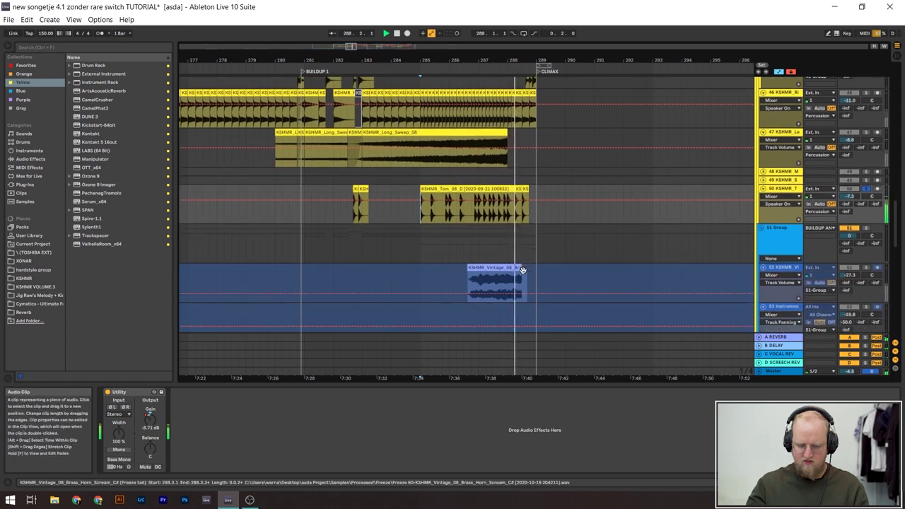
pyautogui.click(457, 99)
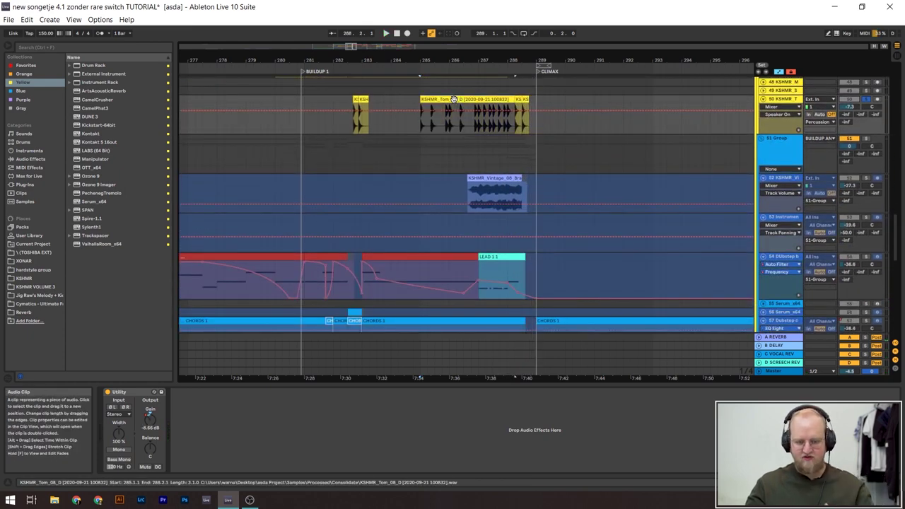
pyautogui.doubleClick(454, 99)
# Step: Audition the orchestral drum clips on the 64 KSHMR track in solo from bar 284.4.3
pyautogui.scroll(-10, 522, 139)
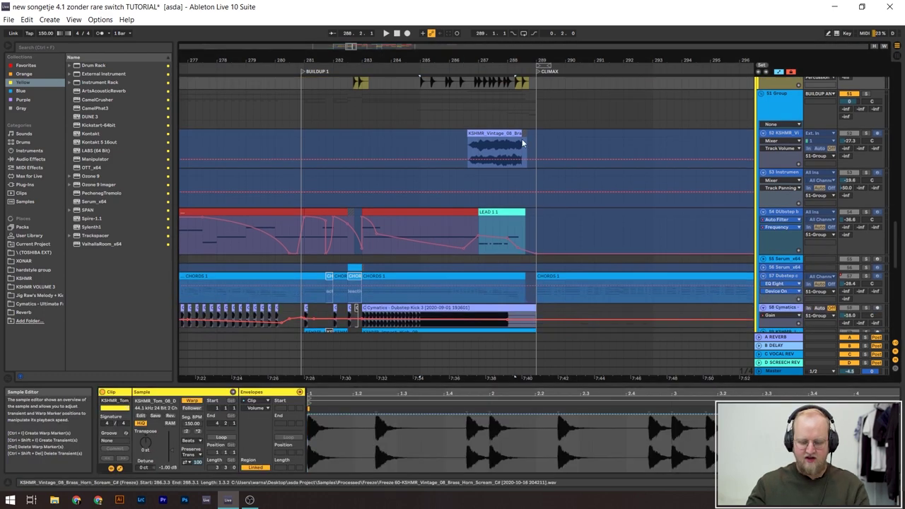
pyautogui.click(513, 293)
pyautogui.scroll(4, 550, 189)
pyautogui.scroll(-4, 550, 189)
pyautogui.click(290, 184)
pyautogui.press('space')
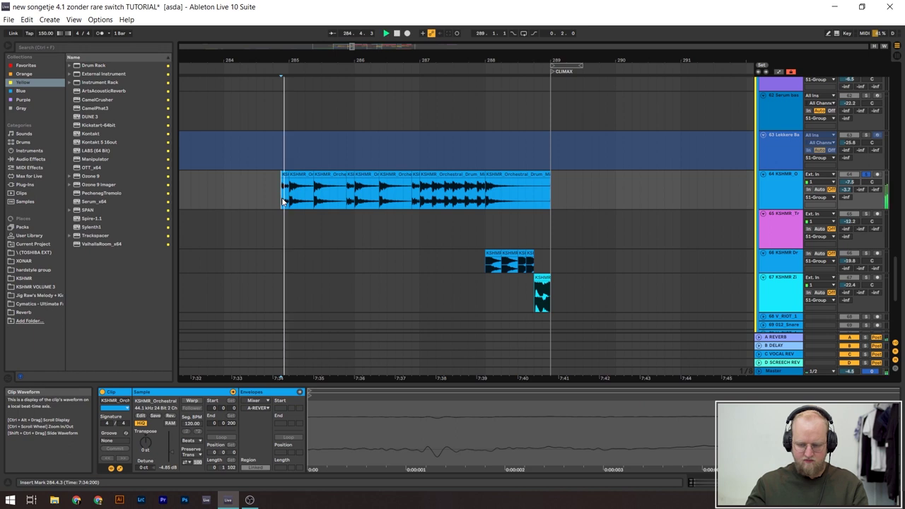
# Step: Audition the hard snare clips on track 66 from bar 288 and the Zip clip on track 67 from bar 288.4
pyautogui.click(487, 267)
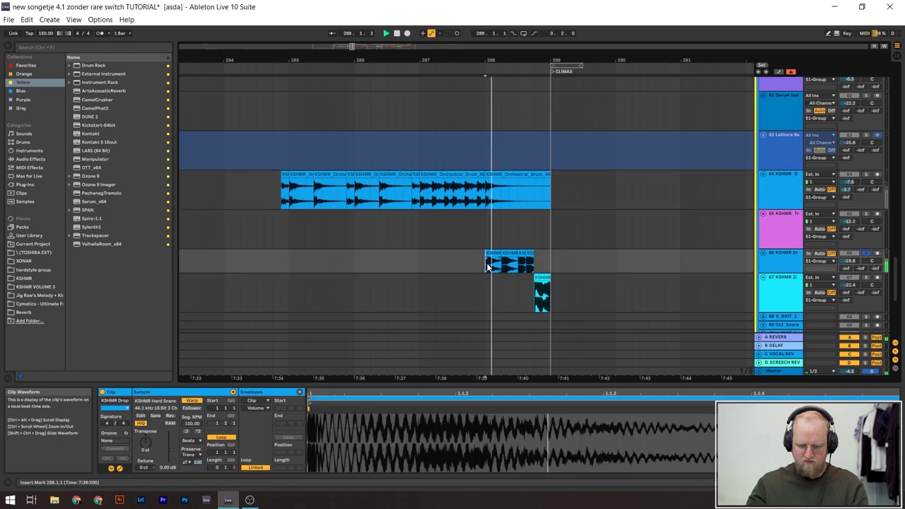
pyautogui.click(539, 295)
pyautogui.press('space')
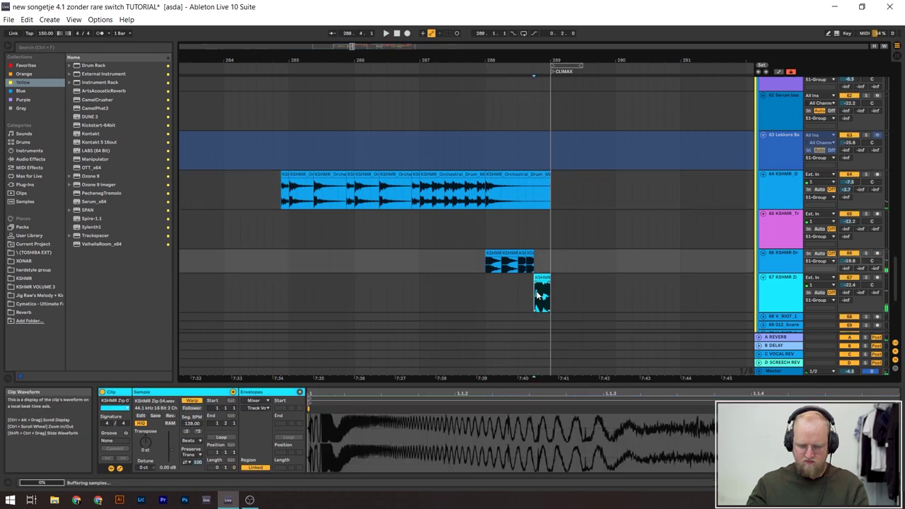
pyautogui.press('space')
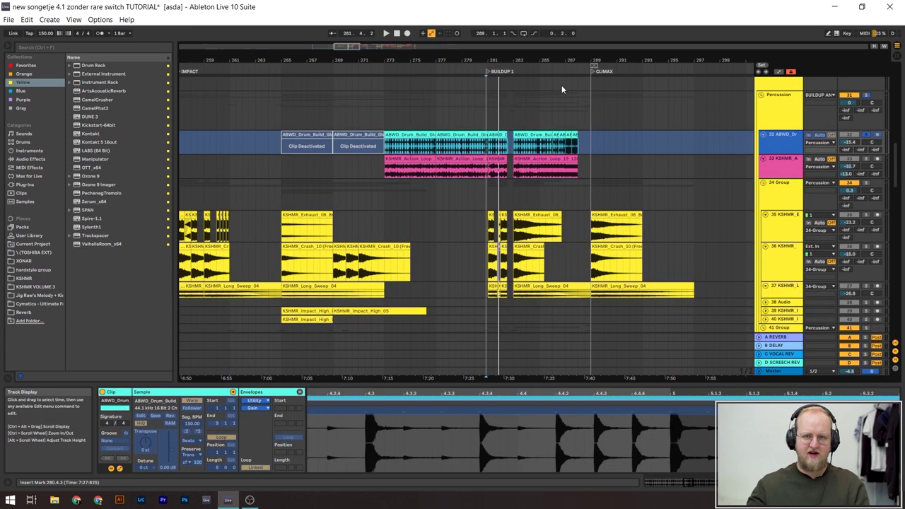
# Step: Audition the ABWD Drum Build Glass Action Suite clip in solo from bar 283
pyautogui.scroll(3, 561, 99)
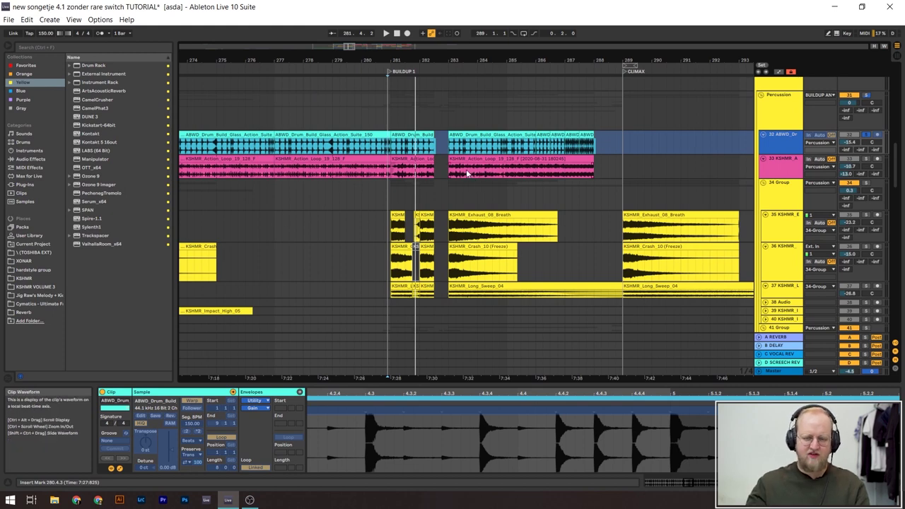
pyautogui.scroll(3, 467, 174)
pyautogui.click(440, 134)
pyautogui.press('space')
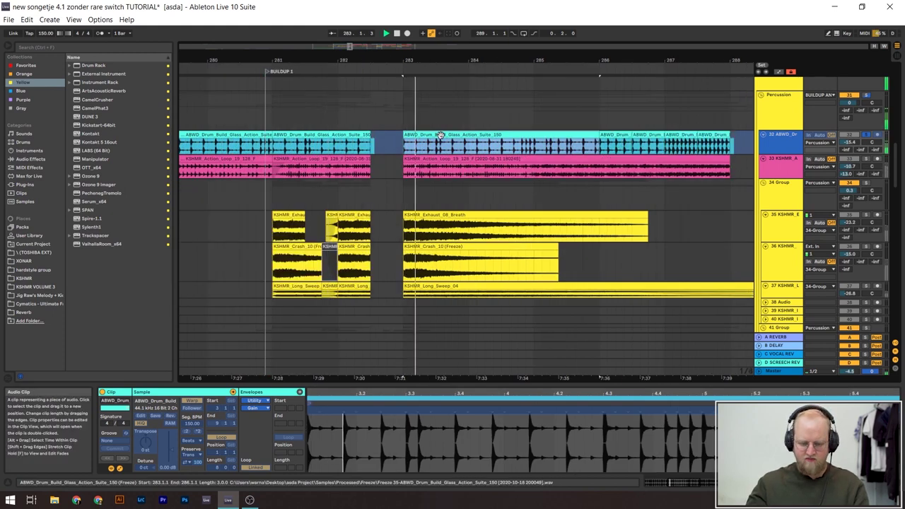
# Step: Audition the KSHMR Action Loop track in solo from bar 273 and inspect its CamelCrusher plug-in
pyautogui.scroll(-3, 555, 170)
pyautogui.click(194, 173)
pyautogui.press('space')
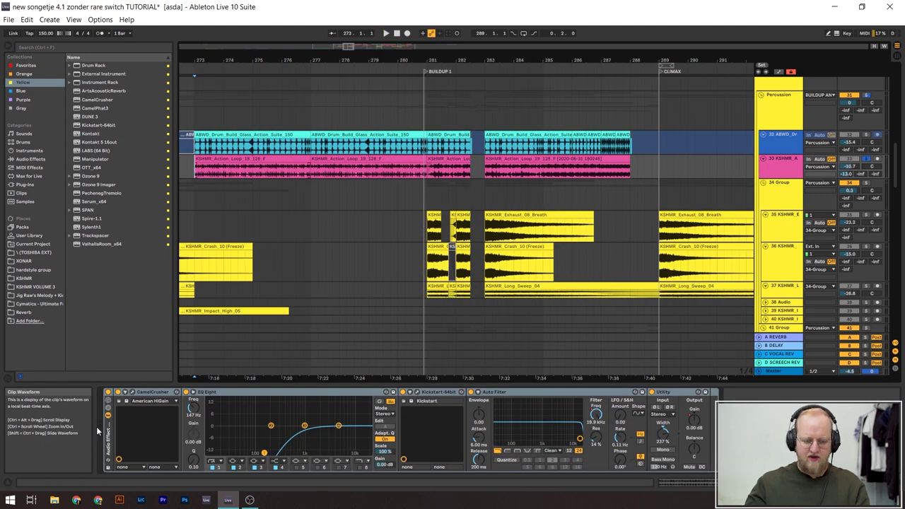
pyautogui.click(118, 401)
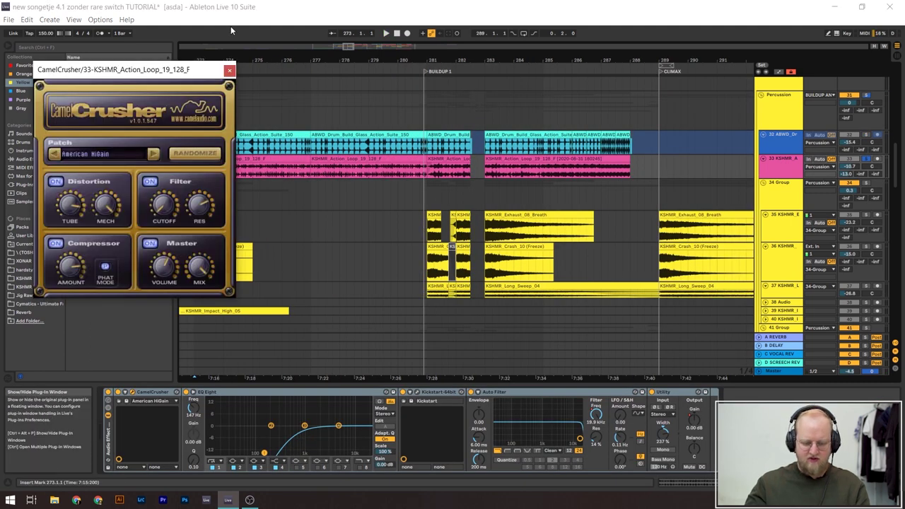
pyautogui.click(230, 72)
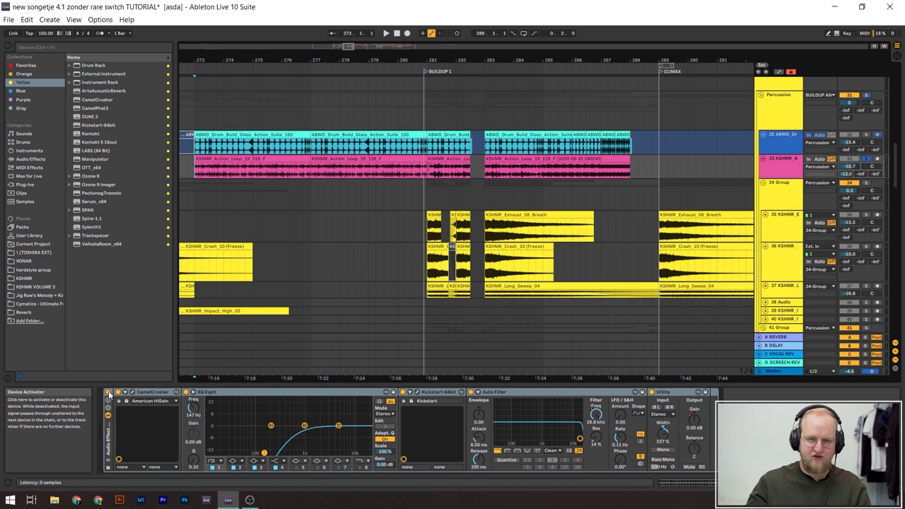
pyautogui.press('space')
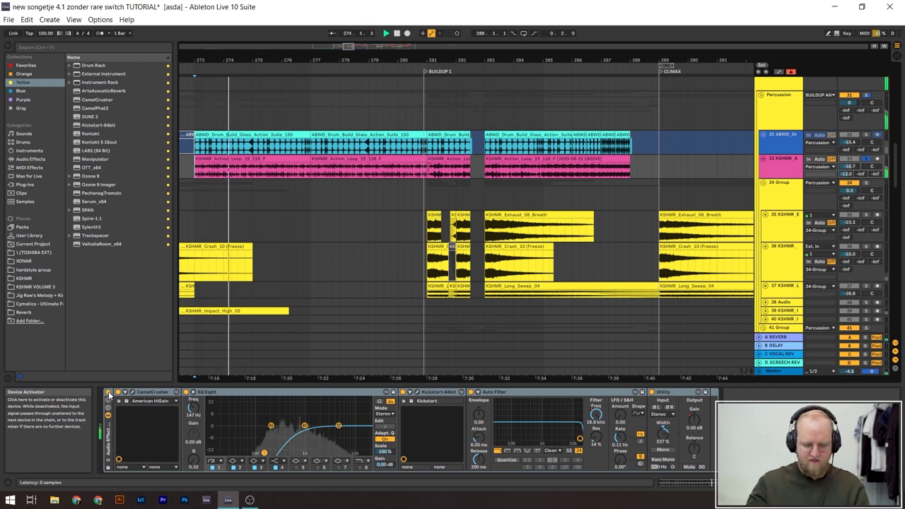
pyautogui.press('space')
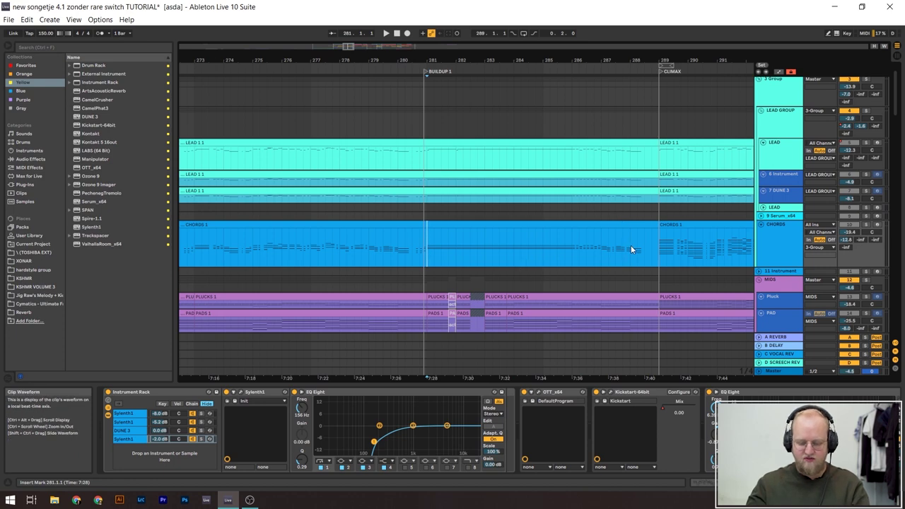
# Step: Audition the CHORDS track in solo from bar 281 and open its CHORDS 1 clip in the note editor
pyautogui.press('space')
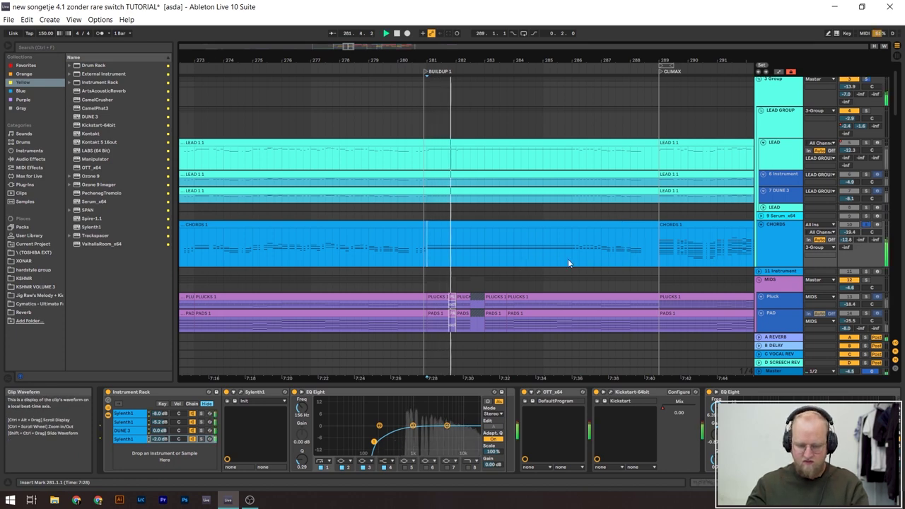
pyautogui.click(504, 224)
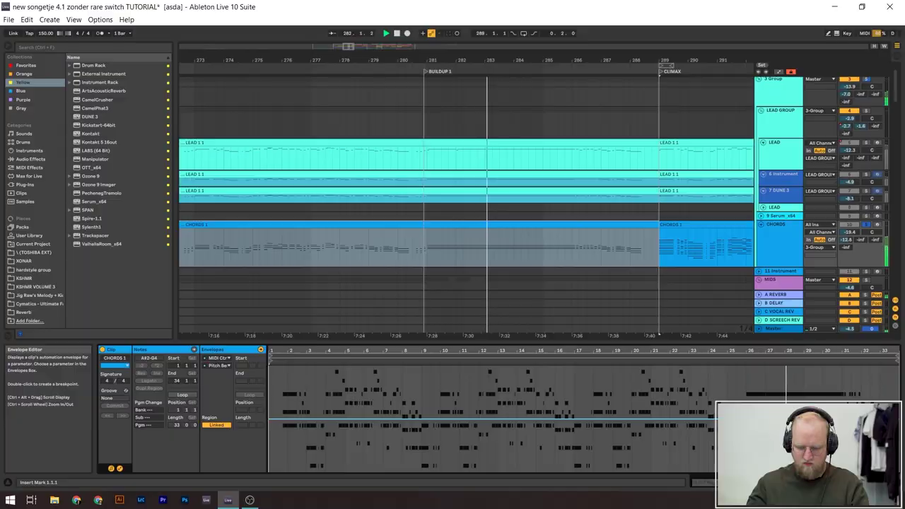
pyautogui.scroll(3, 788, 447)
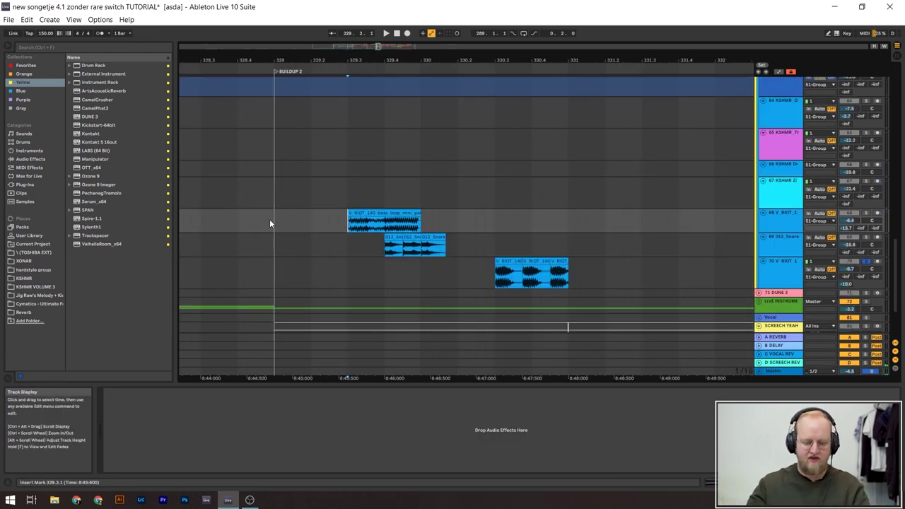
# Step: Audition the V_RIOT bass loop on track 68 and the snare clips on track 69 in solo from bar 329.3
pyautogui.click(866, 213)
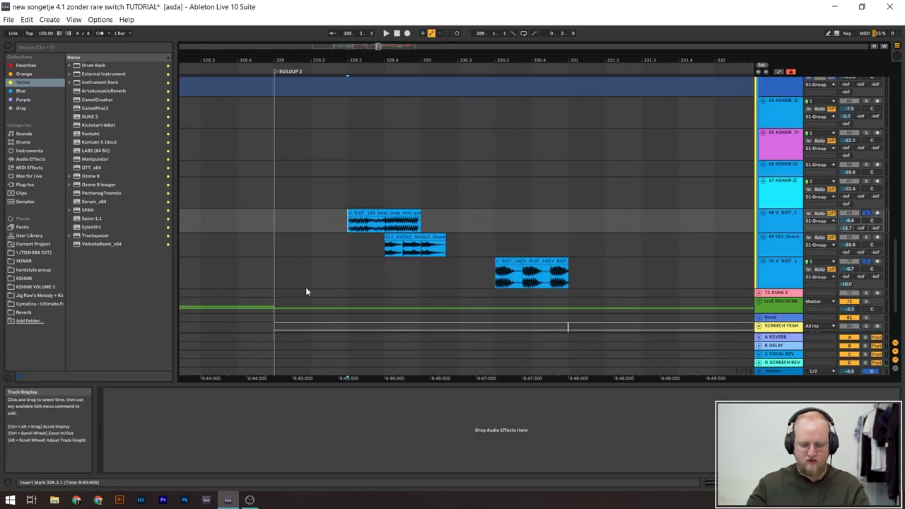
pyautogui.press('space')
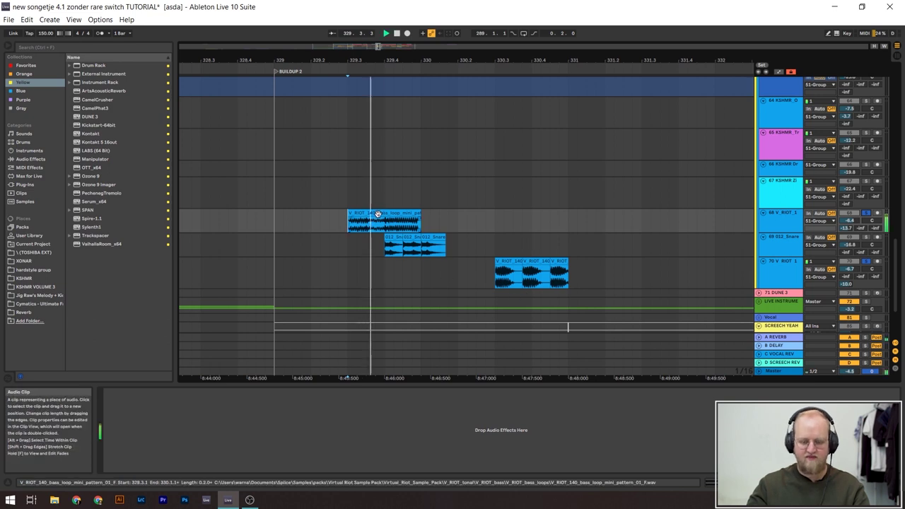
pyautogui.press('space')
pyautogui.press('space')
pyautogui.press('space')
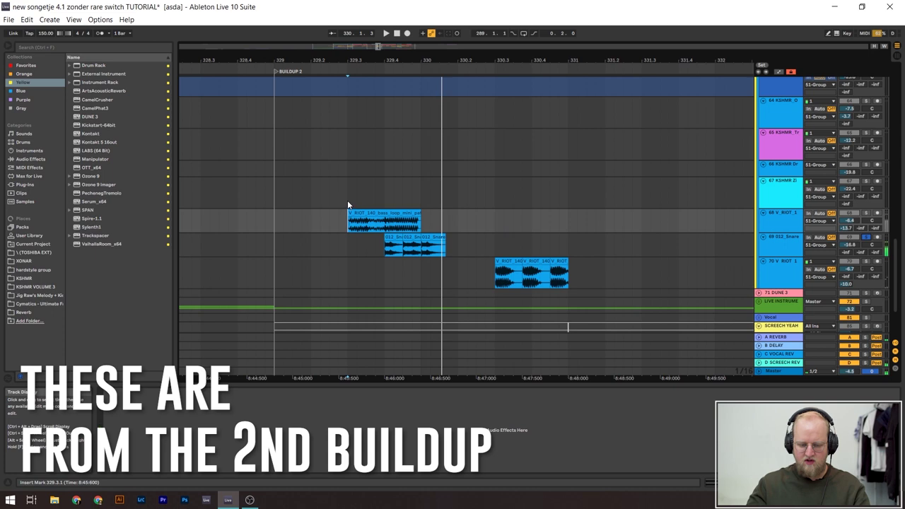
pyautogui.click(786, 248)
pyautogui.scroll(-3, 651, 263)
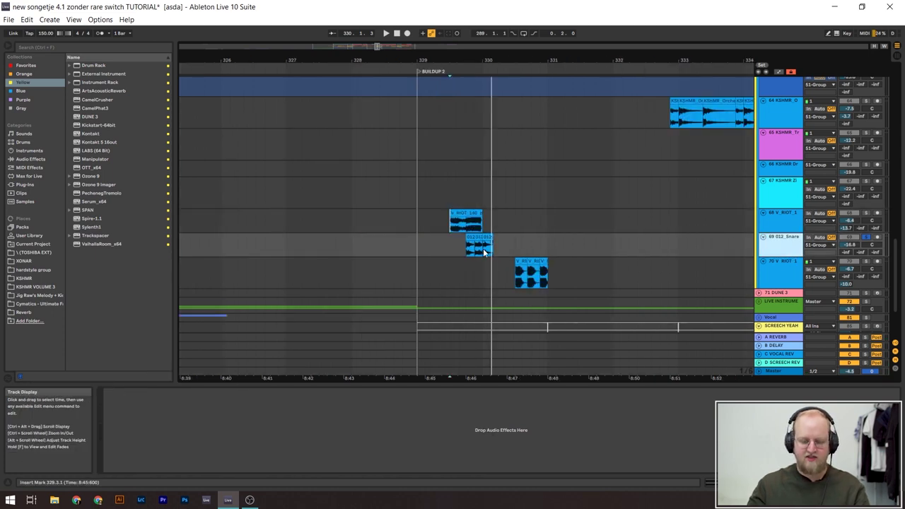
pyautogui.scroll(-3, 329, 222)
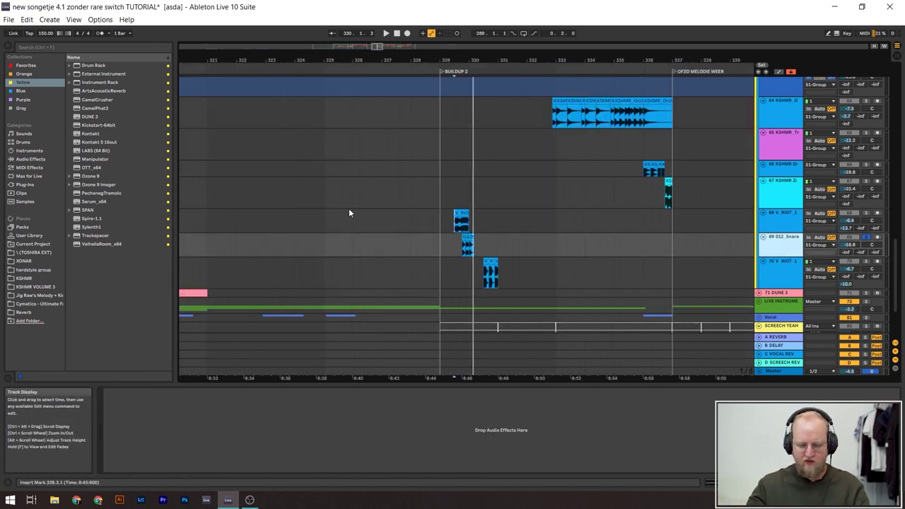
# Step: Show the automation lanes and audition the SCREECH YEAH track in solo from bar 371 with its CamelPhat3 filter cutoff automation
pyautogui.scroll(-3, 353, 212)
pyautogui.click(388, 271)
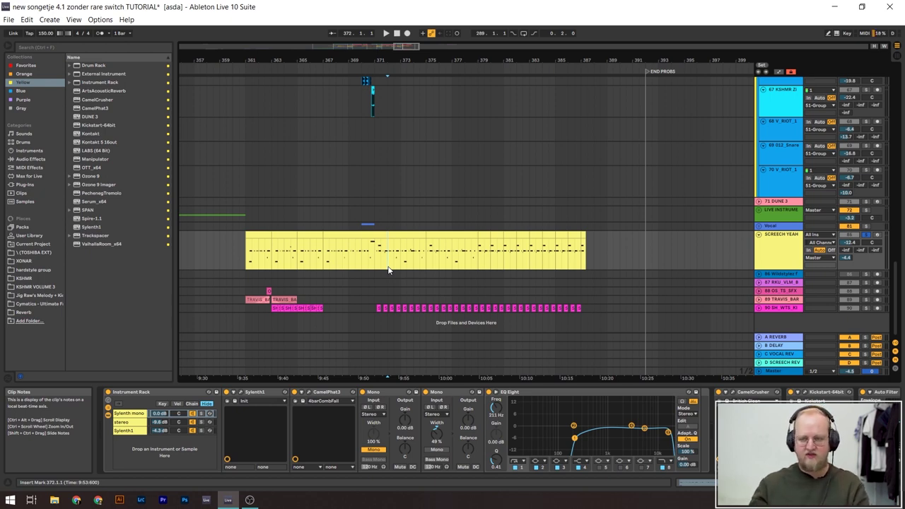
pyautogui.press('a')
pyautogui.press('+')
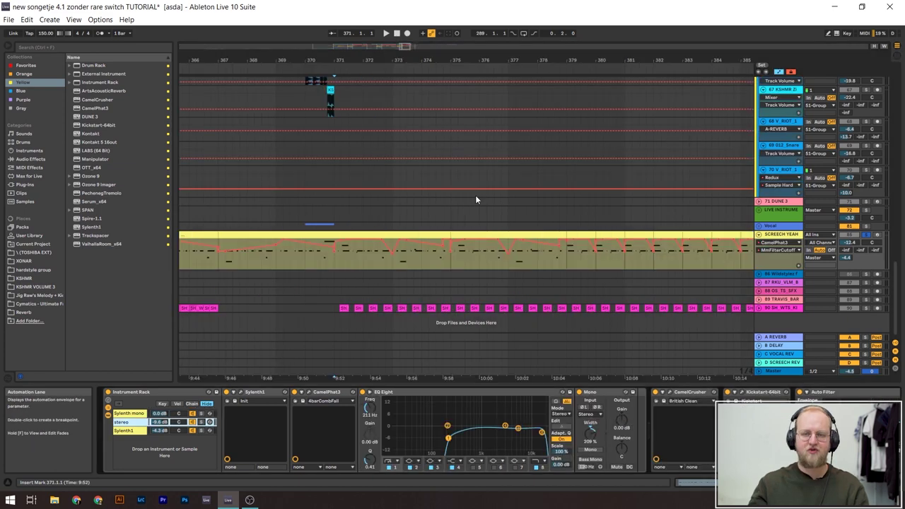
pyautogui.press('space')
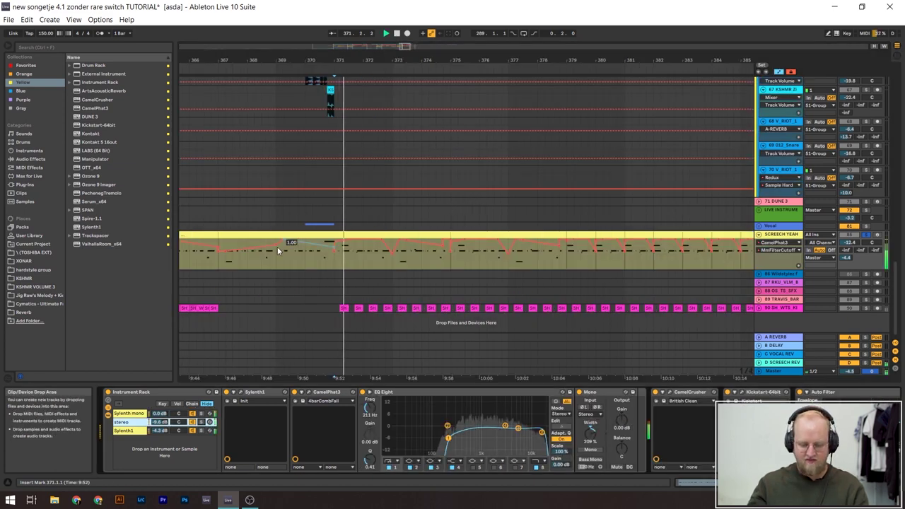
pyautogui.press('-')
pyautogui.press('+')
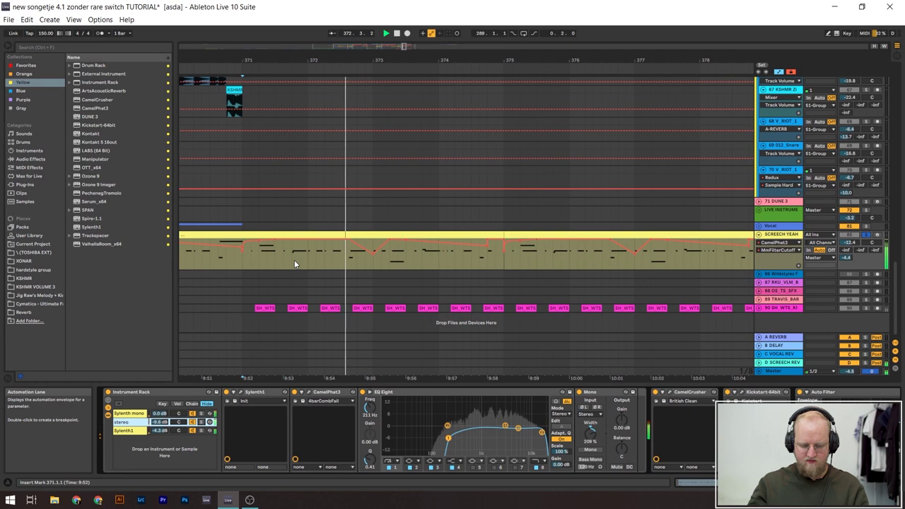
# Step: Compare the Sylenth mono, stereo and Sylenth1 chains of the SCREECH YEAH instrument rack by soloing each from bar 371
pyautogui.click(201, 413)
pyautogui.press('space')
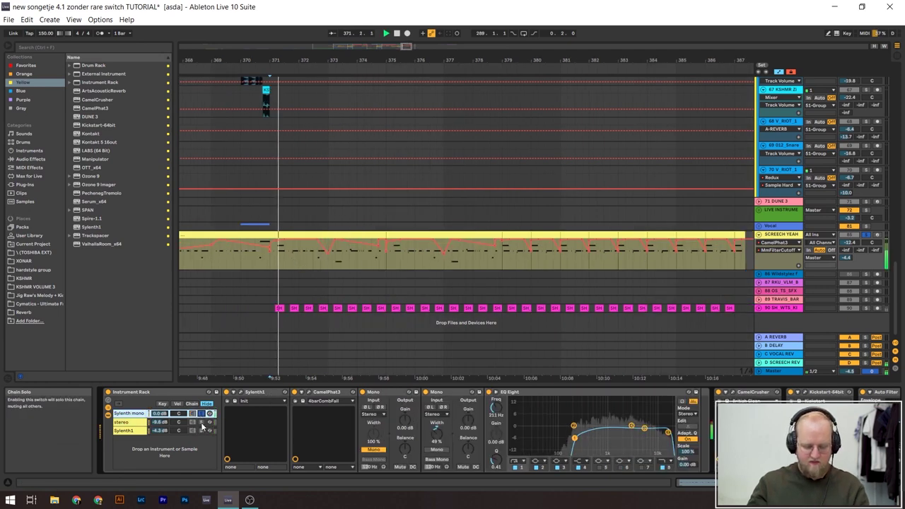
pyautogui.click(201, 422)
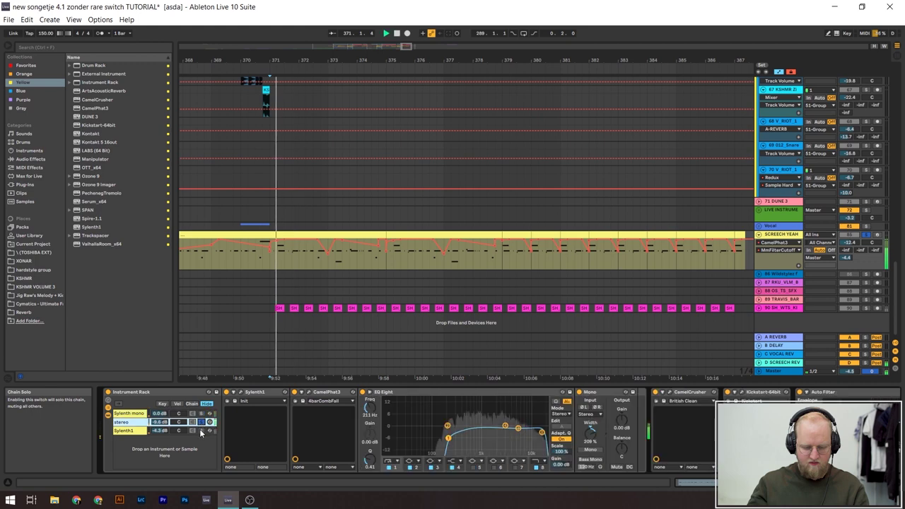
pyautogui.click(202, 431)
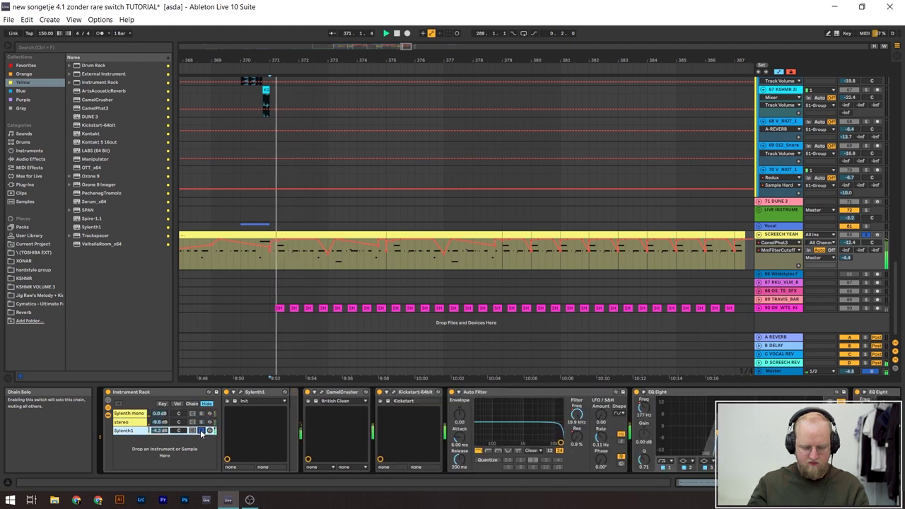
pyautogui.click(201, 422)
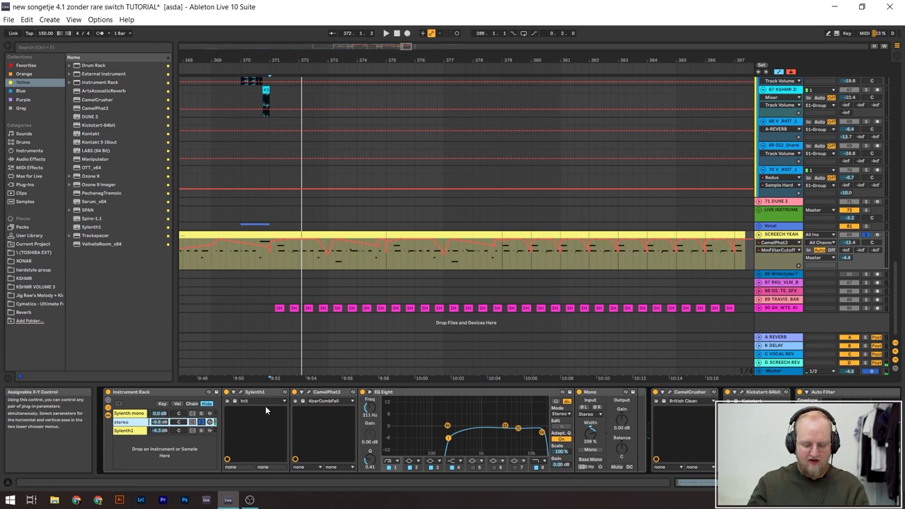
# Step: Audition the soloed Sylenth mono chain with its CamelPhat3 MM filter open, varying the cutoff, and re-enable the overridden automation
pyautogui.click(202, 413)
pyautogui.click(309, 400)
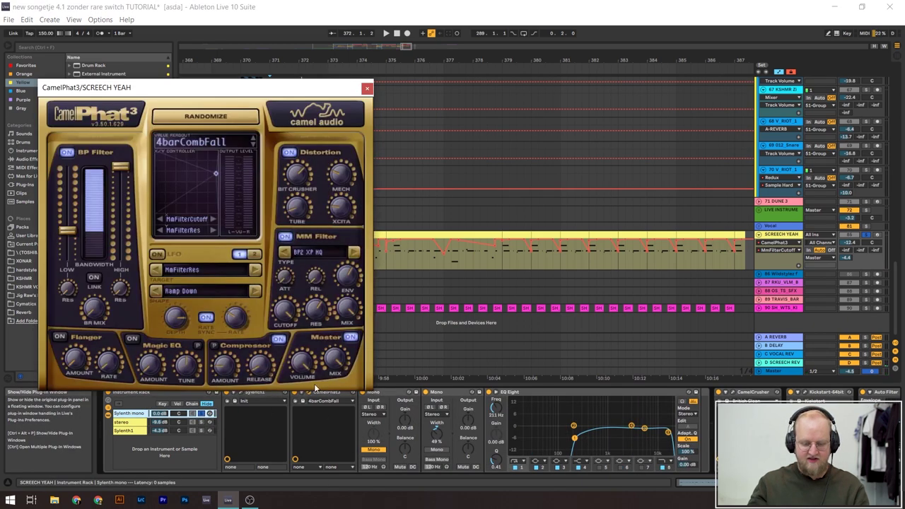
pyautogui.press('space')
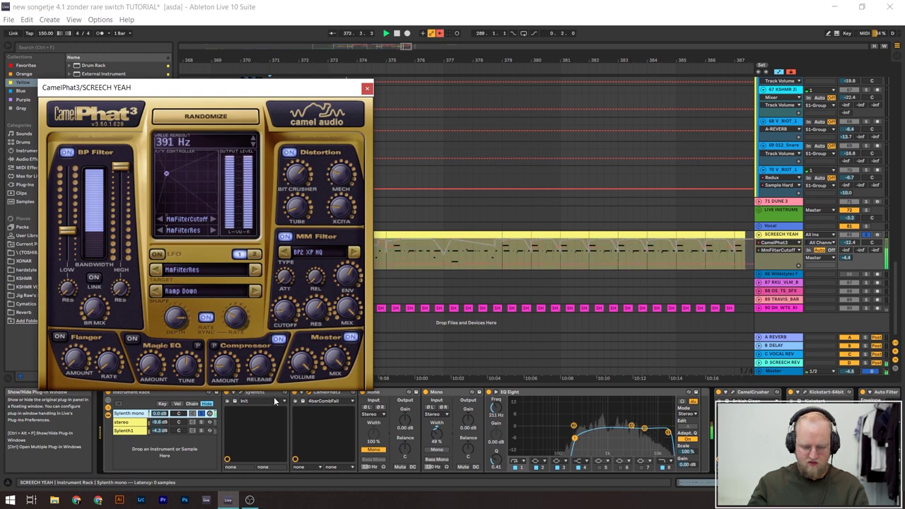
pyautogui.press('space')
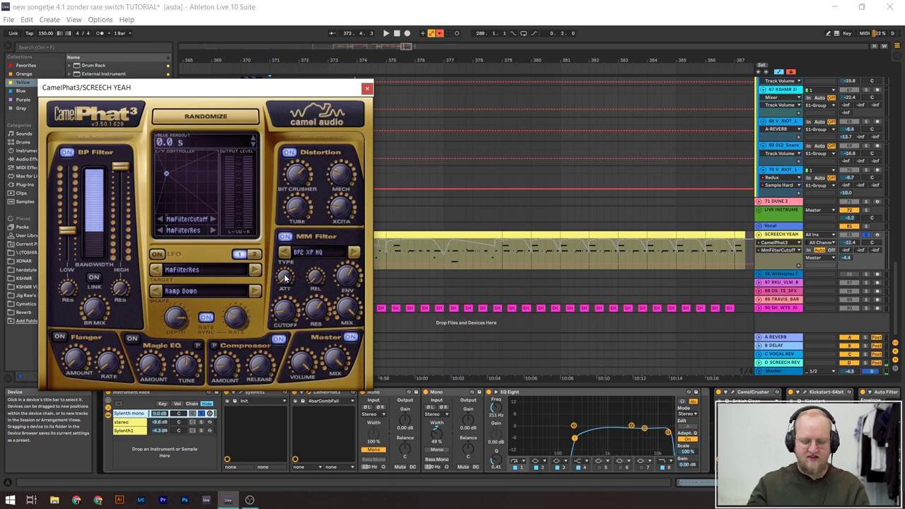
pyautogui.press('space')
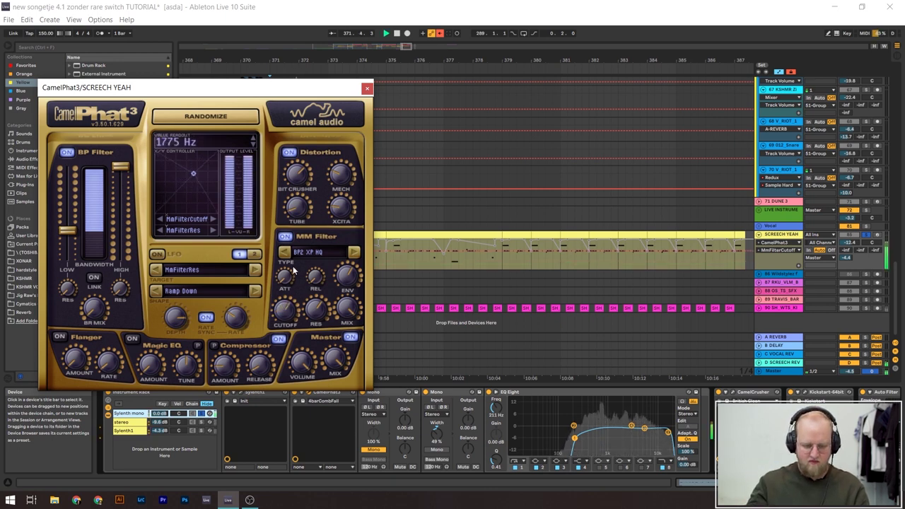
pyautogui.click(368, 88)
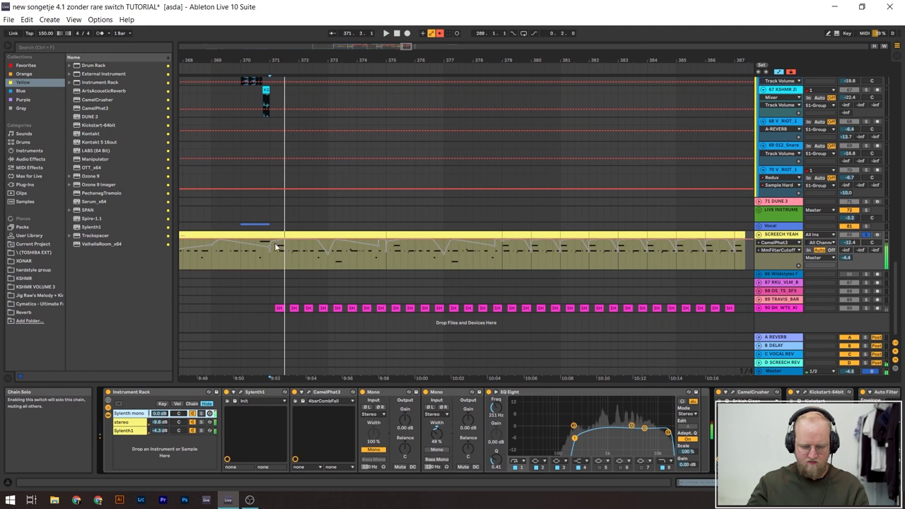
pyautogui.click(439, 33)
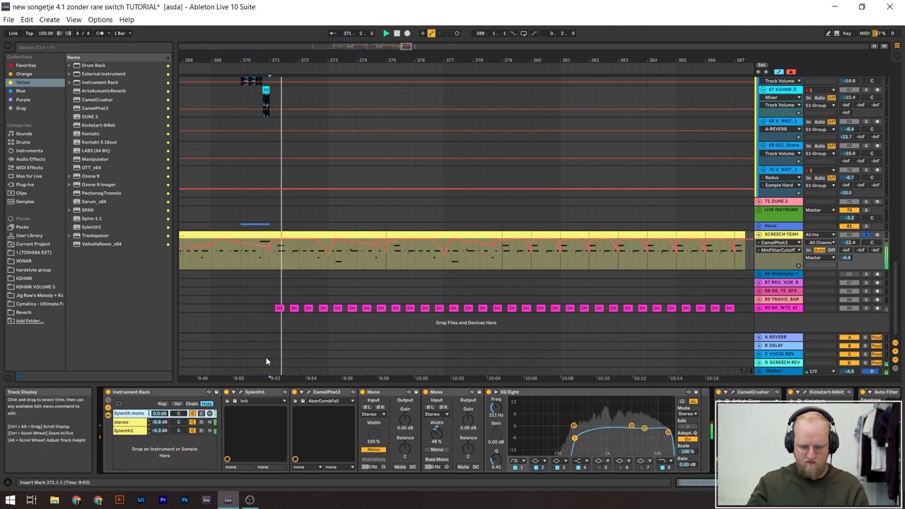
# Step: Examine the SCREECH YEAH effect chain, including the Kickstart sidechain curve and the Auto Filter and EQ Eight devices
pyautogui.scroll(-6, 304, 247)
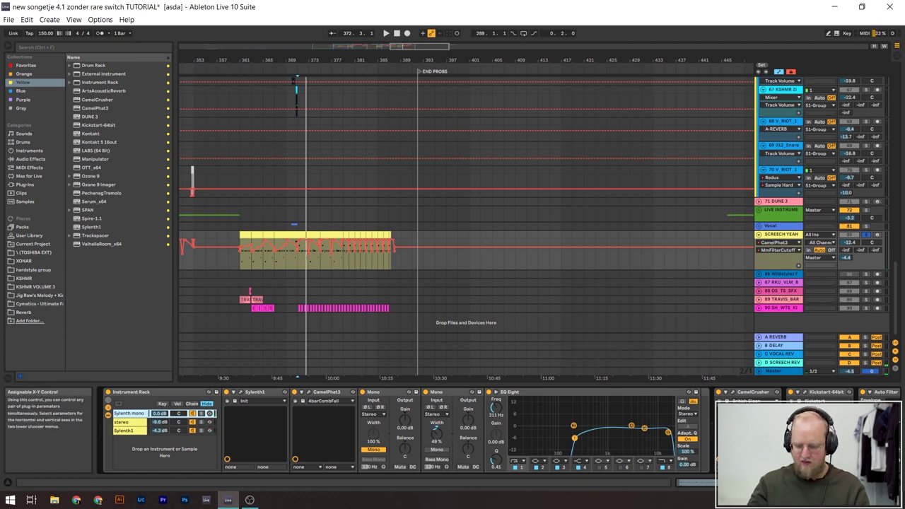
pyautogui.scroll(-5, 460, 431)
pyautogui.click(458, 401)
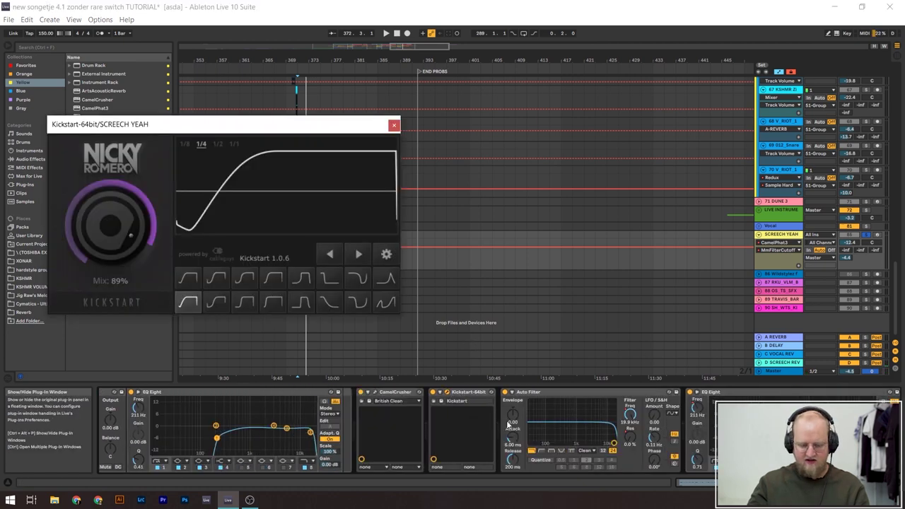
pyautogui.scroll(-3, 460, 431)
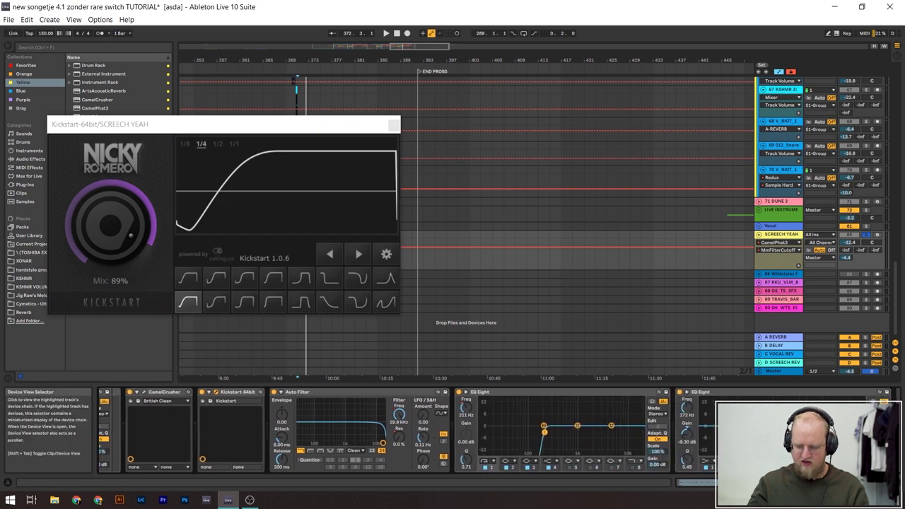
pyautogui.click(393, 125)
# Step: Play the full mix without solo from bar 371, bringing the lead, kick and percussion tracks at the start of the arrangement into view
pyautogui.scroll(4, 390, 191)
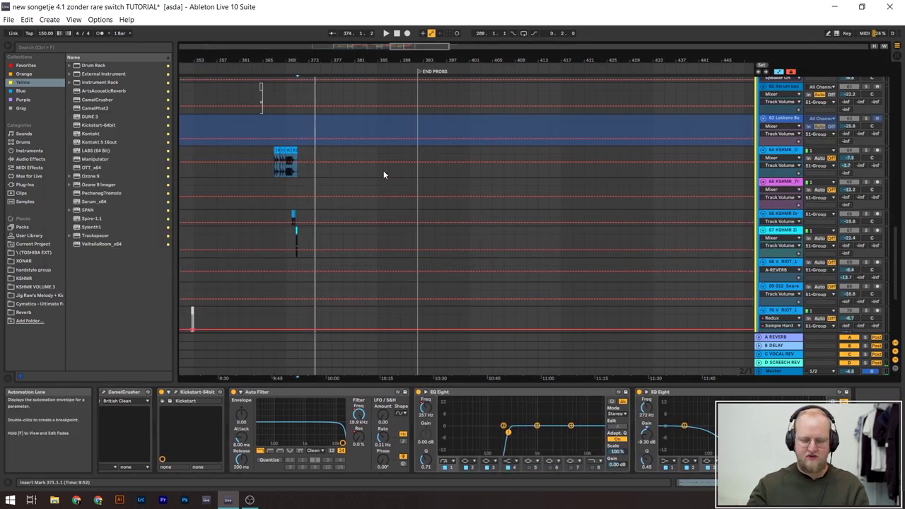
pyautogui.press('space')
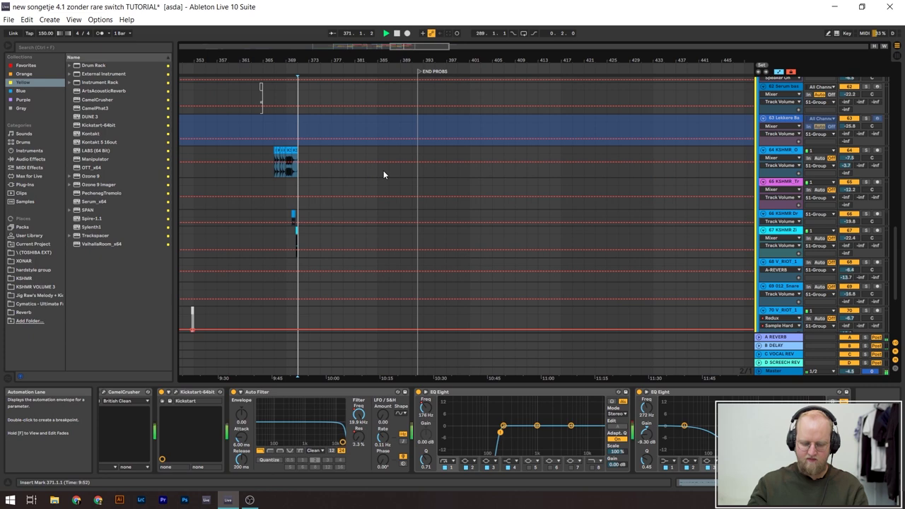
pyautogui.moveTo(896, 266); pyautogui.dragTo(896, 75)
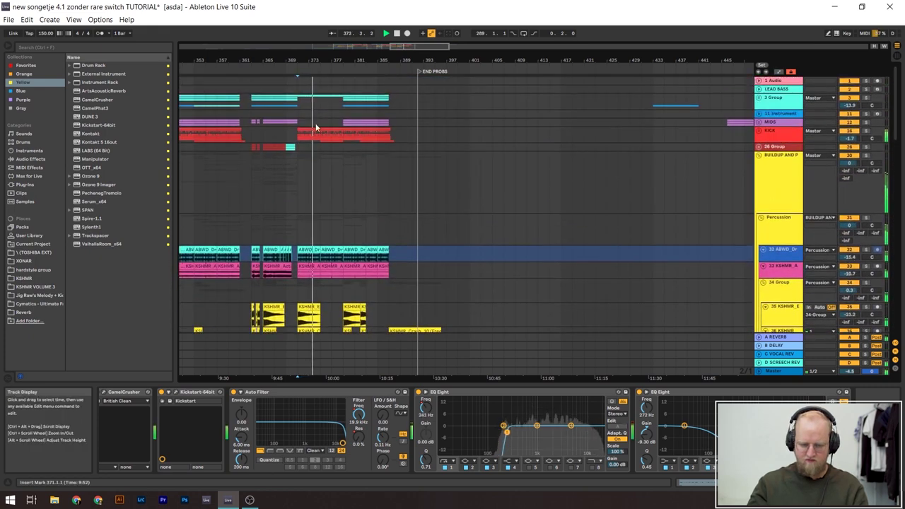
pyautogui.click(337, 102)
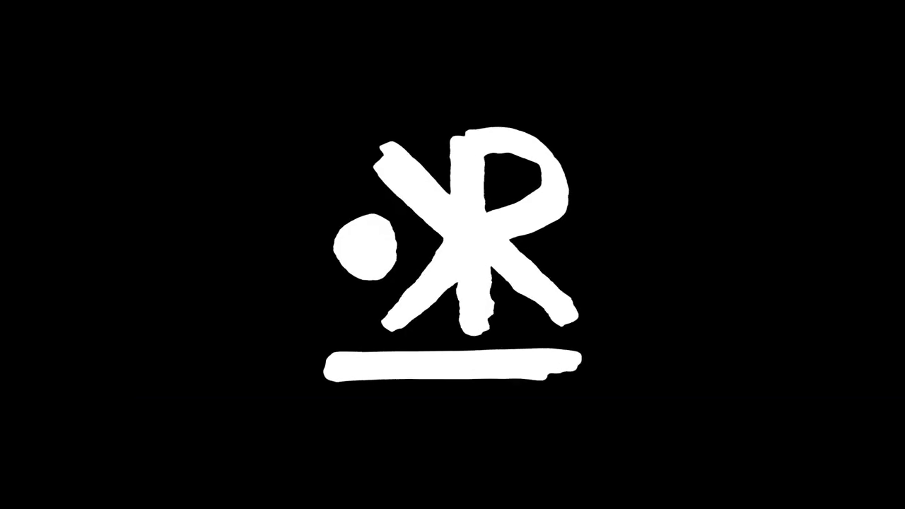